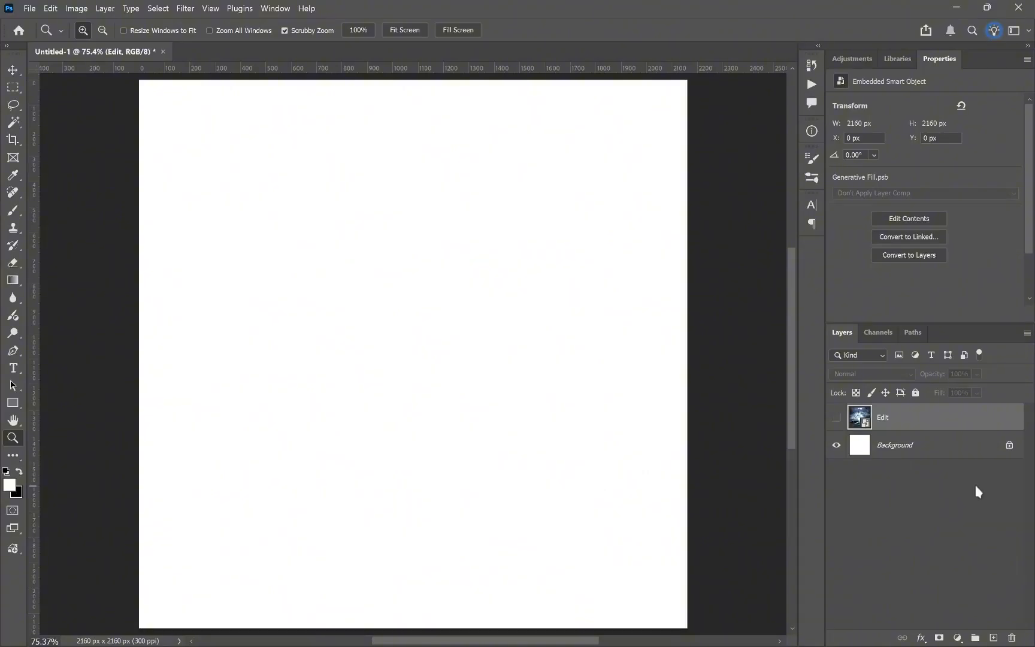
# Step: Make the Edit layer visible
pyautogui.click(841, 422)
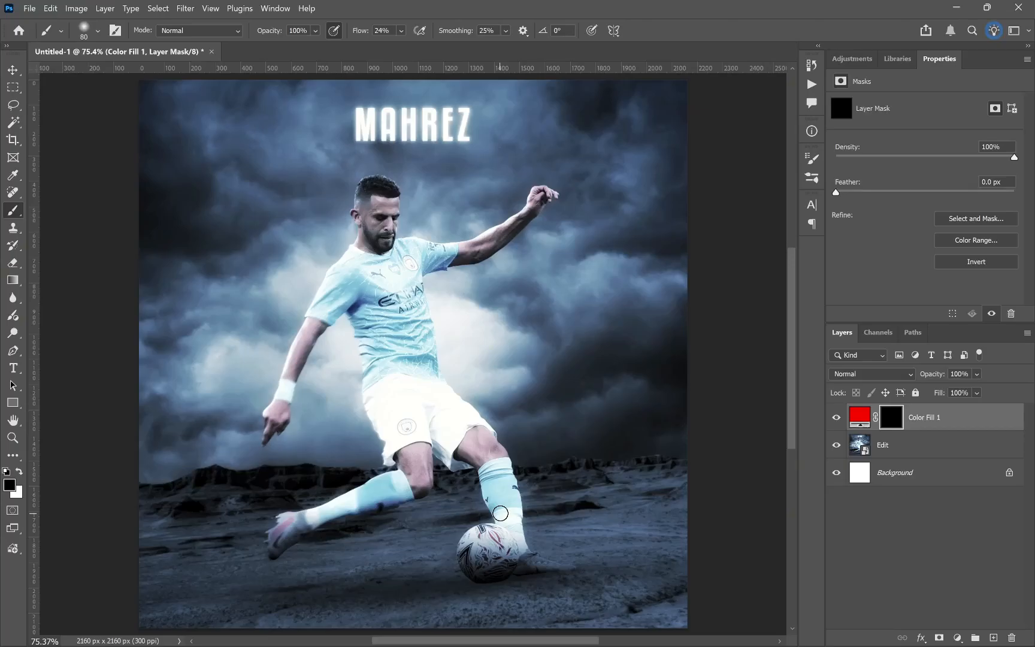
# Step: Examine the composite up close, checking the player's shorts, face and shirt and the shadowed ground beneath his trailing foot
pyautogui.press('z')
pyautogui.moveTo(450, 464)
pyautogui.mouseDown()
pyautogui.moveTo(462, 465)
pyautogui.moveTo(456, 446)
pyautogui.mouseUp()
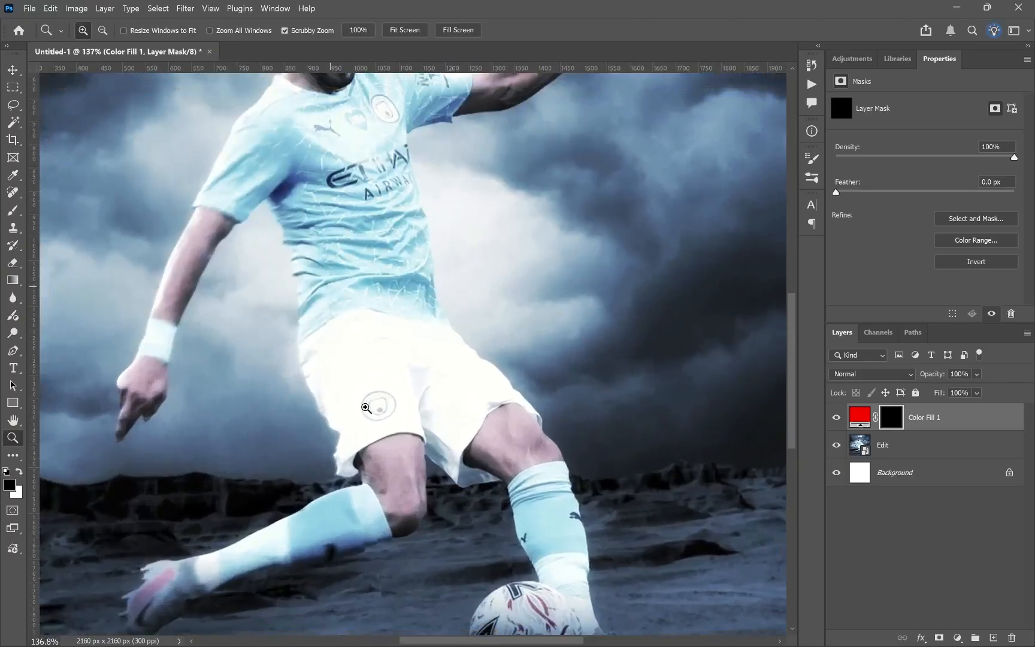
pyautogui.moveTo(447, 356); pyautogui.dragTo(428, 361)
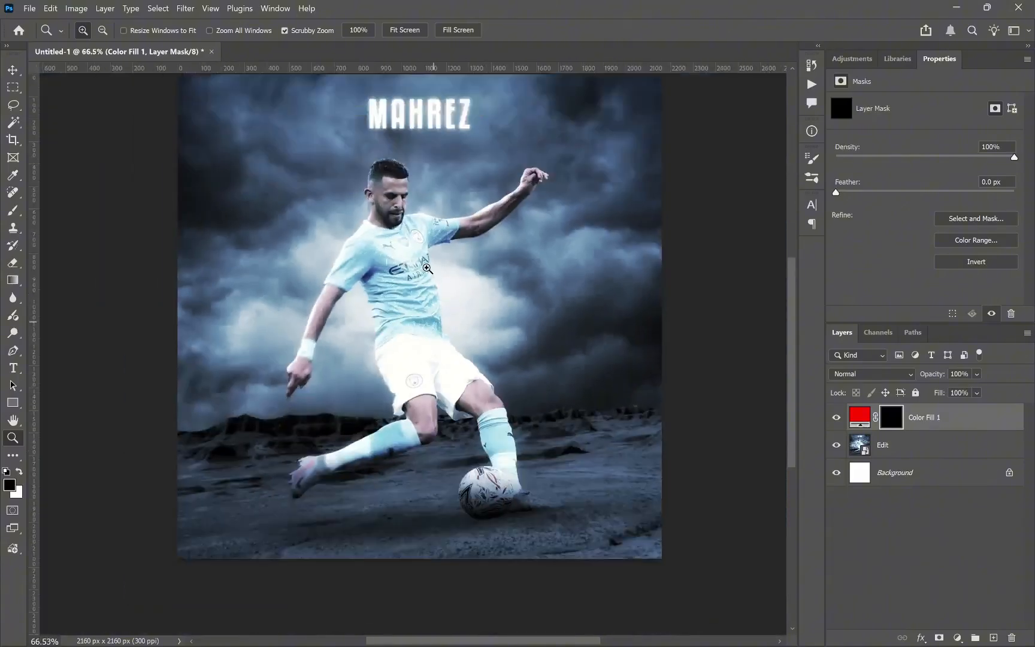
pyautogui.scroll(1, 444, 291)
pyautogui.moveTo(318, 227); pyautogui.dragTo(336, 227)
pyautogui.moveTo(644, 234); pyautogui.dragTo(671, 232)
pyautogui.rightClick(354, 299)
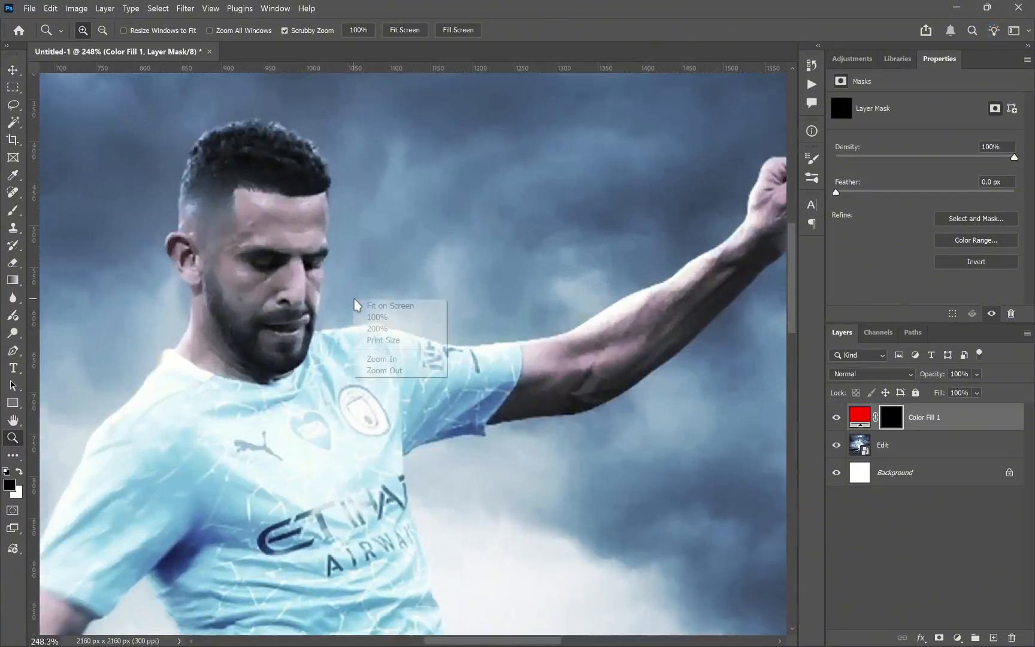
pyautogui.click(360, 305)
pyautogui.scroll(-1, 398, 579)
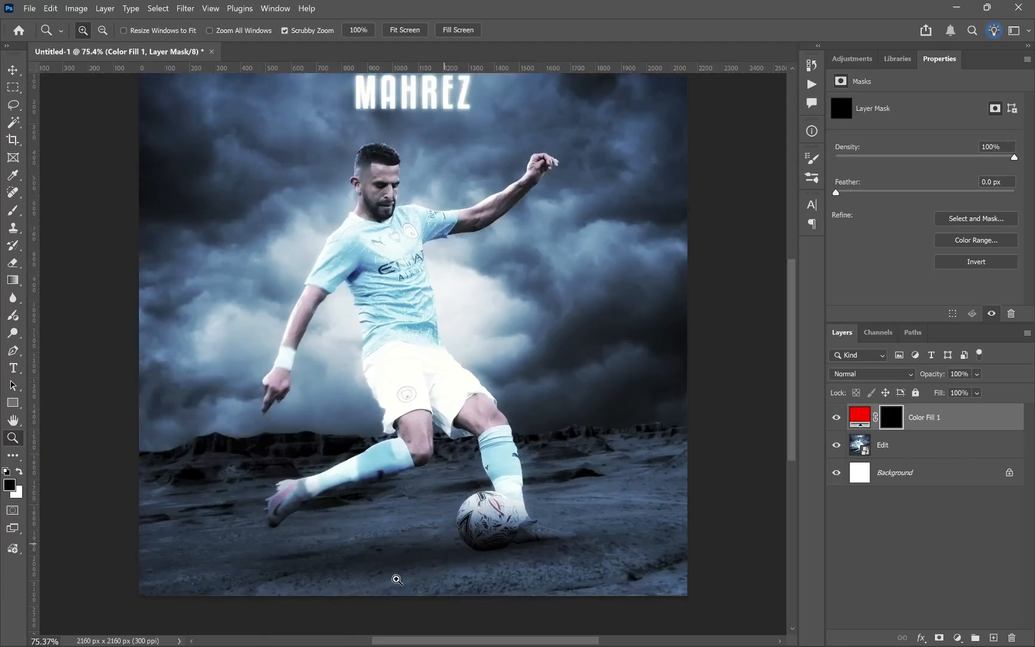
pyautogui.moveTo(384, 602); pyautogui.dragTo(404, 604)
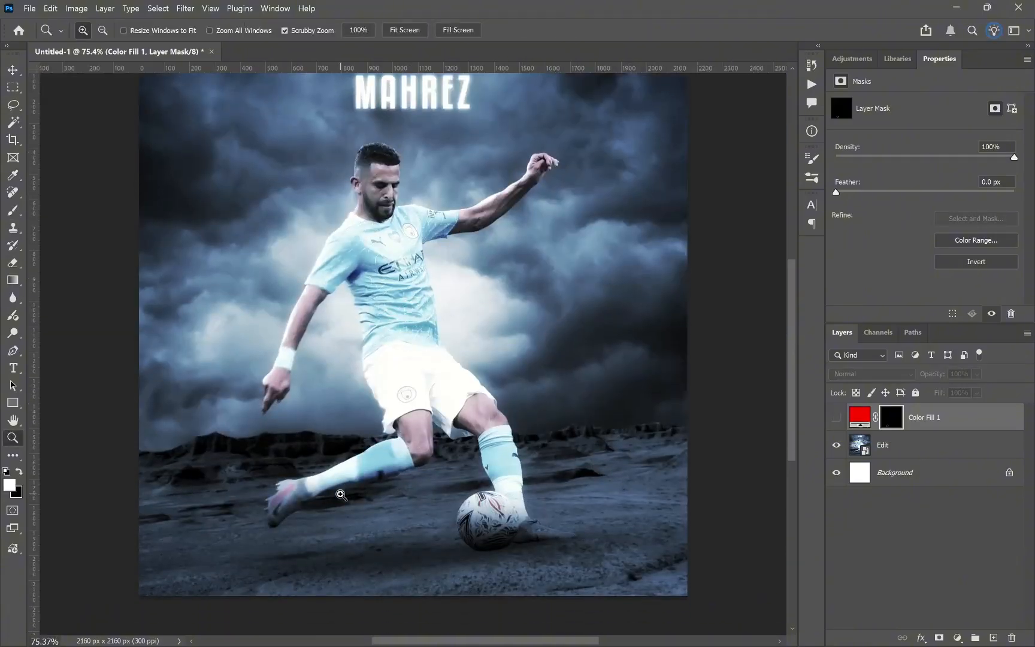
pyautogui.moveTo(316, 601); pyautogui.dragTo(347, 598)
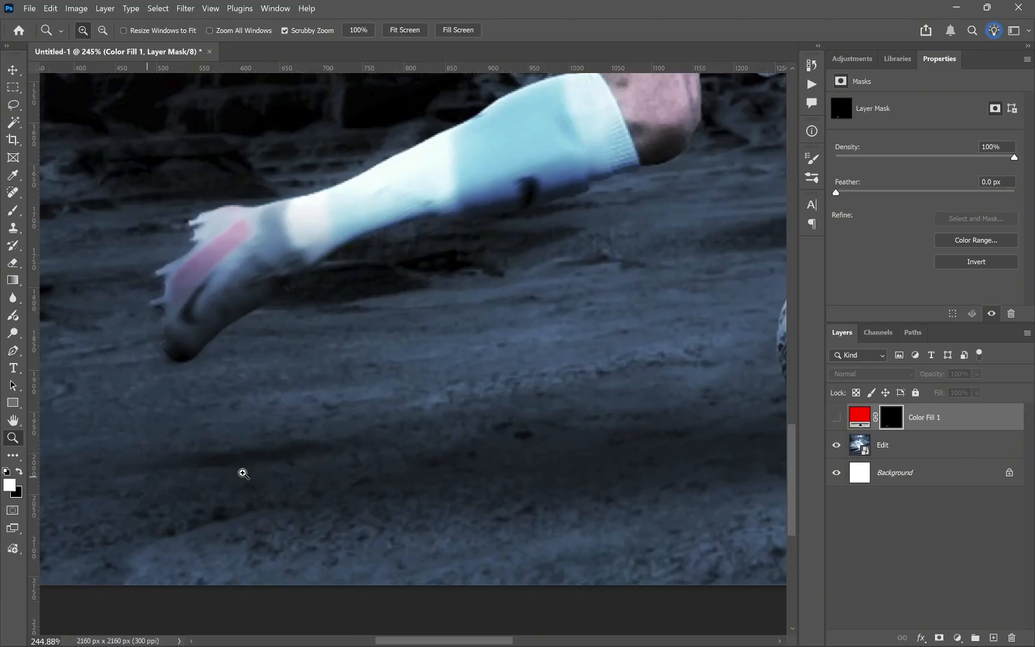
pyautogui.rightClick(496, 314)
pyautogui.click(509, 325)
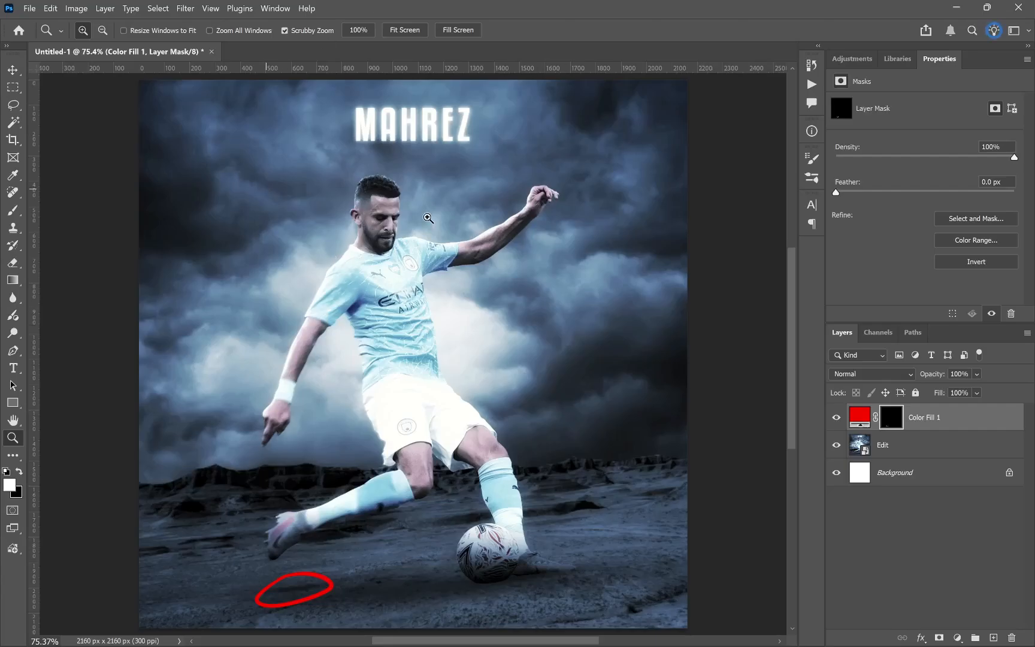
# Step: Circle two sections of the mountain ridge in red on the Color Fill 1 mask and trace the ridge line beside and between them
pyautogui.click(266, 543)
pyautogui.press('b')
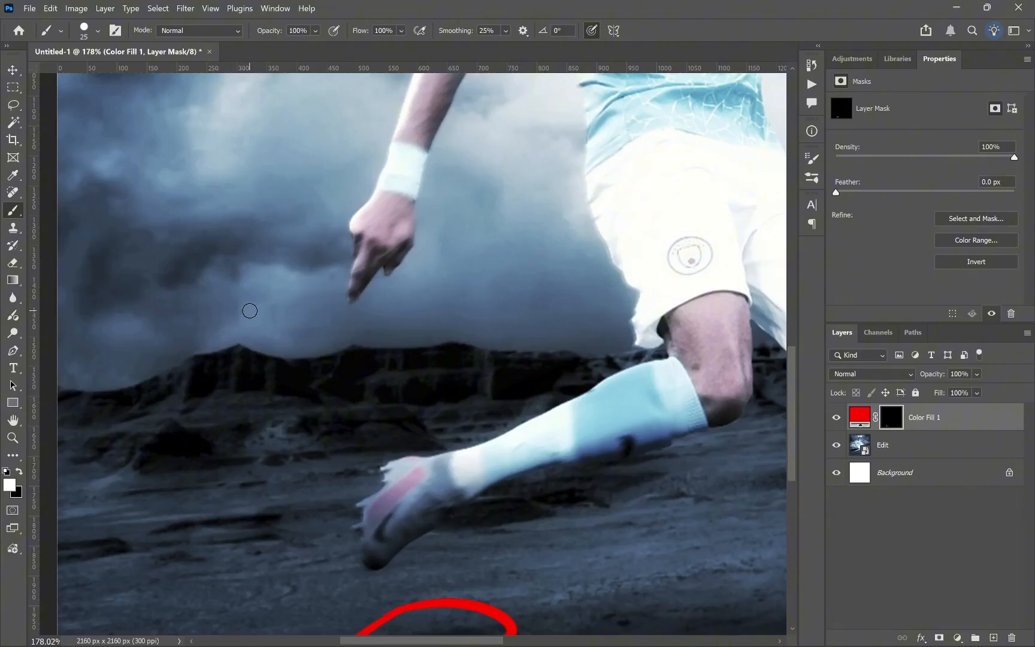
pyautogui.moveTo(270, 316)
pyautogui.mouseDown()
pyautogui.moveTo(294, 337)
pyautogui.moveTo(273, 314)
pyautogui.mouseUp()
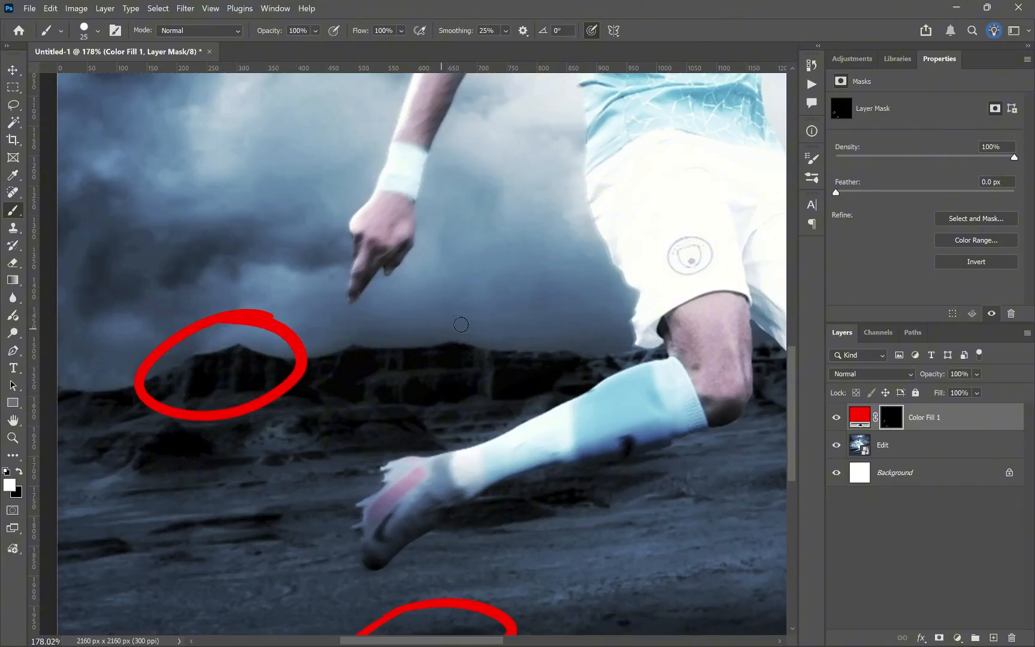
pyautogui.moveTo(477, 318)
pyautogui.mouseDown()
pyautogui.moveTo(410, 325)
pyautogui.moveTo(482, 316)
pyautogui.mouseUp()
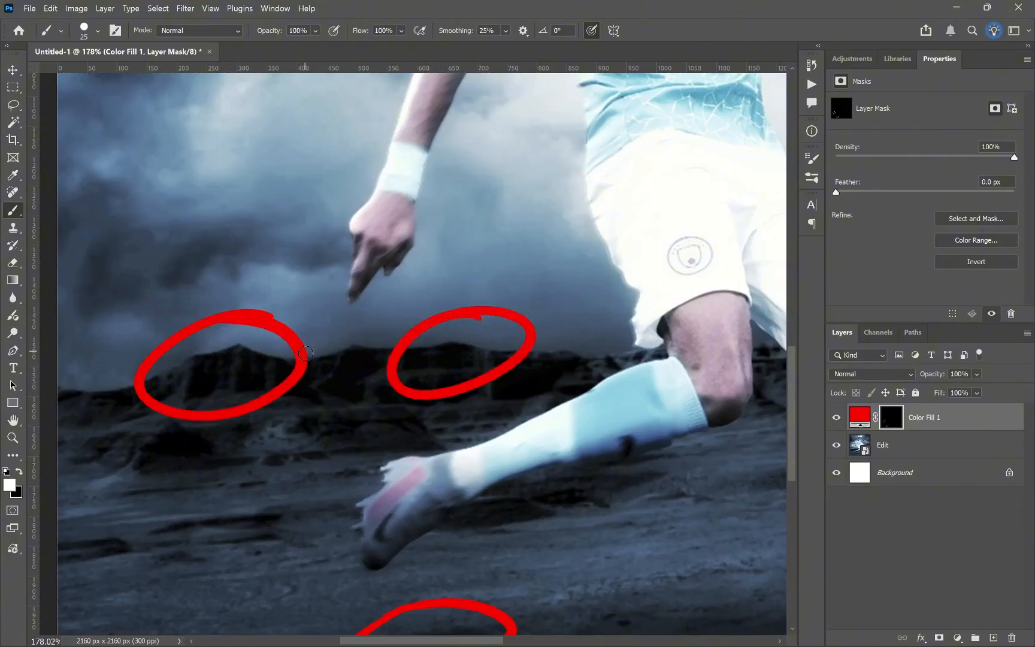
pyautogui.moveTo(306, 359)
pyautogui.mouseDown()
pyautogui.moveTo(358, 342)
pyautogui.moveTo(393, 351)
pyautogui.mouseUp()
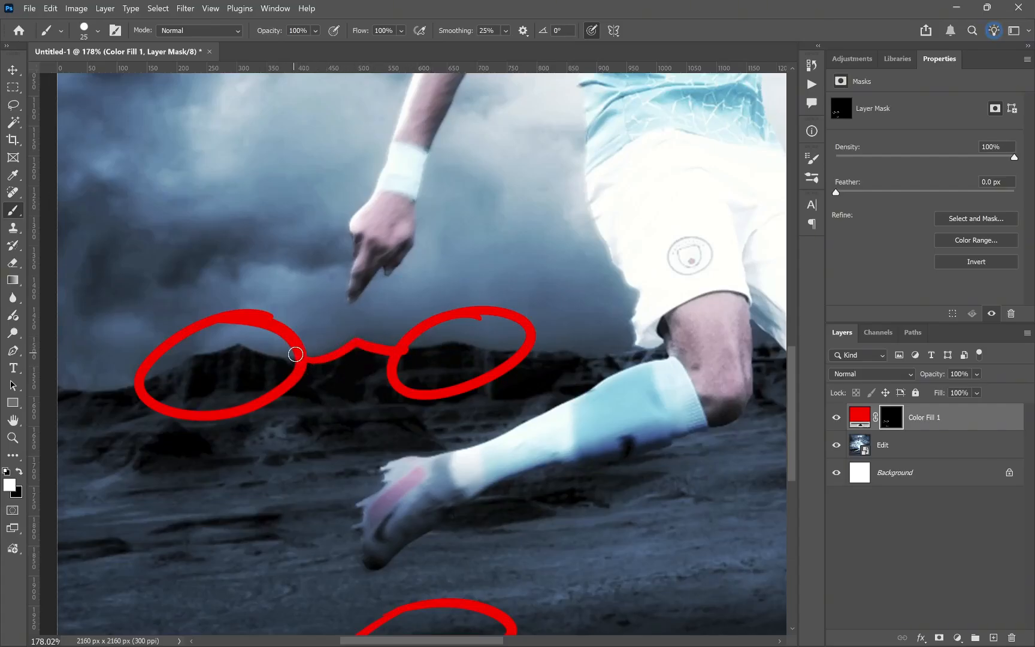
pyautogui.moveTo(293, 354)
pyautogui.mouseDown()
pyautogui.moveTo(232, 347)
pyautogui.moveTo(136, 389)
pyautogui.mouseUp()
pyautogui.press('z')
pyautogui.moveTo(107, 510); pyautogui.dragTo(66, 510)
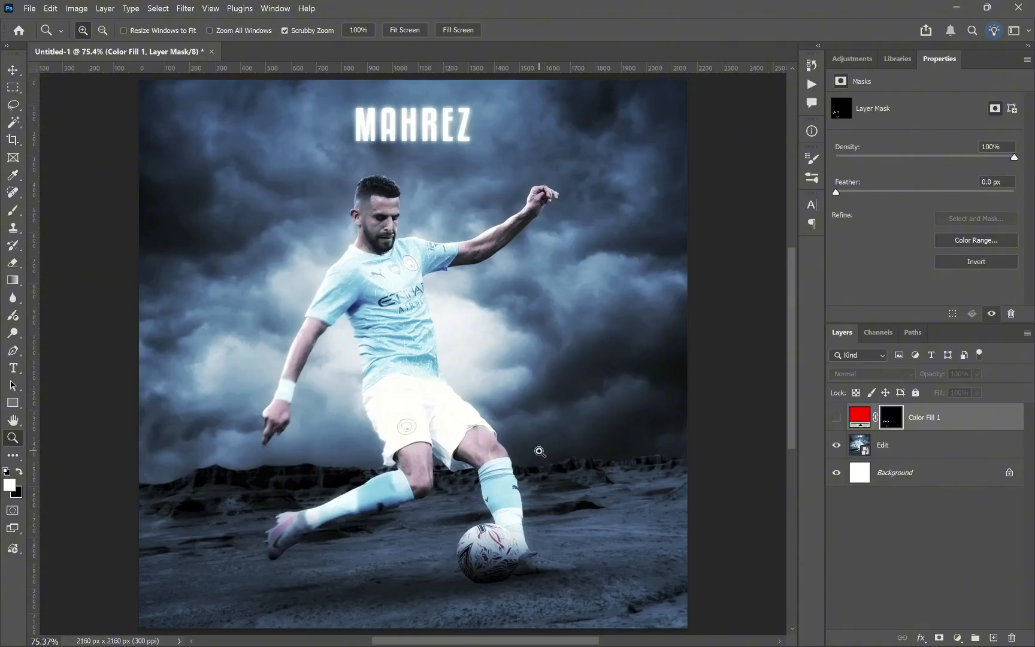
# Step: Examine the lighting around the player and in the clouds, and compare the canvas with the Edit layer hidden and shown
pyautogui.moveTo(385, 263); pyautogui.dragTo(410, 288)
pyautogui.moveTo(630, 245); pyautogui.dragTo(587, 263)
pyautogui.moveTo(675, 242); pyautogui.dragTo(716, 246)
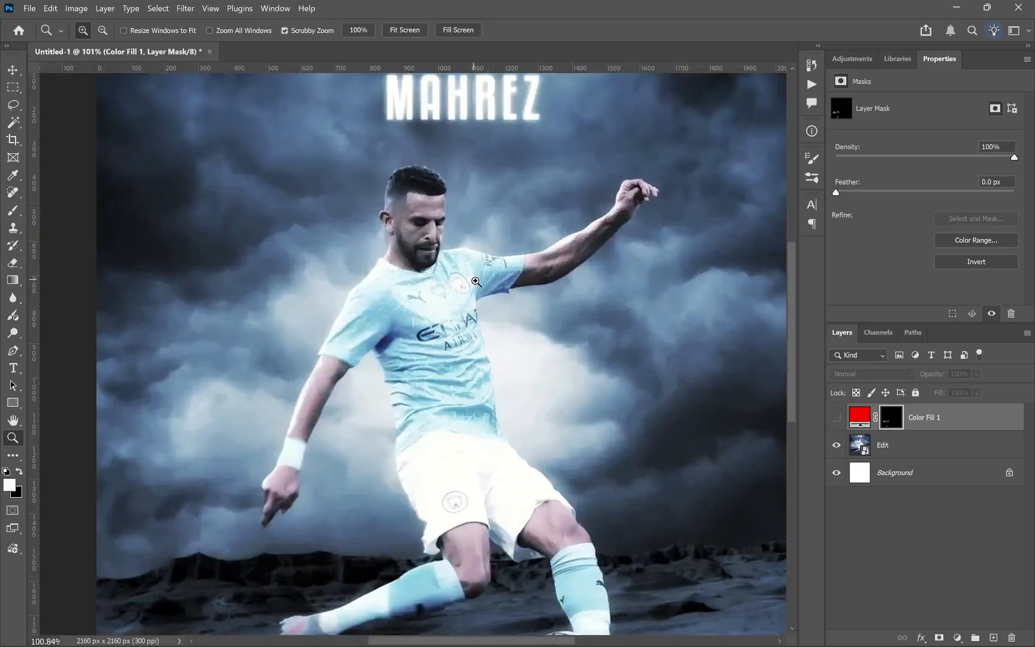
pyautogui.scroll(-3, 533, 539)
pyautogui.rightClick(340, 414)
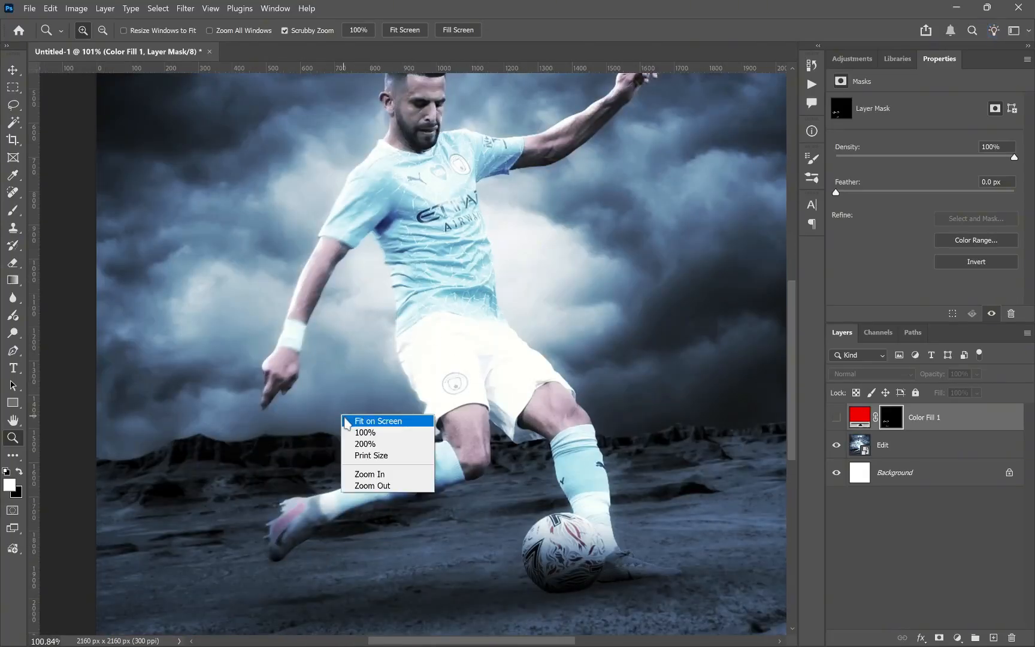
pyautogui.click(348, 419)
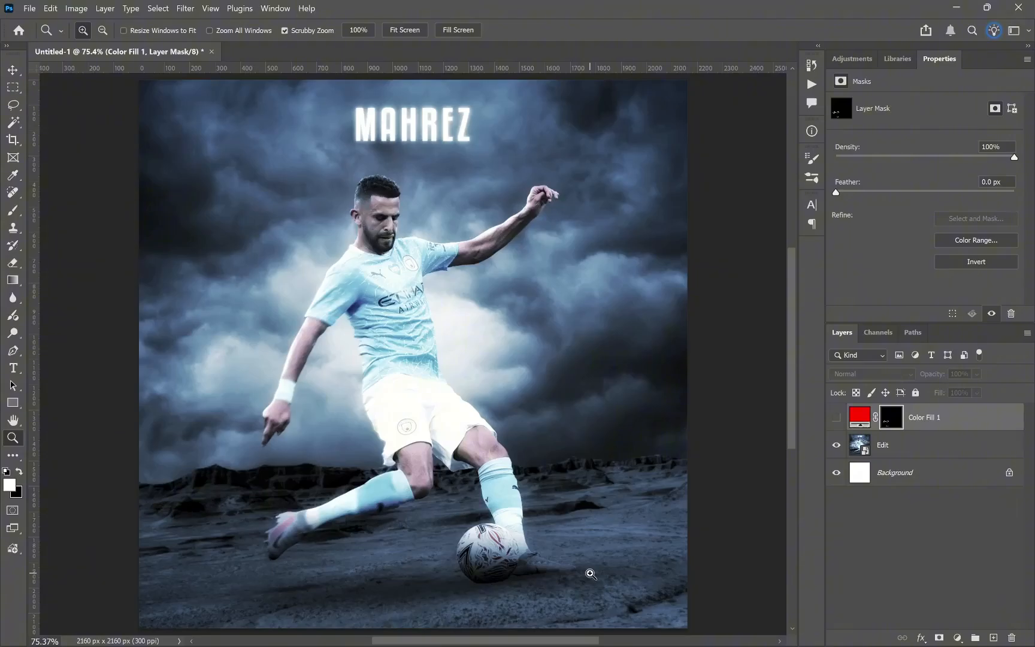
pyautogui.click(837, 445)
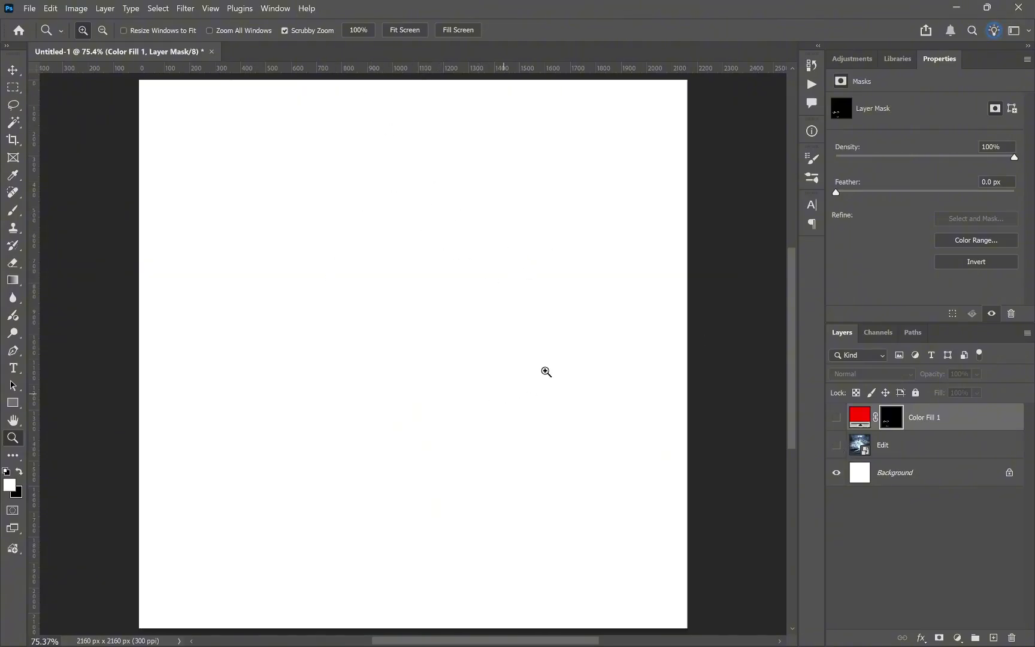
pyautogui.click(837, 445)
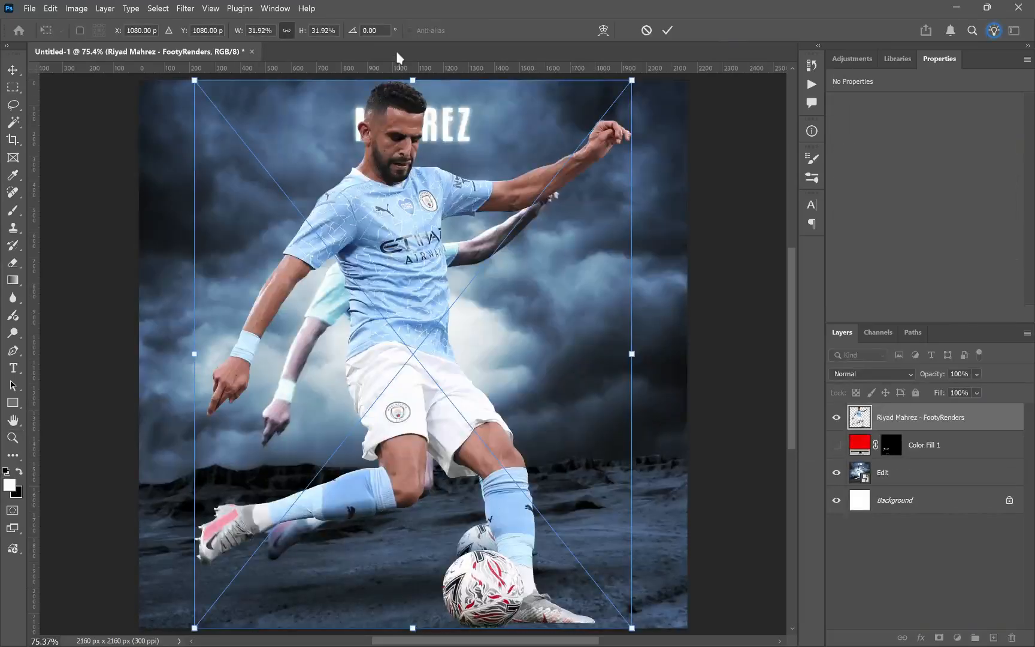
# Step: Scale down the Riyad Mahrez render and move it over the player in the reference edit
pyautogui.moveTo(412, 79); pyautogui.dragTo(395, 175)
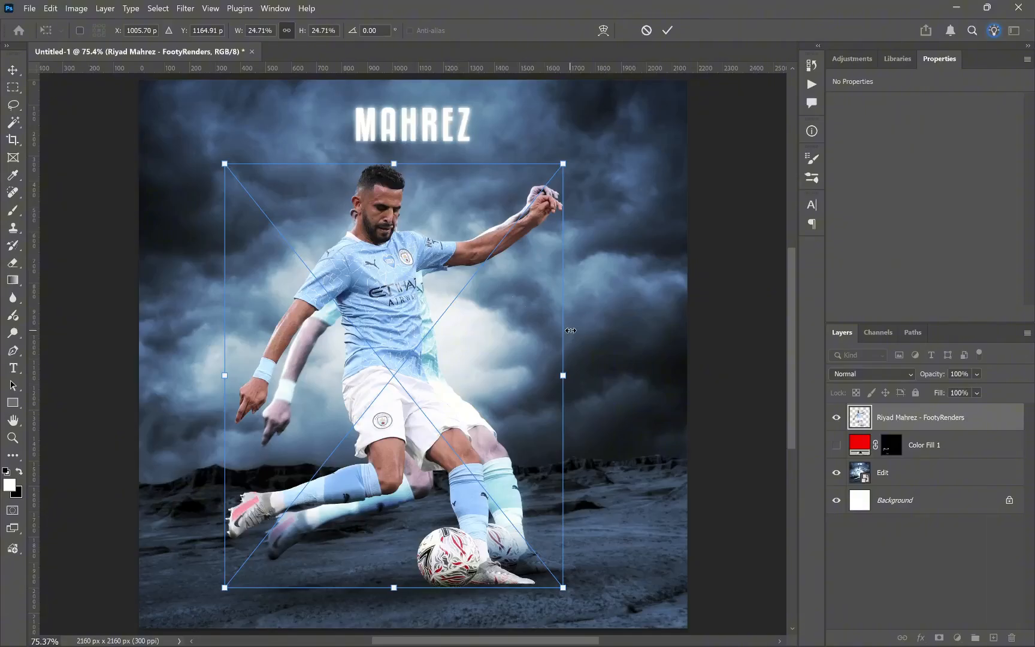
pyautogui.moveTo(566, 373); pyautogui.dragTo(544, 374)
pyautogui.moveTo(466, 422); pyautogui.dragTo(526, 412)
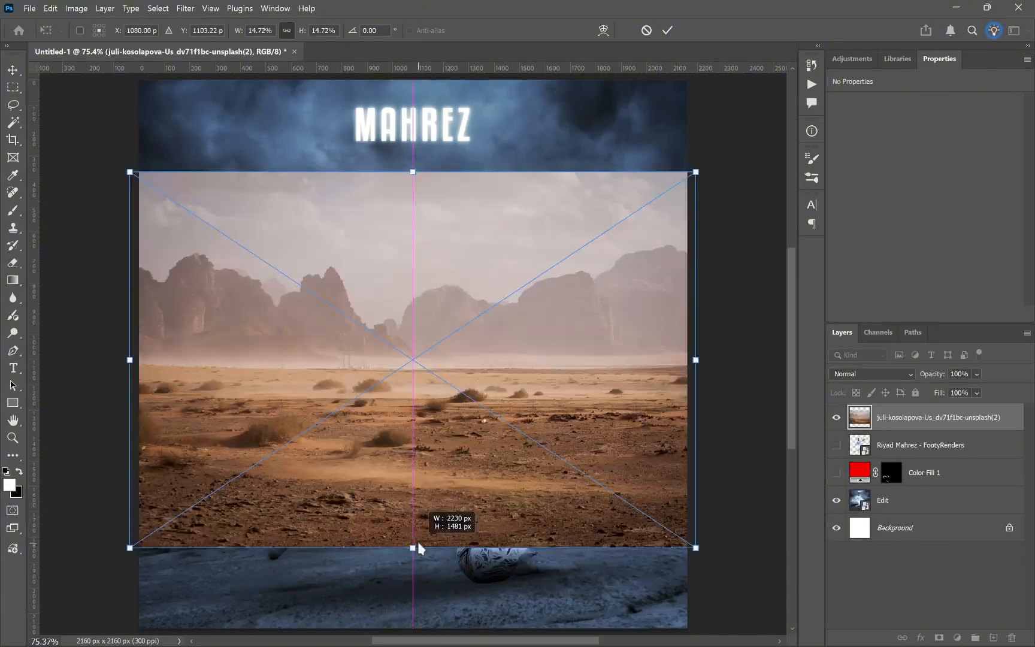
# Step: Scale and move the placed desert photo so it spans the canvas width and fills the lower part of the composition
pyautogui.moveTo(418, 547); pyautogui.dragTo(418, 638)
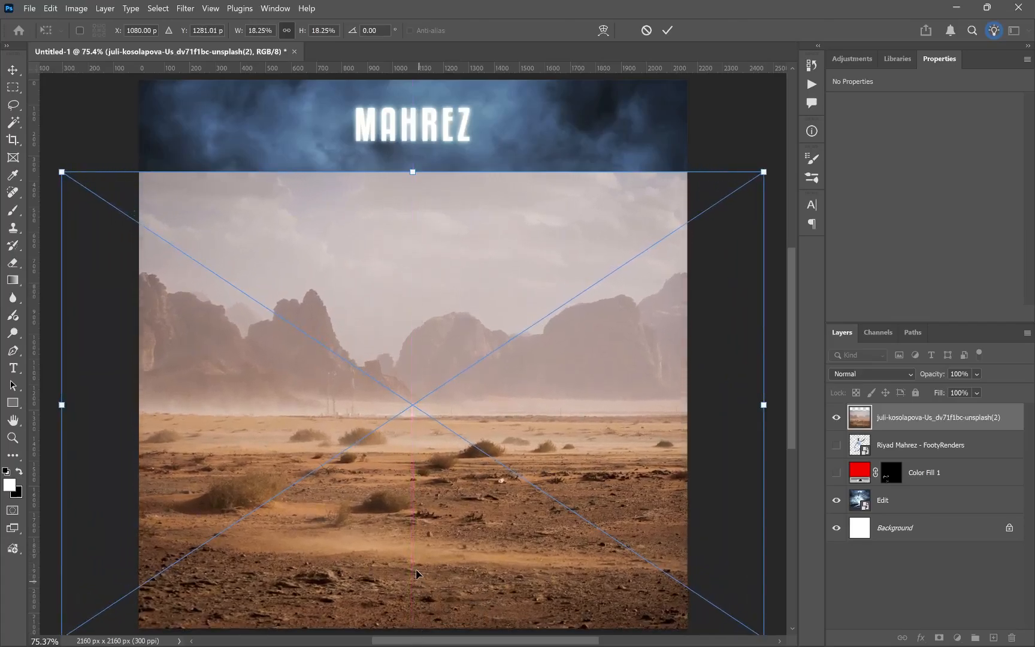
pyautogui.moveTo(416, 574)
pyautogui.mouseDown()
pyautogui.moveTo(417, 557)
pyautogui.moveTo(417, 582)
pyautogui.mouseUp()
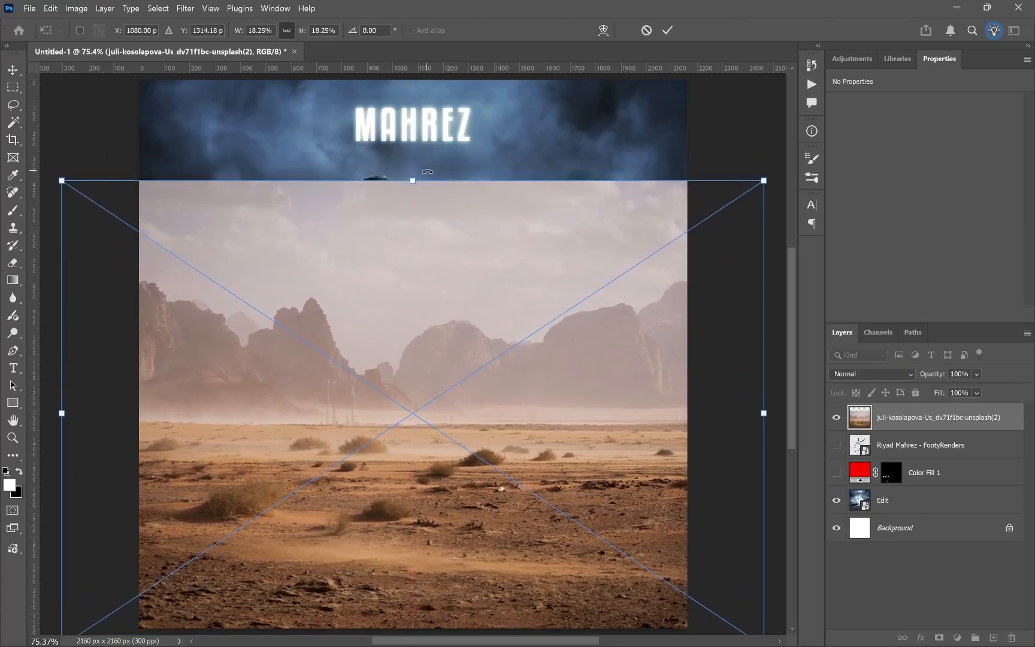
pyautogui.moveTo(414, 180); pyautogui.dragTo(415, 221)
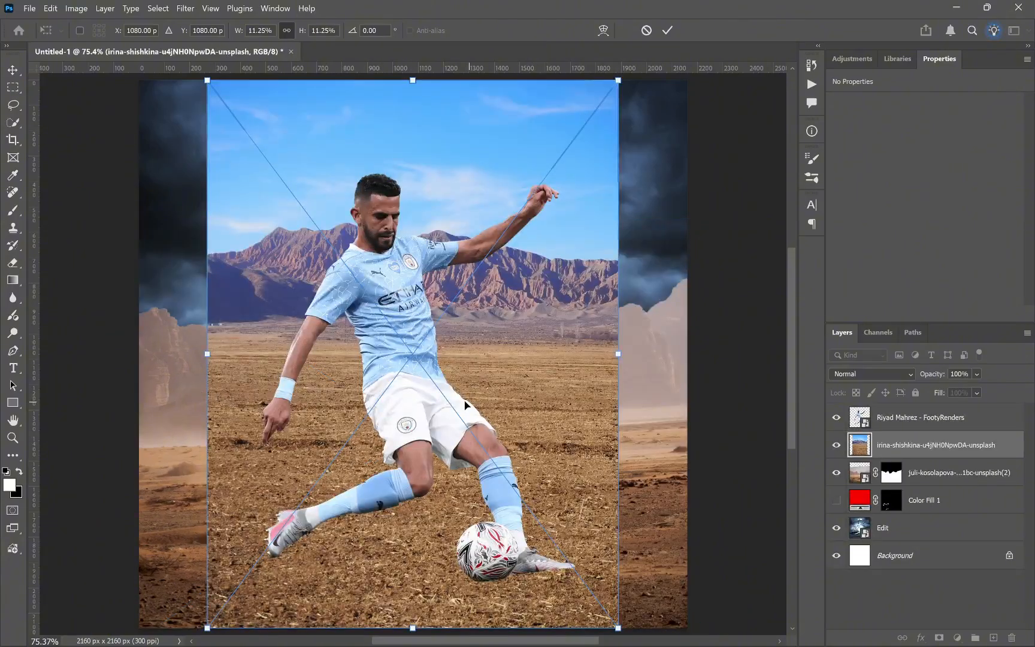
# Step: Move the blue-sky mountain photo down, enlarge it to 12.34%, shift it to the canvas's left edge and apply the transform
pyautogui.moveTo(465, 314); pyautogui.dragTo(445, 434)
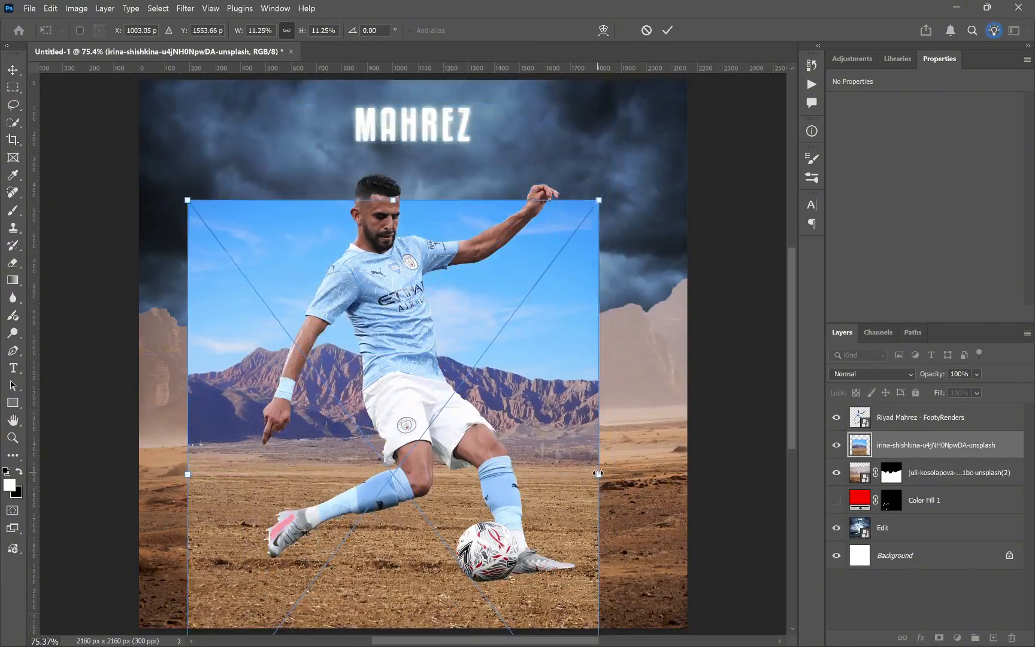
pyautogui.moveTo(599, 473); pyautogui.dragTo(639, 474)
pyautogui.moveTo(202, 407); pyautogui.dragTo(154, 408)
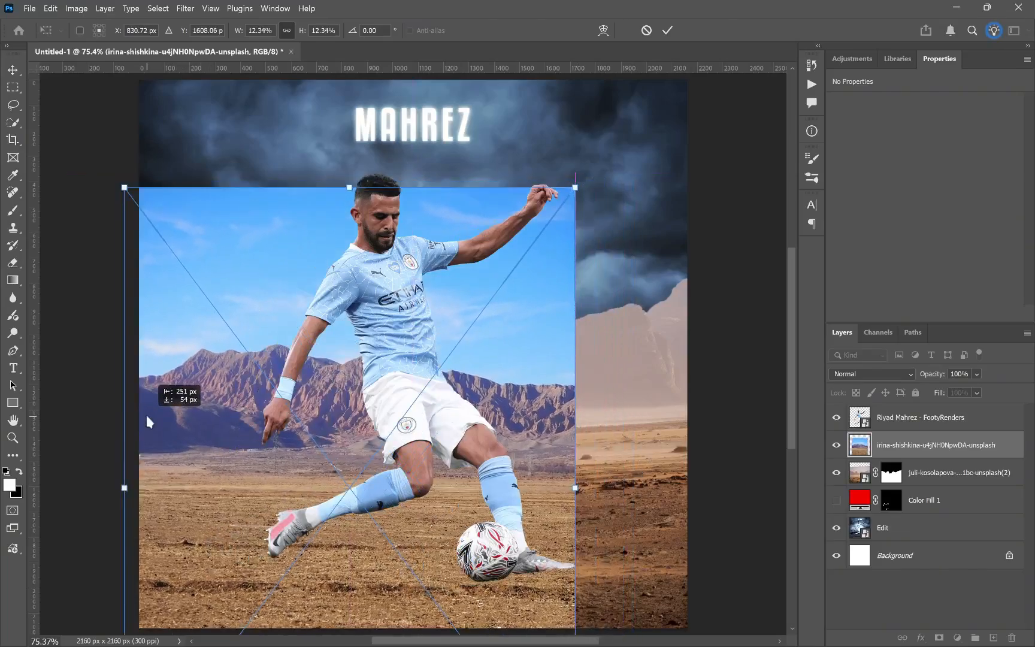
pyautogui.click(669, 30)
pyautogui.press('z')
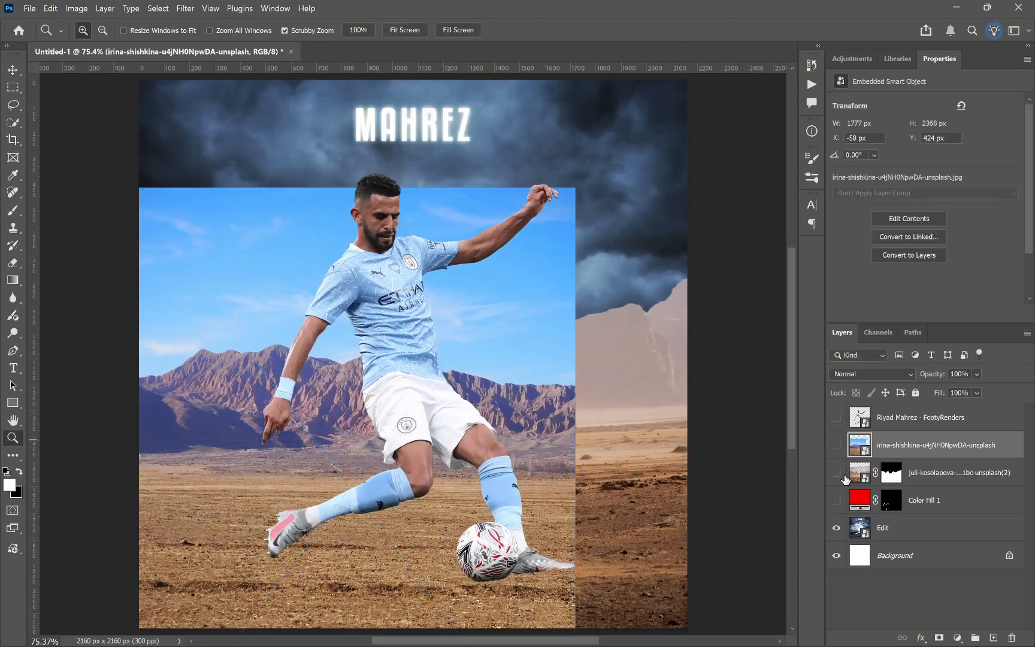
# Step: Compare the composition with the reference edit by toggling the visibility of the player and landscape photo layers
pyautogui.moveTo(836, 418); pyautogui.dragTo(836, 473)
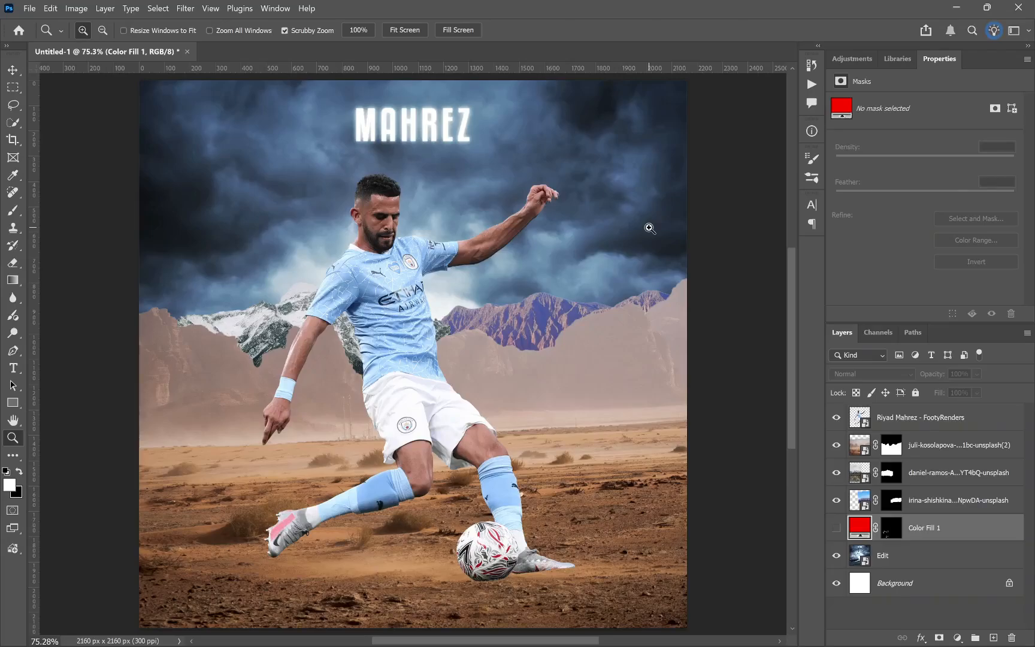
pyautogui.moveTo(836, 445); pyautogui.dragTo(836, 500)
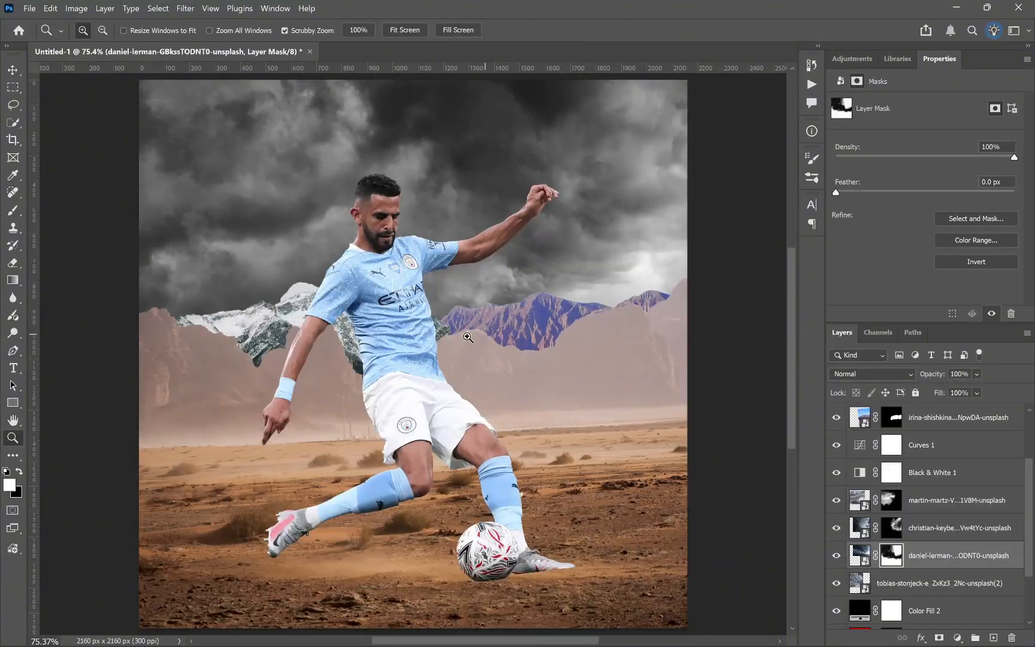
# Step: Add a Color Lookup adjustment layer directly above the masked desert photo layer
pyautogui.scroll(3, 924, 522)
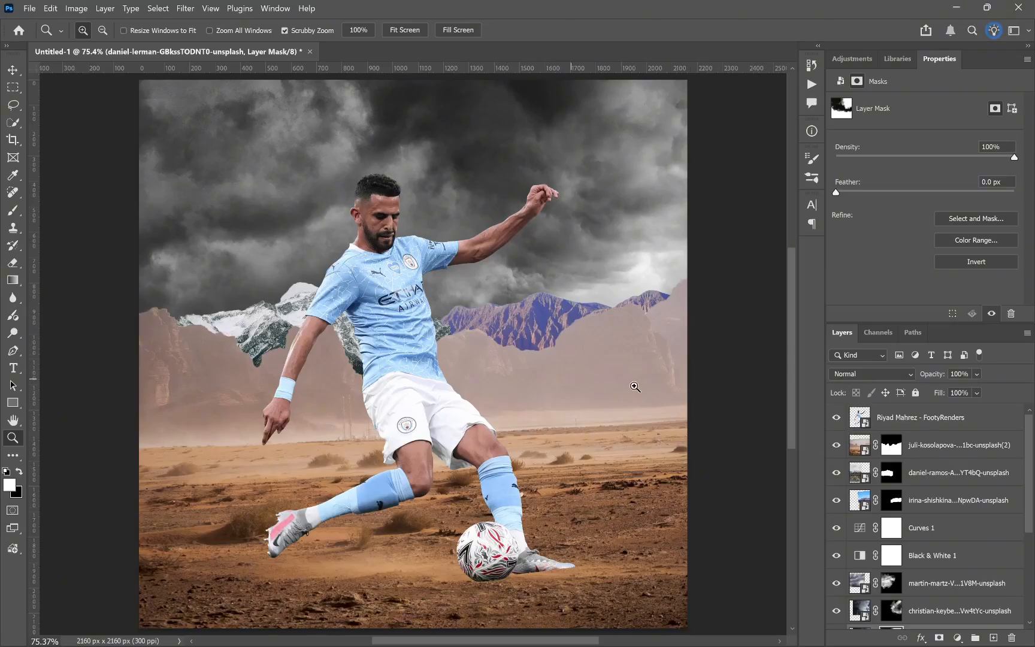
pyautogui.click(942, 510)
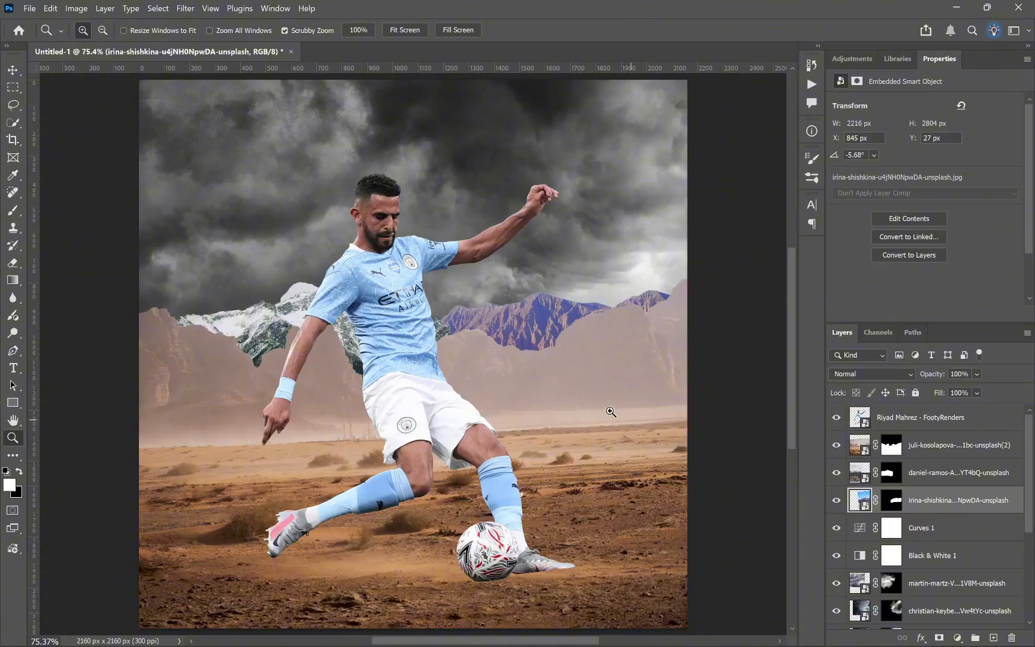
pyautogui.click(959, 444)
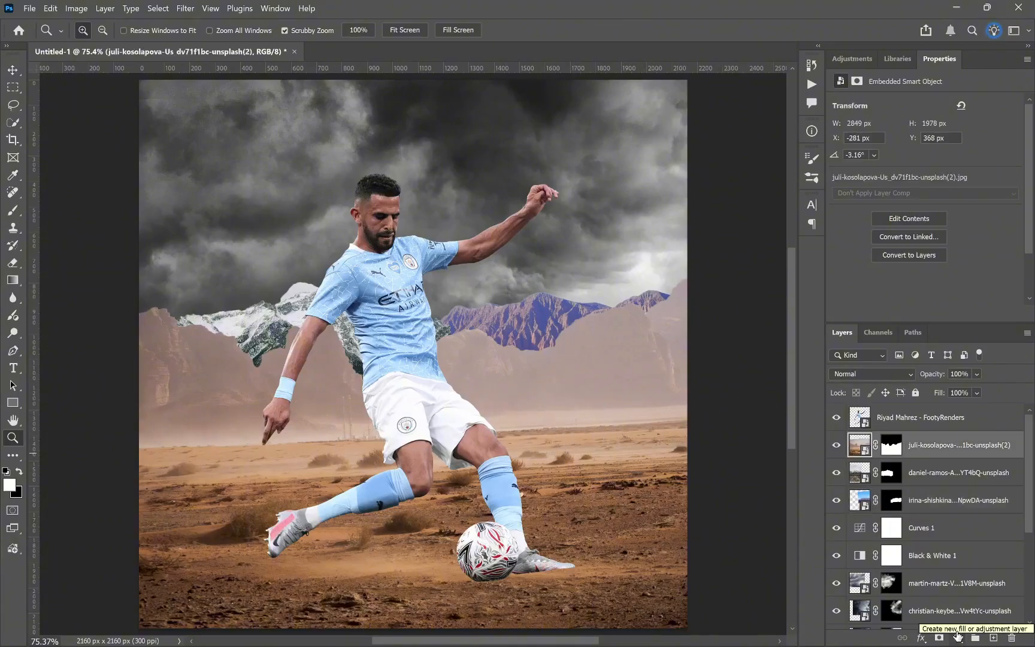
pyautogui.click(957, 637)
pyautogui.click(949, 518)
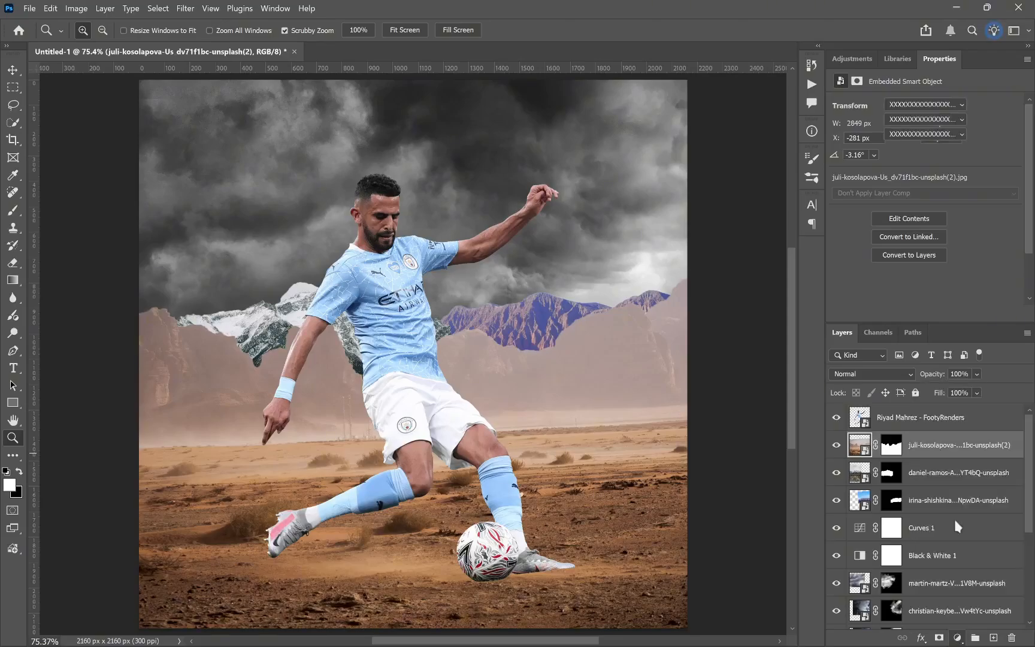
# Step: Set the Color Lookup adjustment's 3DLUT file to NightFromDay.CUBE
pyautogui.click(897, 111)
pyautogui.scroll(-2, 924, 234)
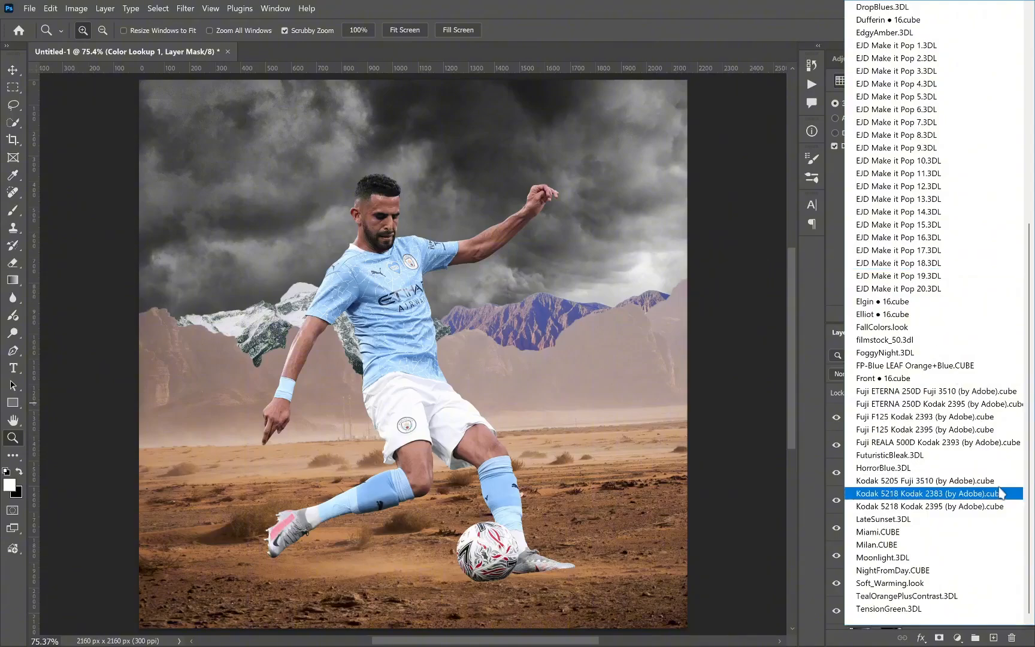
pyautogui.click(920, 556)
pyautogui.press('Down')
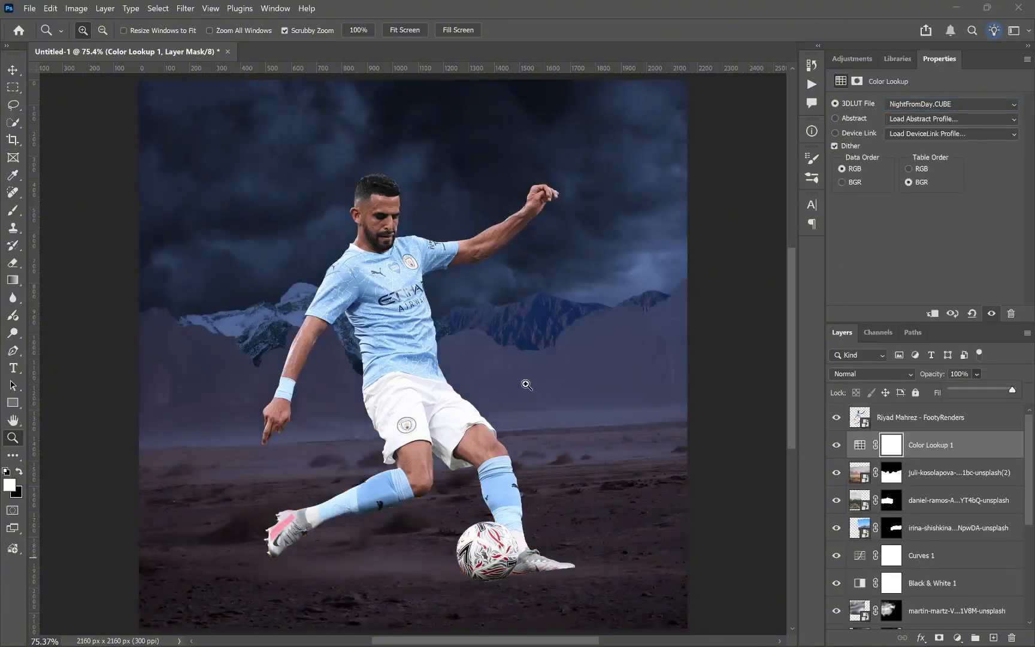
pyautogui.moveTo(524, 385); pyautogui.dragTo(505, 389)
pyautogui.rightClick(454, 358)
pyautogui.click(489, 363)
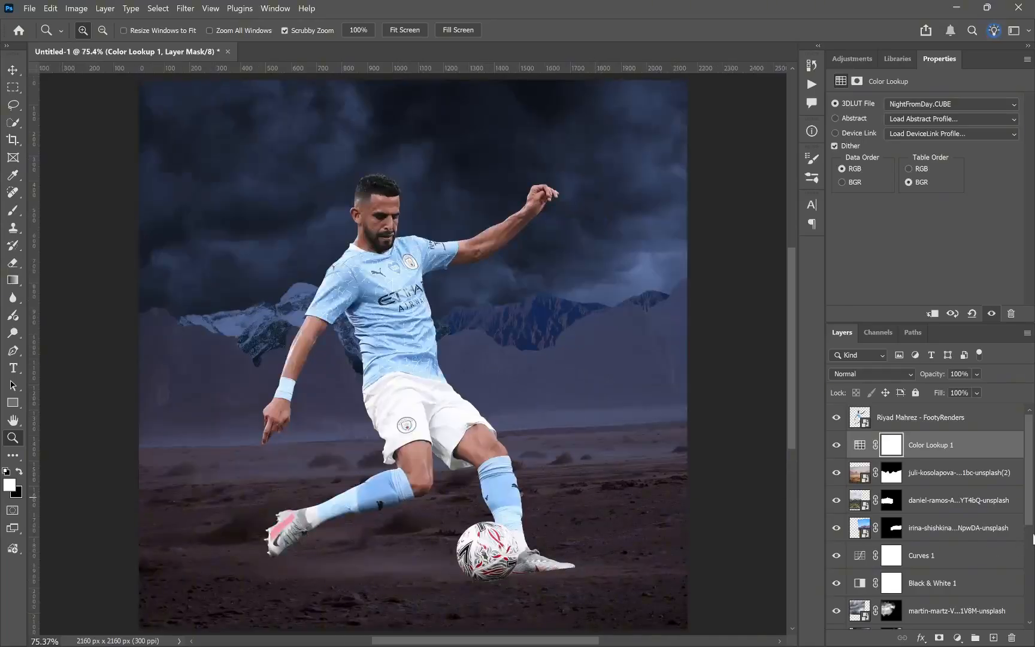
# Step: Hide the Color Lookup adjustment to compare the scene without the NightFromDay grading
pyautogui.click(837, 451)
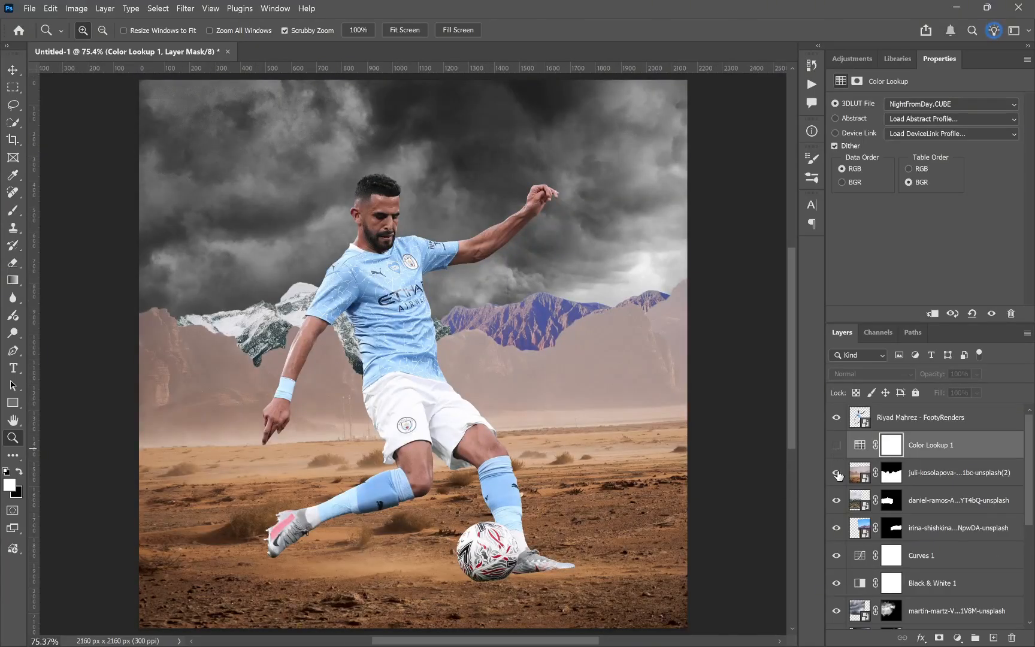
pyautogui.scroll(-7, 839, 476)
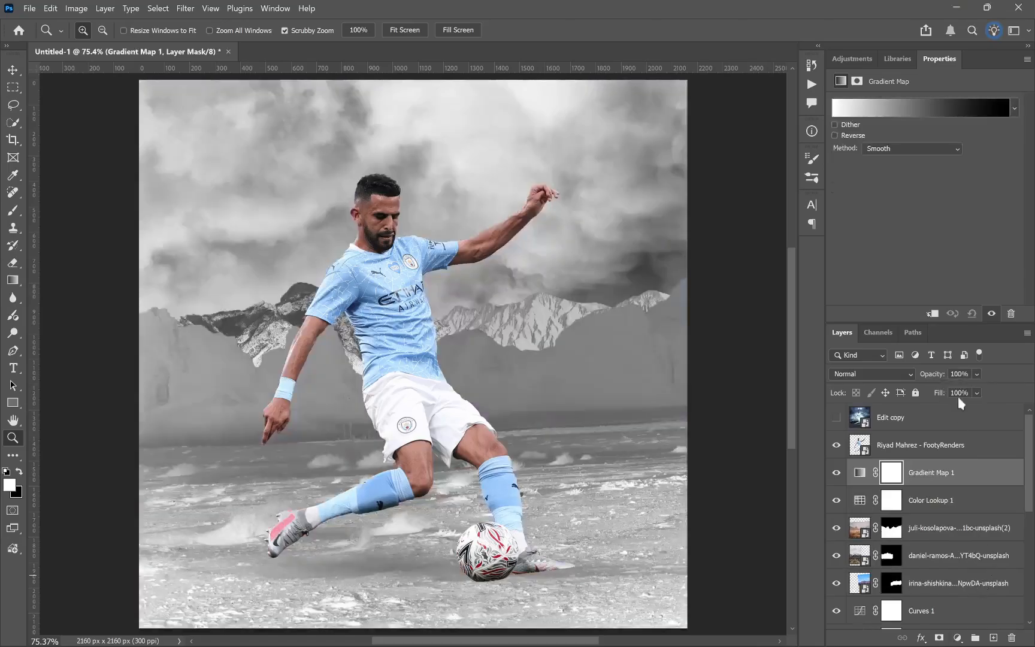
# Step: Give the Gradient Map adjustment a black-to-blue gradient, the Color Dodge blend mode and 26% opacity
pyautogui.click(1015, 109)
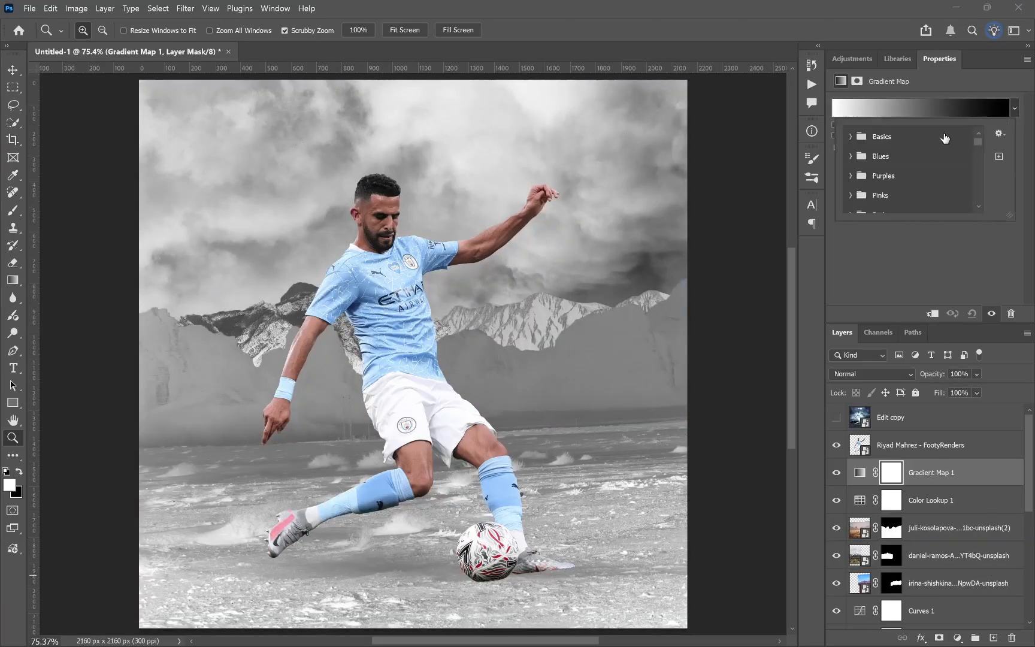
pyautogui.click(851, 137)
pyautogui.click(873, 374)
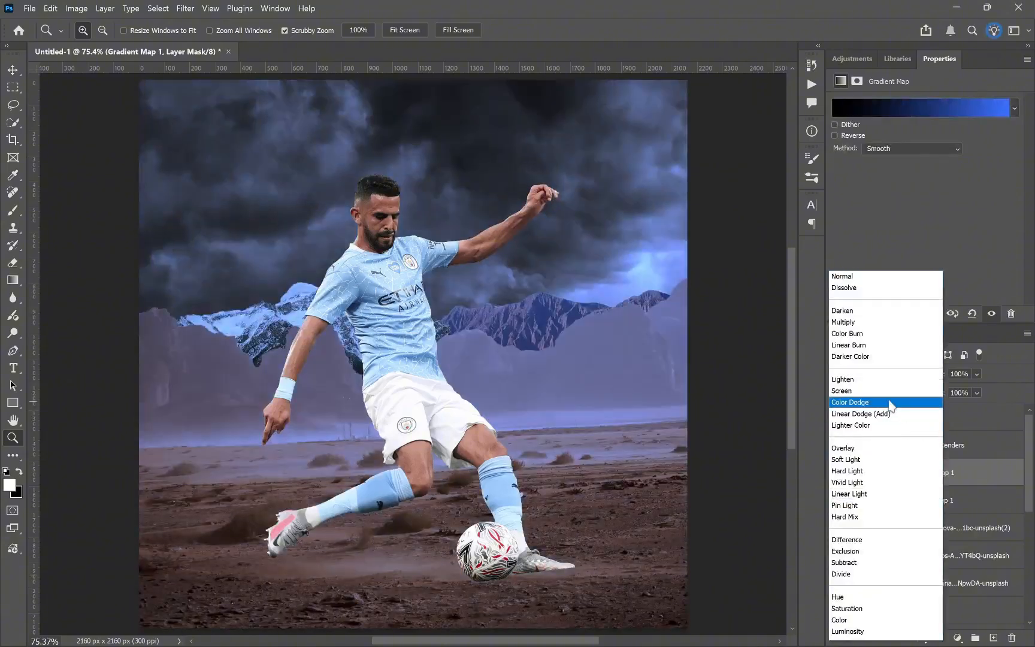
pyautogui.click(886, 399)
pyautogui.click(977, 374)
pyautogui.moveTo(1015, 388)
pyautogui.mouseDown()
pyautogui.moveTo(948, 391)
pyautogui.moveTo(967, 392)
pyautogui.mouseUp()
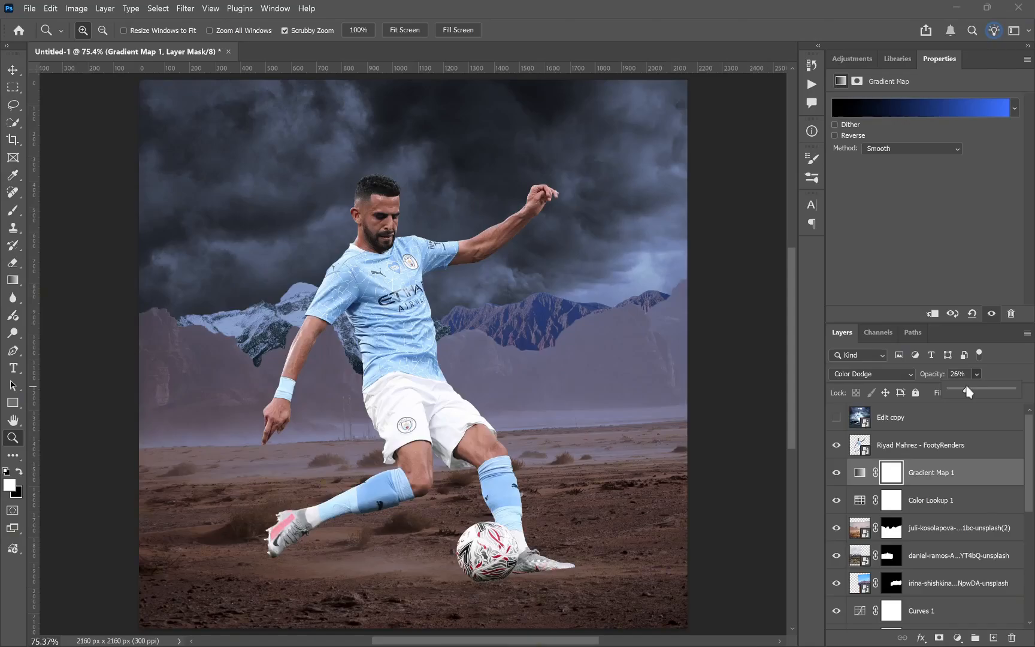
# Step: Compare the blue-toned composite with the reference edit by toggling the Edit copy layer's visibility
pyautogui.click(838, 419)
pyautogui.click(839, 420)
pyautogui.click(839, 419)
pyautogui.click(839, 419)
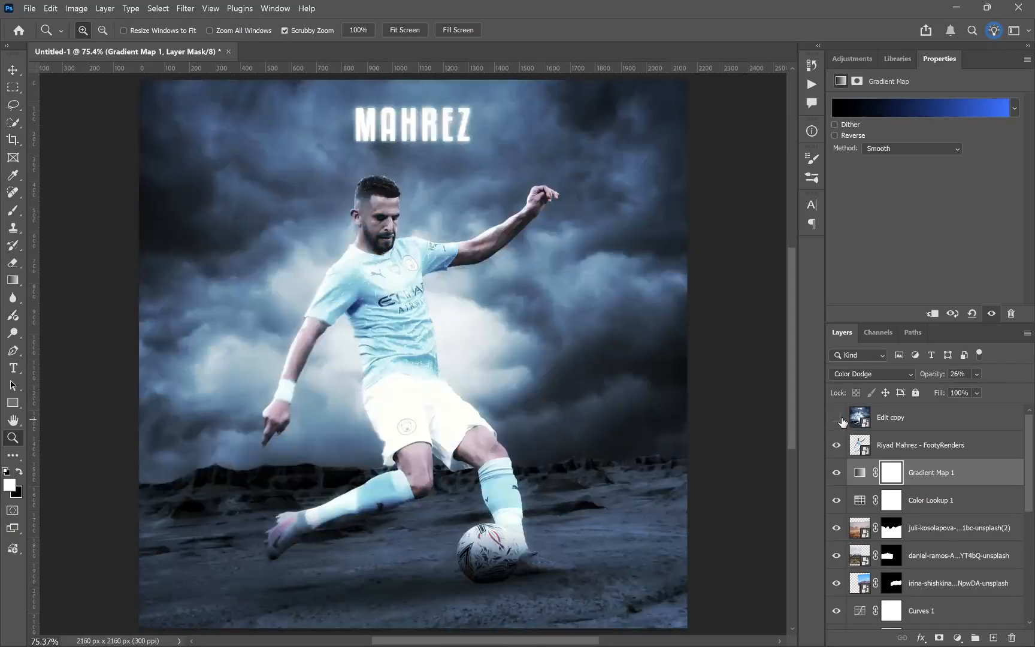
pyautogui.click(838, 419)
pyautogui.click(837, 418)
# Step: Add clipped Color and Vibrance, Curves and Color Balance adjustments to the mountain and desert photo layers
pyautogui.click(937, 592)
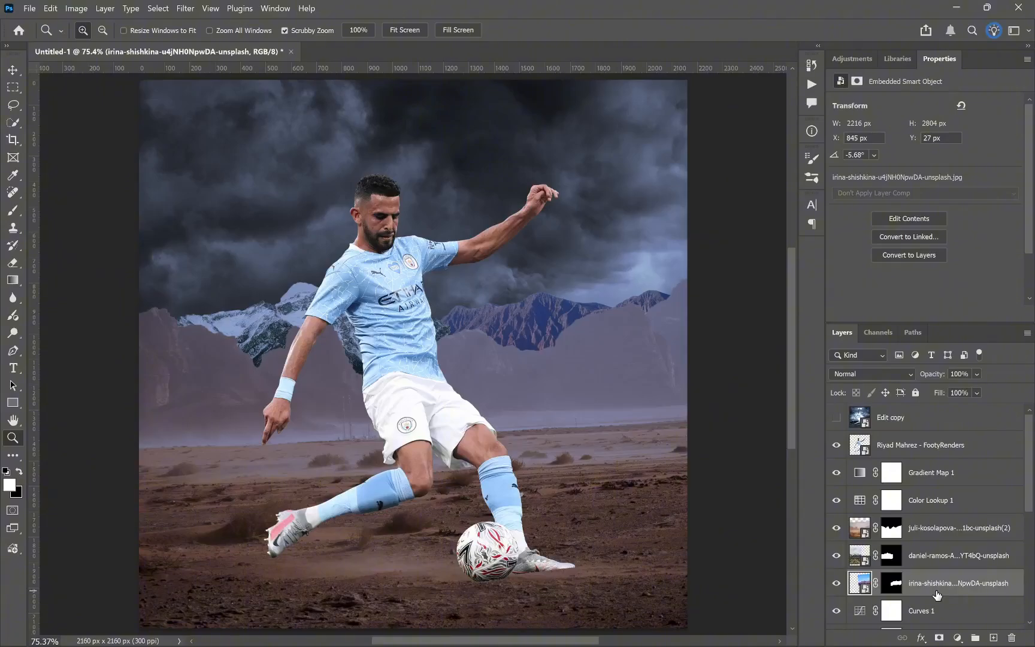
pyautogui.click(938, 527)
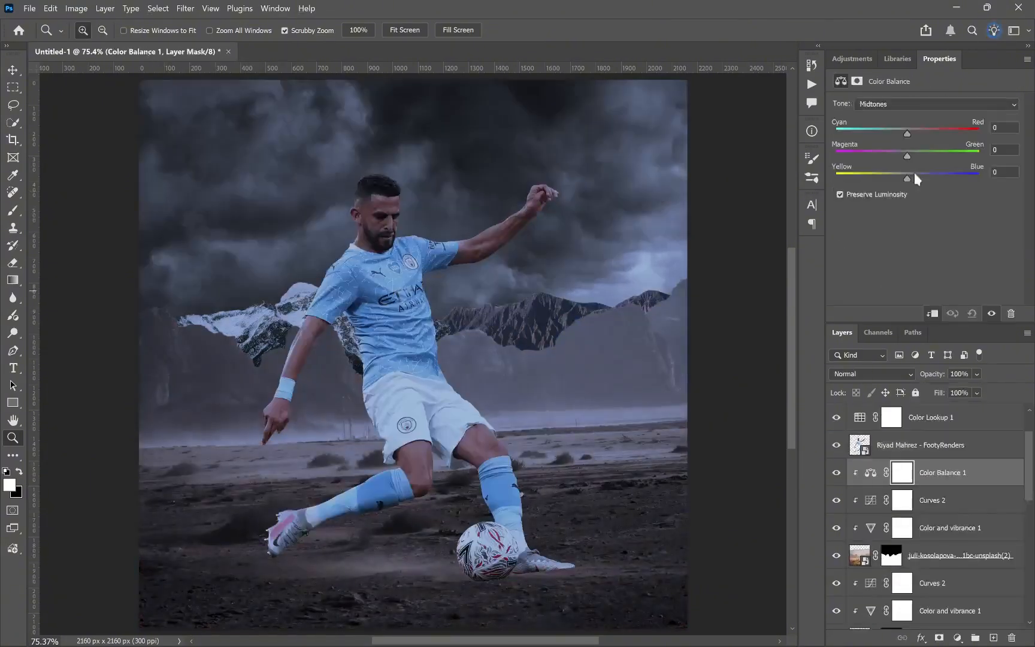
# Step: Paint masked solid-color haze over the desert foreground and the distant mountain layers
pyautogui.press(']')
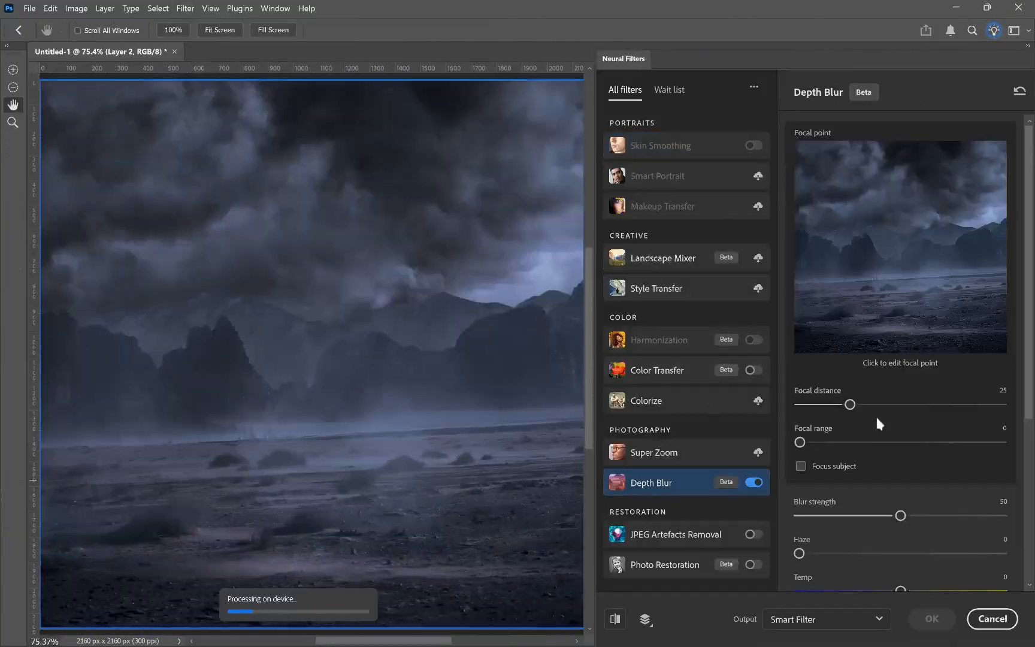
pyautogui.moveTo(876, 414); pyautogui.dragTo(821, 413)
pyautogui.moveTo(900, 516); pyautogui.dragTo(839, 517)
pyautogui.click(933, 619)
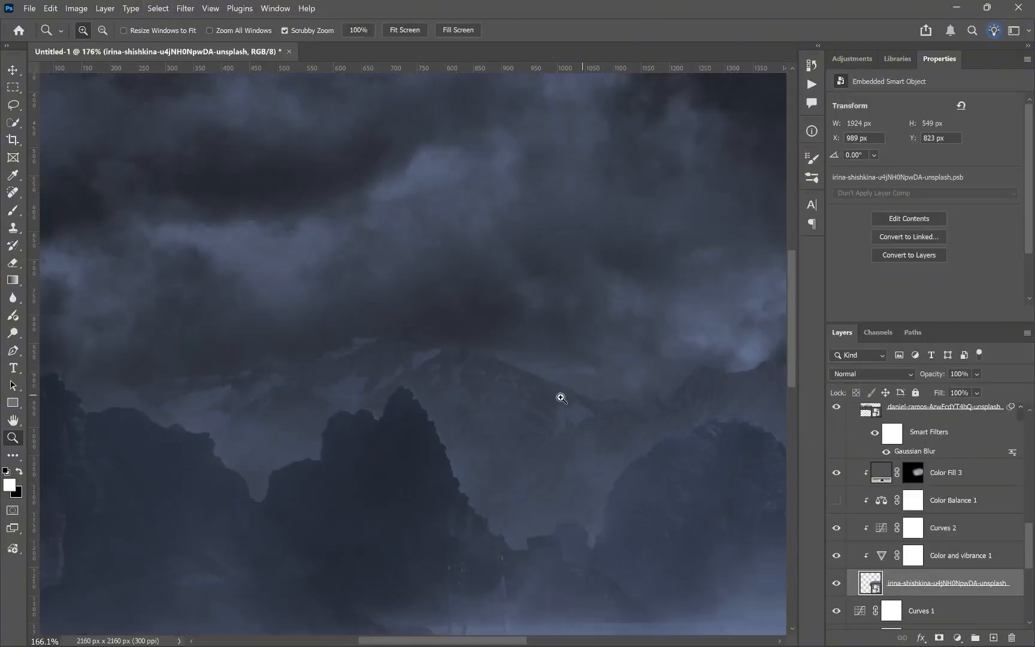
pyautogui.press('x')
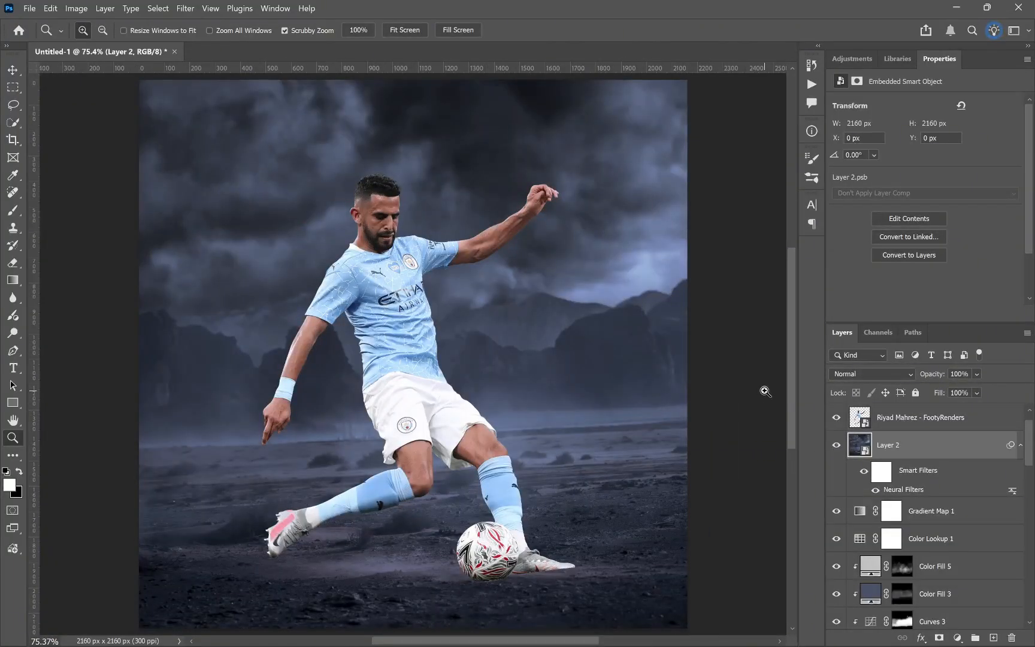
# Step: Toggle the player layer's visibility and inspect the blended mountain and desert background up close
pyautogui.click(835, 417)
pyautogui.moveTo(462, 275); pyautogui.dragTo(480, 246)
pyautogui.rightClick(507, 288)
pyautogui.click(527, 290)
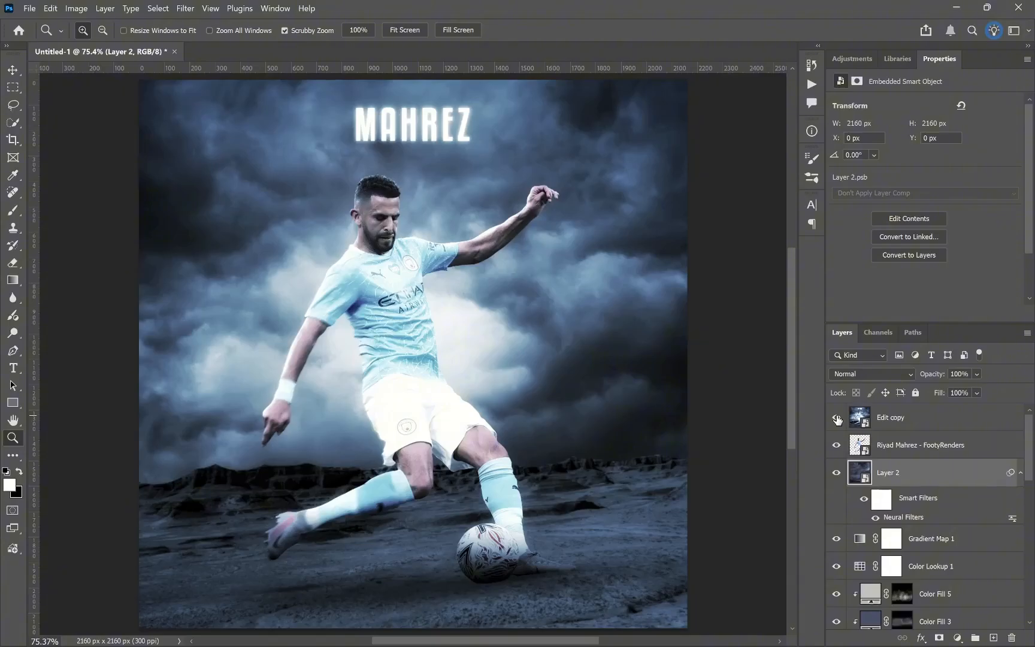
# Step: Compare the player and background lighting with the Edit copy reference, and select the player layer
pyautogui.click(838, 420)
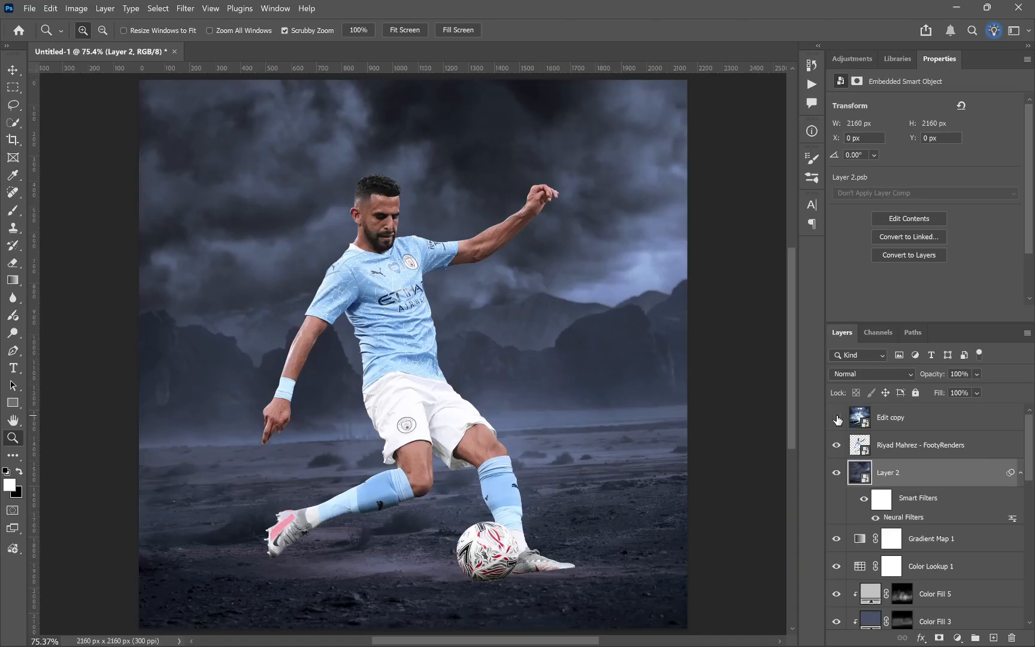
pyautogui.click(837, 418)
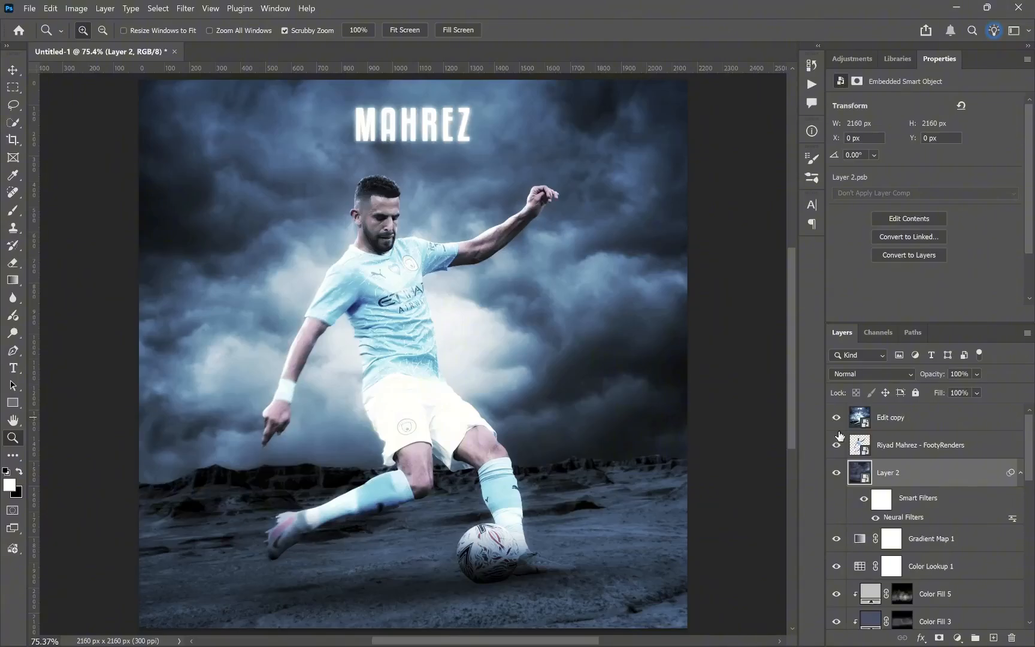
pyautogui.click(840, 422)
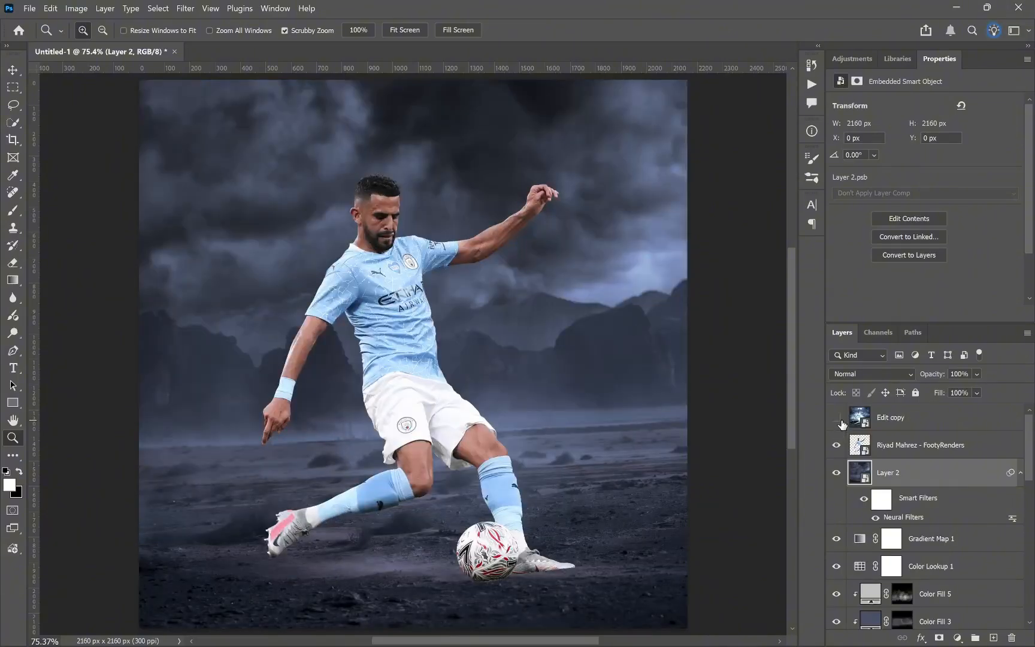
pyautogui.click(837, 419)
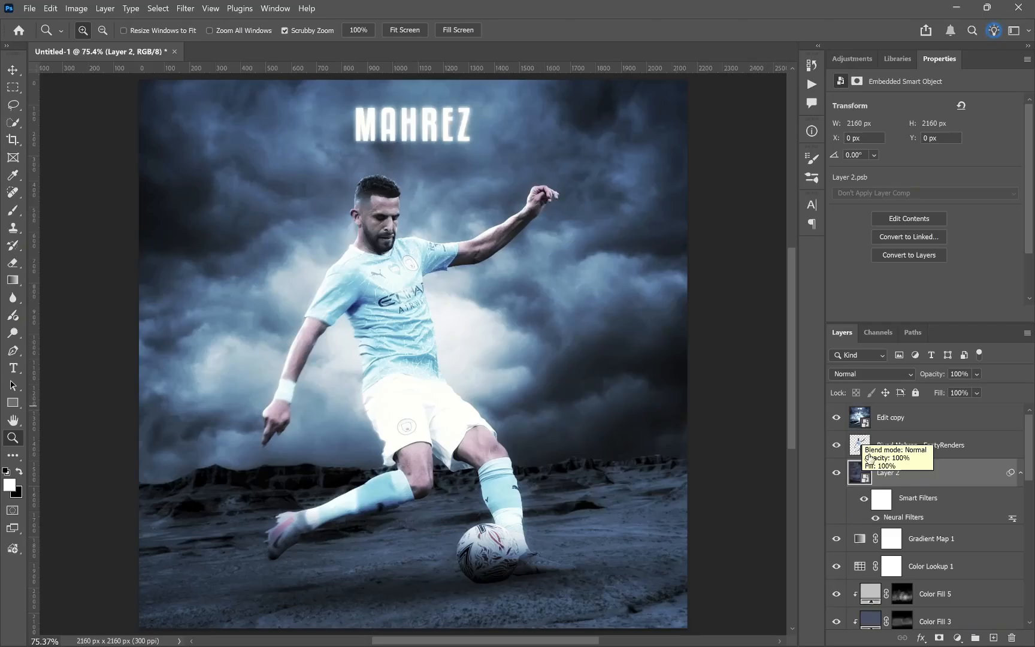
pyautogui.click(837, 419)
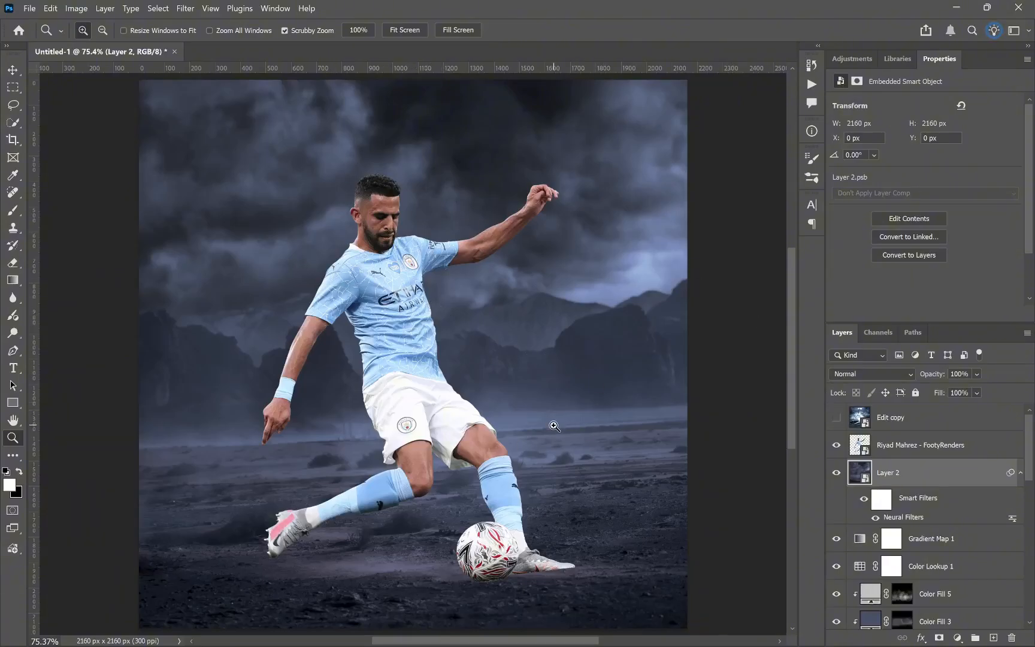
pyautogui.click(963, 447)
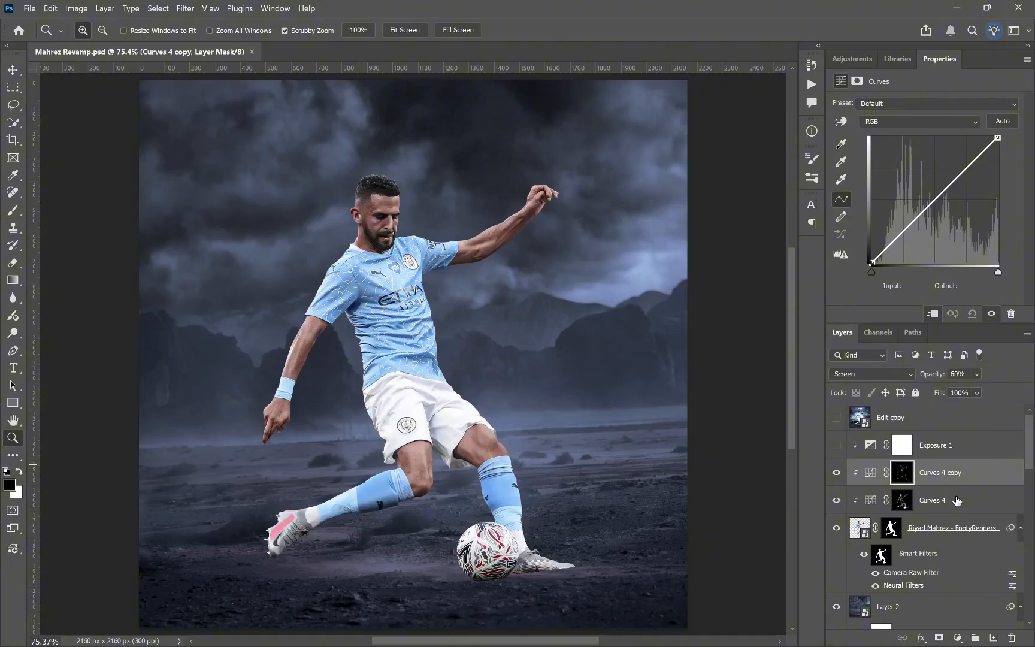
# Step: Compare the player's shading with the Edit copy reference and review the two Curves layers clipped to the player
pyautogui.moveTo(837, 474)
pyautogui.mouseDown()
pyautogui.moveTo(836, 506)
pyautogui.moveTo(836, 479)
pyautogui.mouseUp()
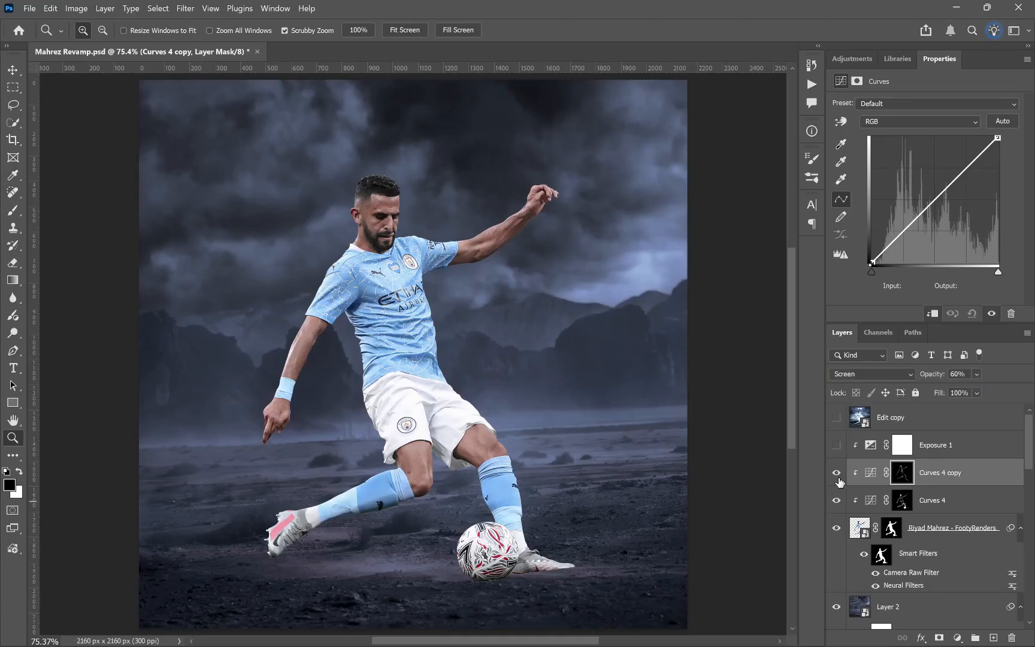
pyautogui.click(837, 419)
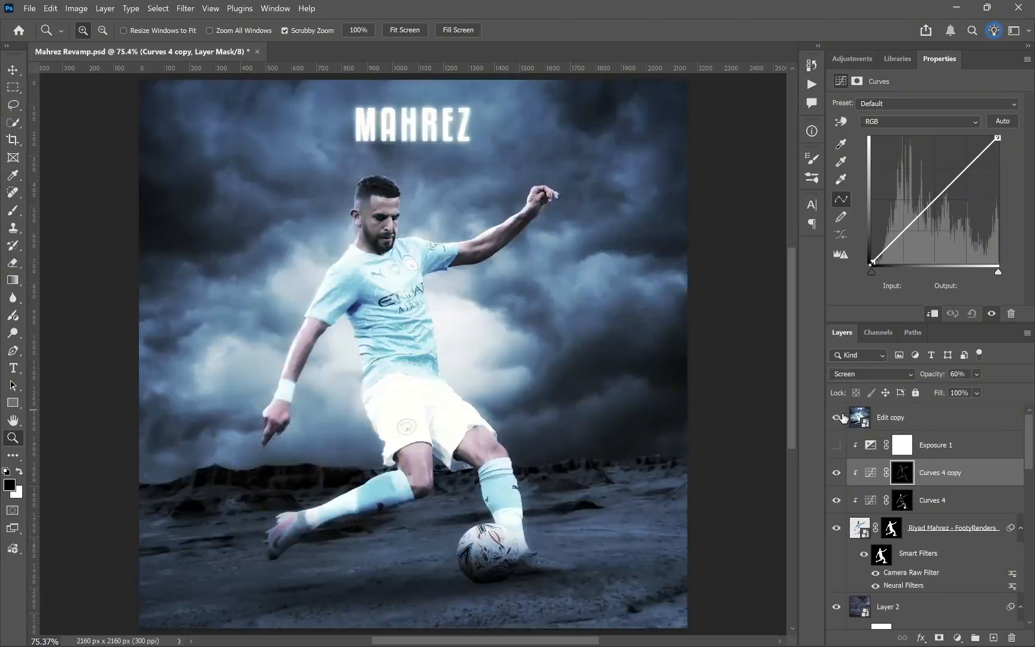
pyautogui.click(839, 418)
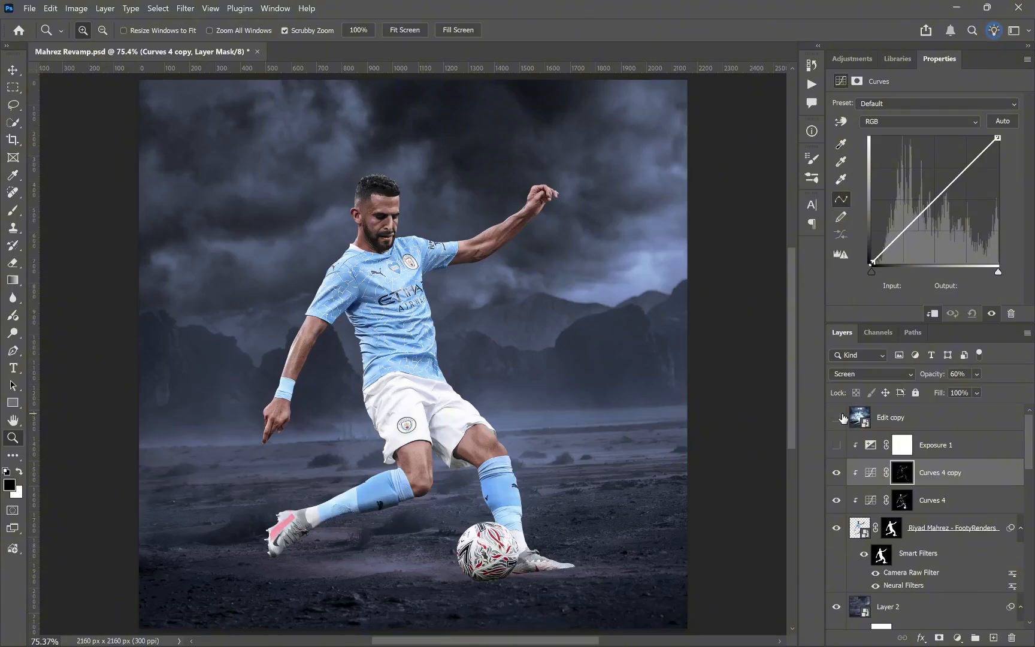
pyautogui.click(839, 418)
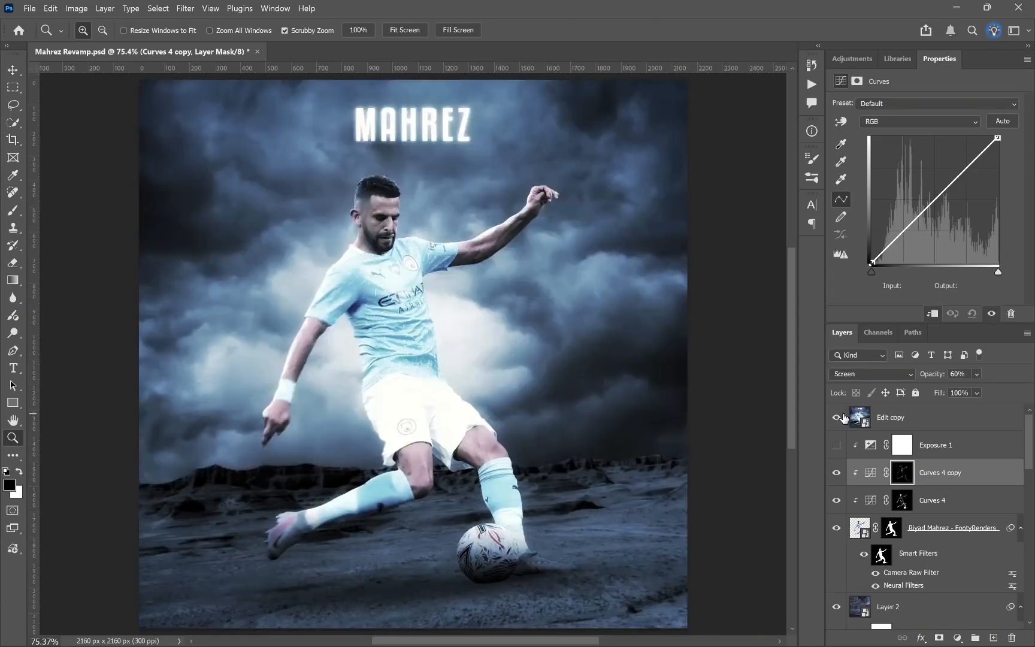
pyautogui.click(839, 418)
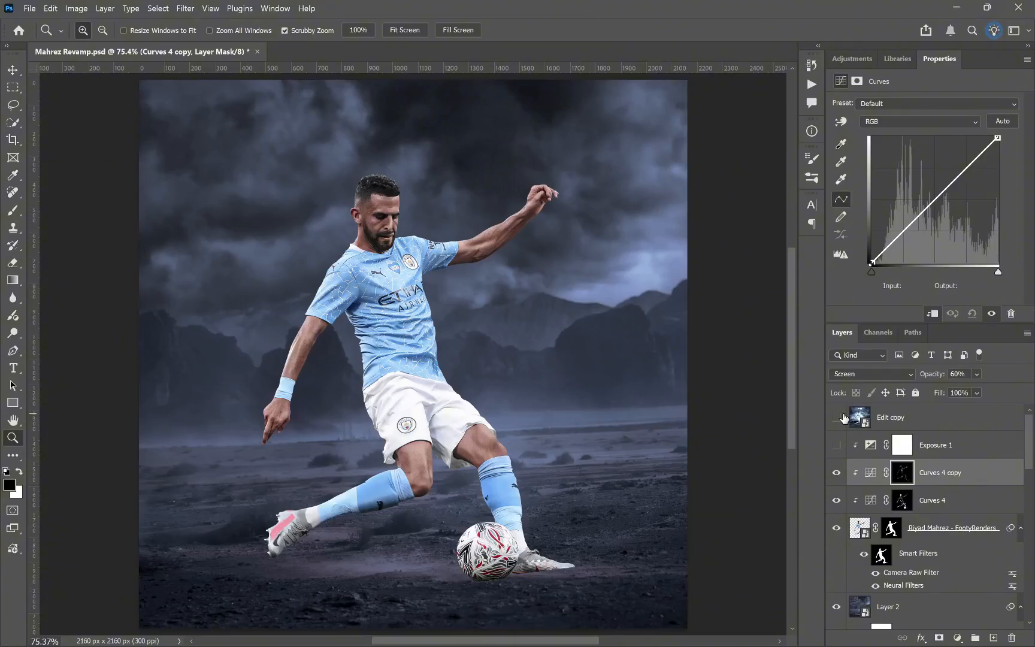
pyautogui.click(957, 501)
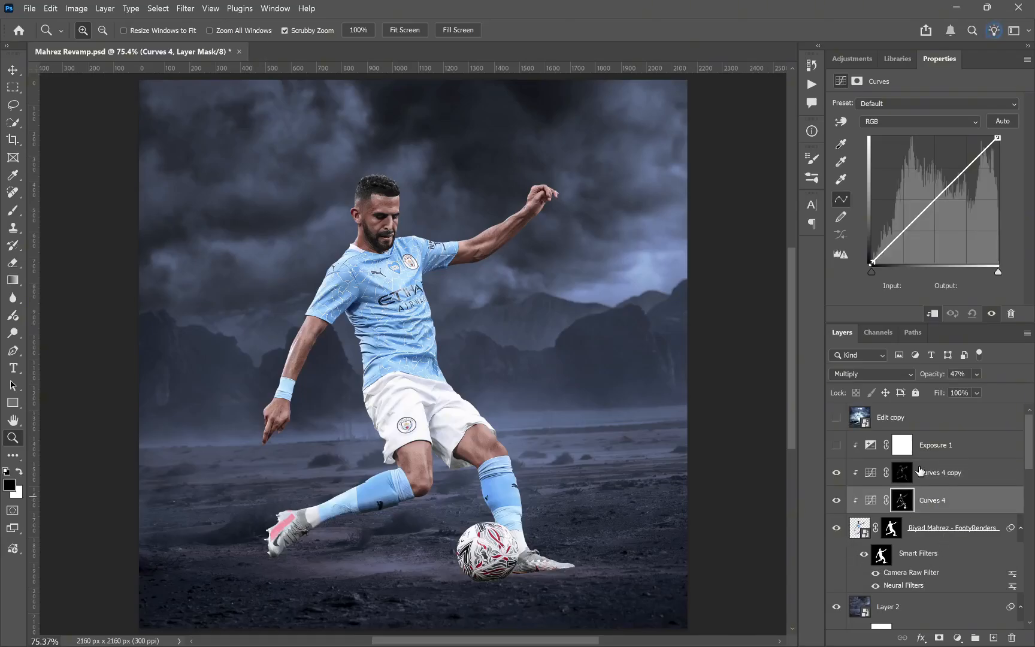
pyautogui.click(958, 476)
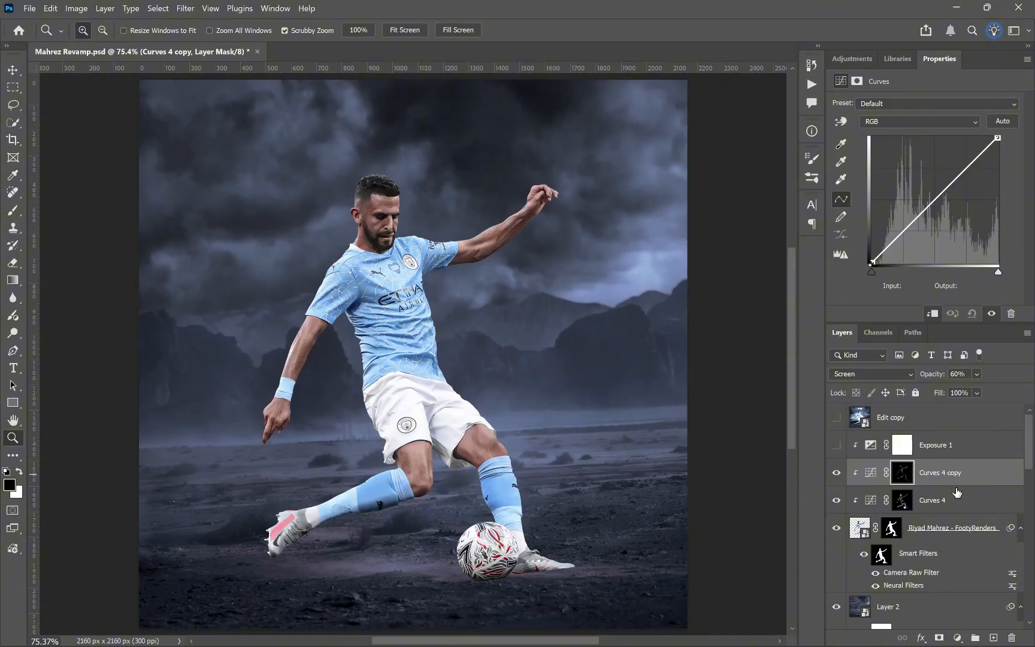
# Step: Show the Exposure 1 adjustment clipped to the player and set its exposure to -2.39
pyautogui.click(953, 445)
pyautogui.click(837, 445)
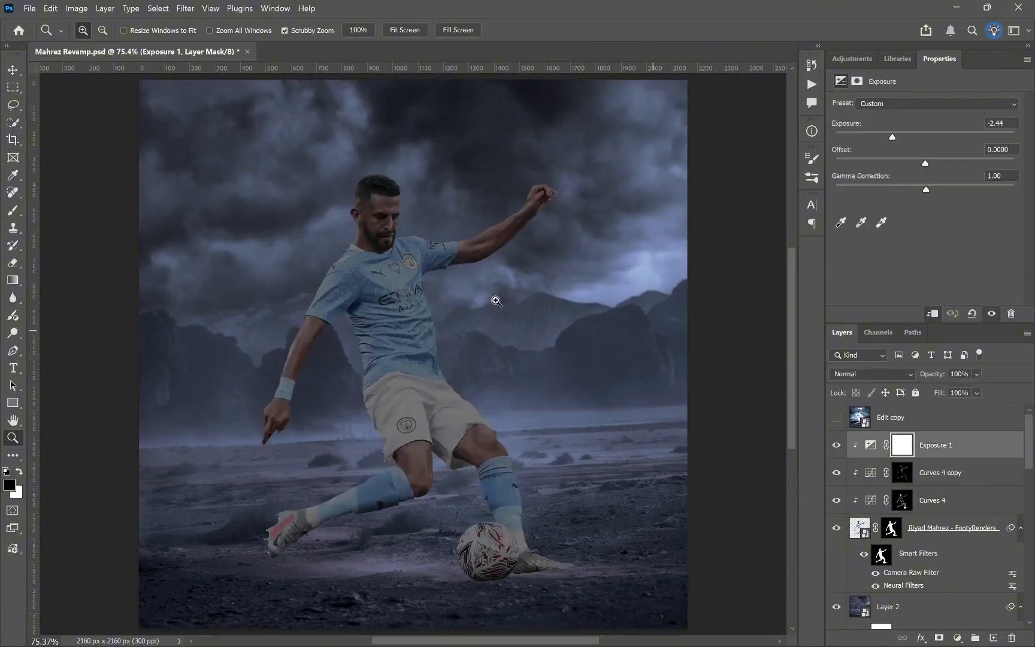
pyautogui.moveTo(440, 248); pyautogui.dragTo(407, 253)
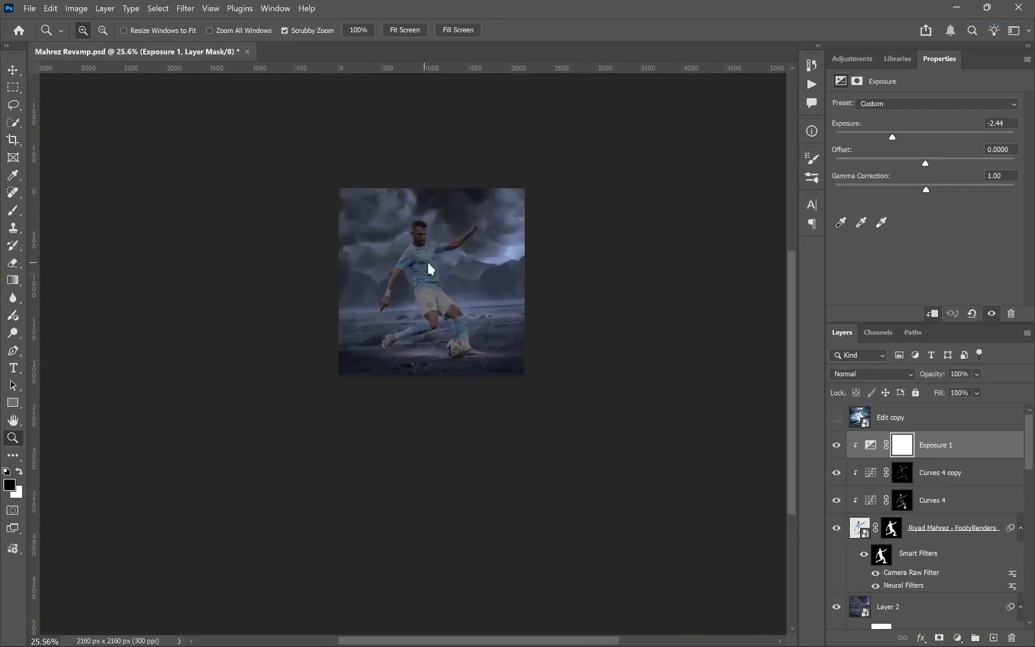
pyautogui.hotkey('ctrl', '0')
pyautogui.moveTo(892, 138); pyautogui.dragTo(894, 140)
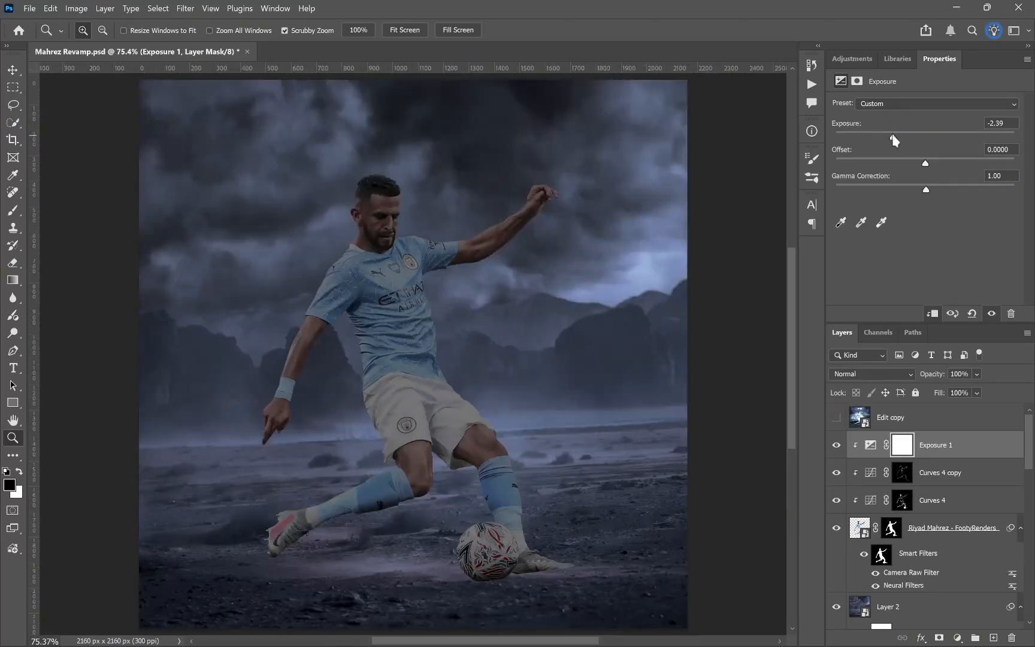
# Step: Add a second Exposure adjustment clipped to the player, set its exposure to -2.04 and invert its mask
pyautogui.click(957, 637)
pyautogui.click(935, 430)
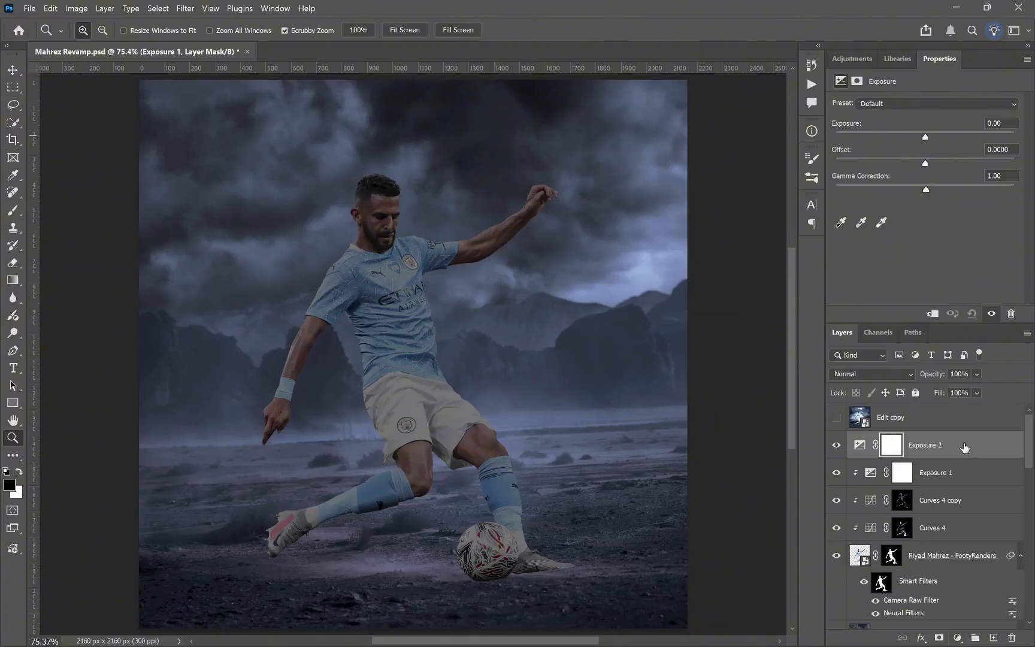
pyautogui.hotkey('ctrl', 'alt', 'g')
pyautogui.moveTo(925, 137); pyautogui.dragTo(897, 139)
pyautogui.hotkey('ctrl', 'i')
# Step: Clip a Color Balance adjustment to the player with midtones at cyan-red -12, yellow-blue +5 and highlights at cyan-red -7, yellow-blue +9
pyautogui.click(971, 477)
pyautogui.click(933, 313)
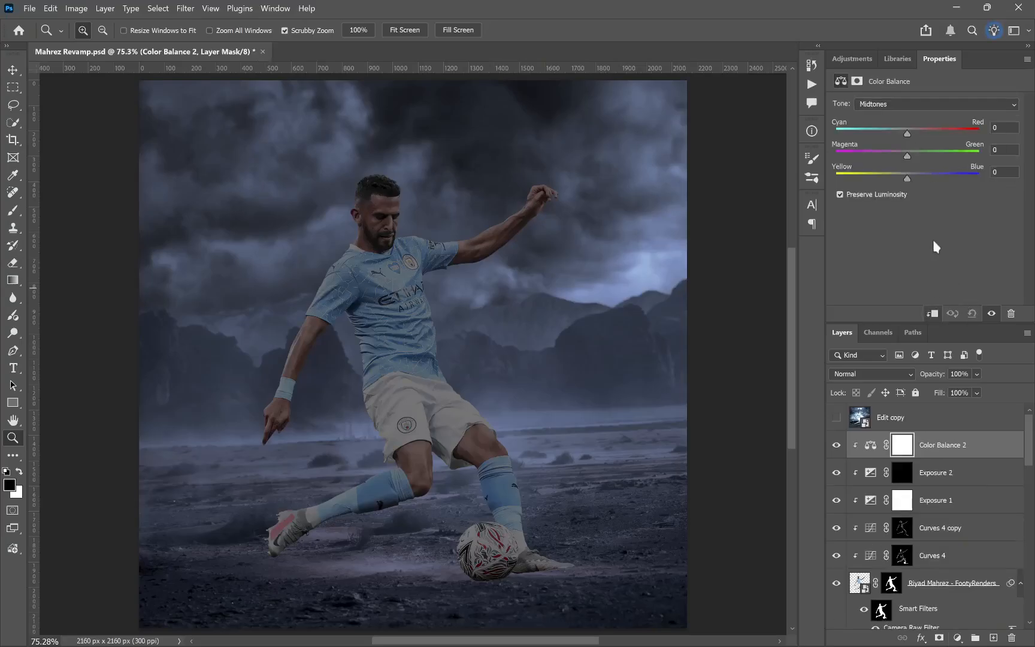
pyautogui.moveTo(908, 179); pyautogui.dragTo(910, 179)
pyautogui.moveTo(397, 212); pyautogui.dragTo(456, 211)
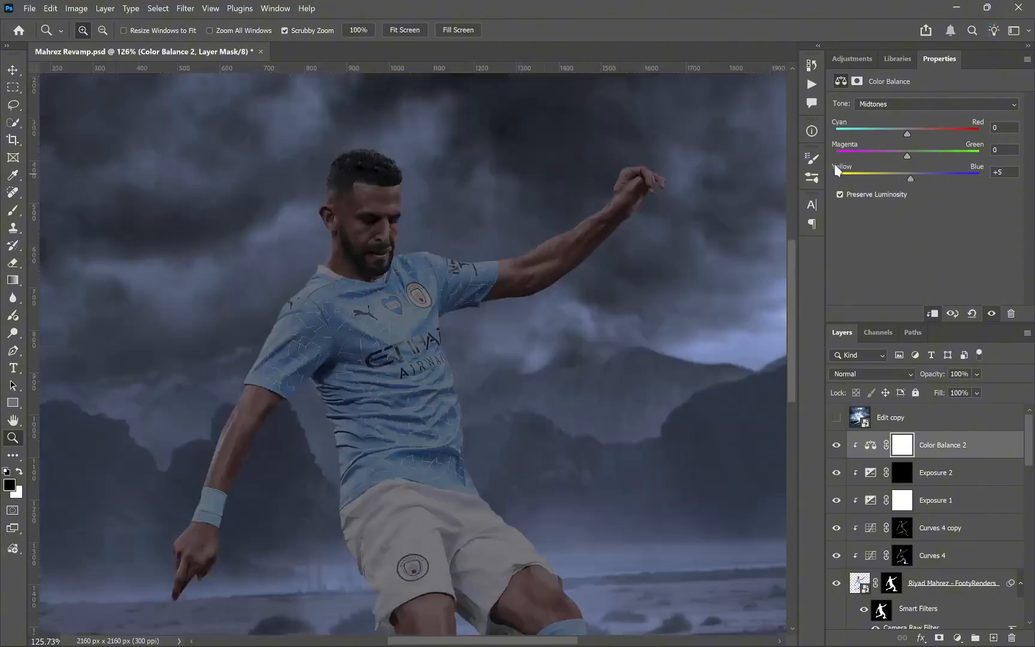
pyautogui.click(902, 105)
pyautogui.click(901, 116)
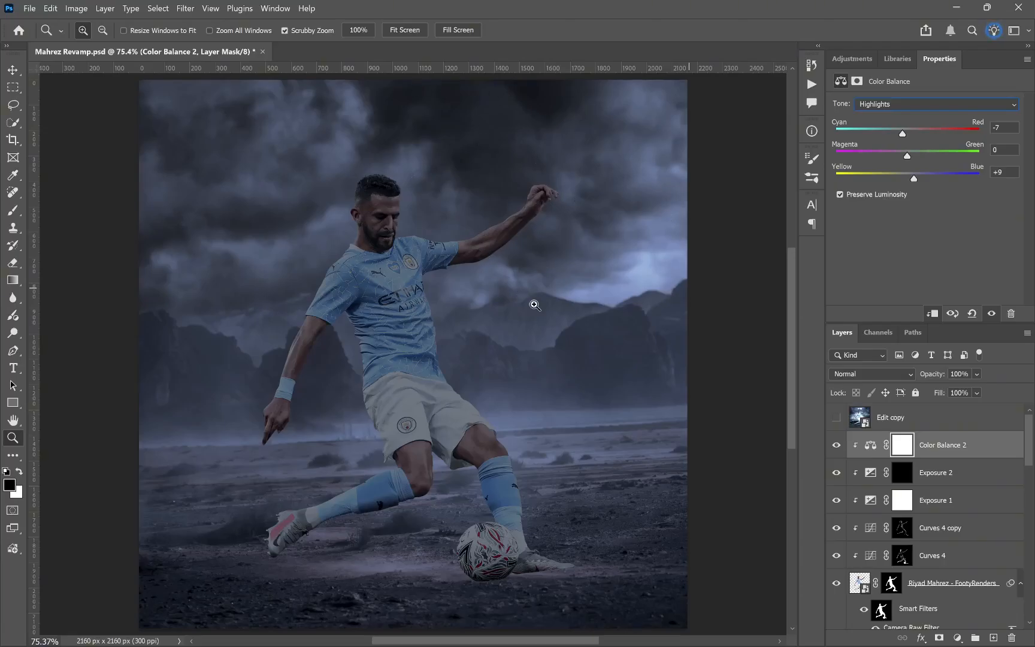
# Step: Add a clipped Color and Vibrance adjustment above Exposure 2 with vibrance -7 and saturation -11
pyautogui.click(953, 480)
pyautogui.click(958, 638)
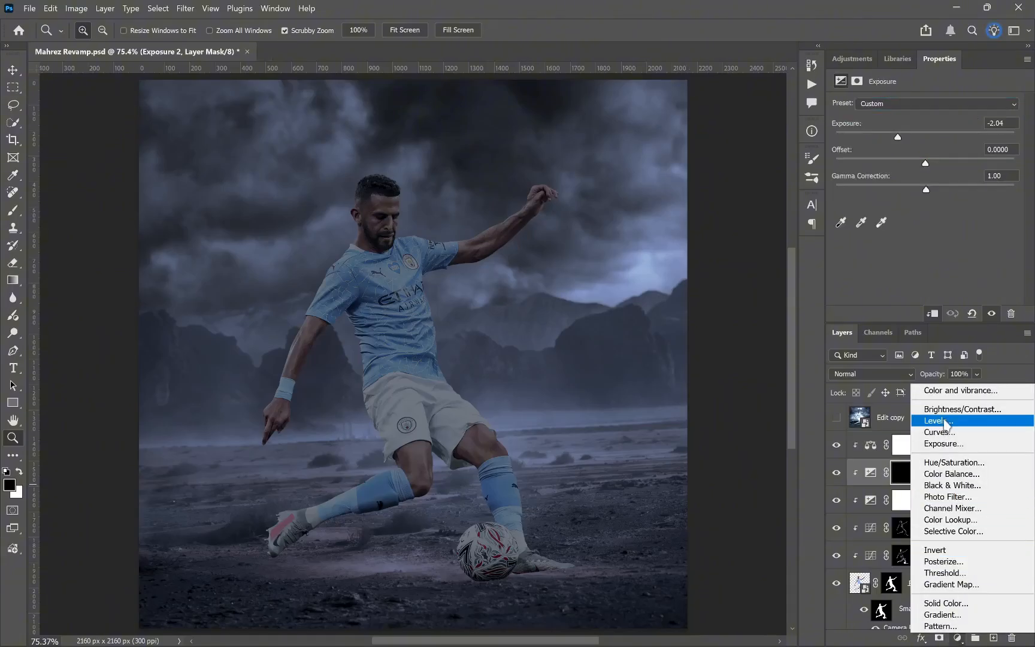
pyautogui.click(939, 391)
pyautogui.moveTo(400, 217); pyautogui.dragTo(491, 219)
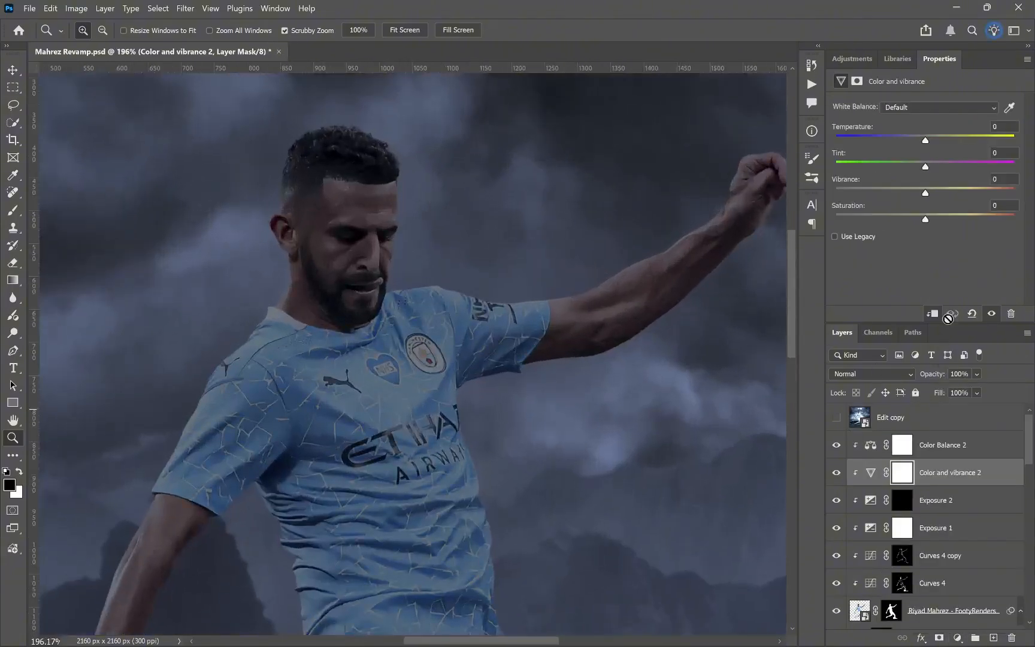
pyautogui.moveTo(926, 193); pyautogui.dragTo(916, 222)
pyautogui.hotkey('ctrl', '0')
pyautogui.moveTo(379, 181); pyautogui.dragTo(404, 180)
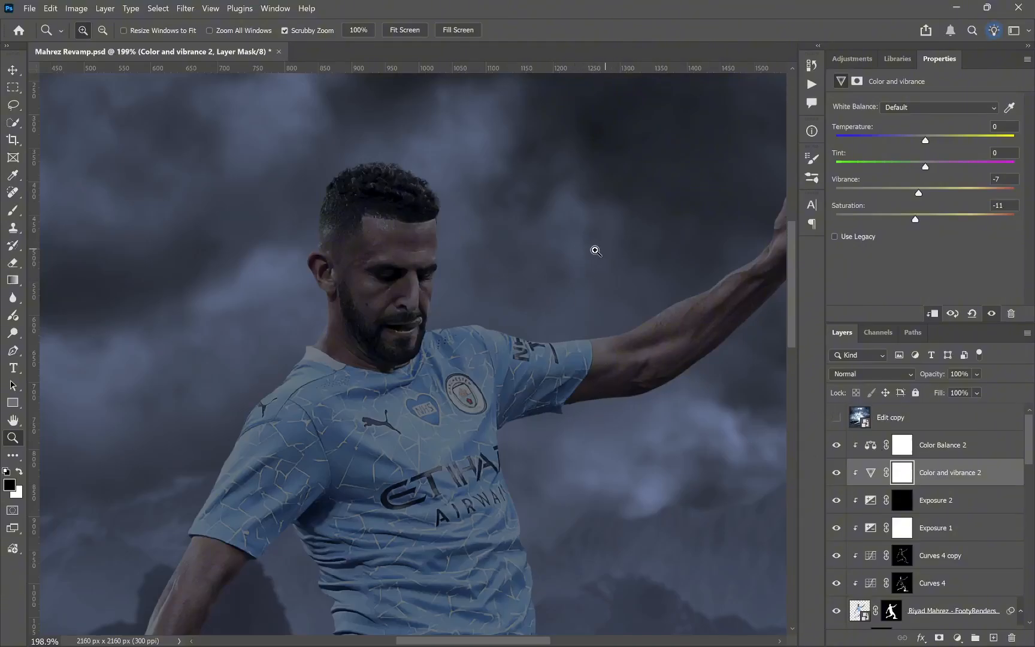
# Step: Set the Color and vibrance 2 saturation to -5 and compare the player with the colour adjustments hidden and shown
pyautogui.click(839, 473)
pyautogui.click(838, 473)
pyautogui.click(837, 417)
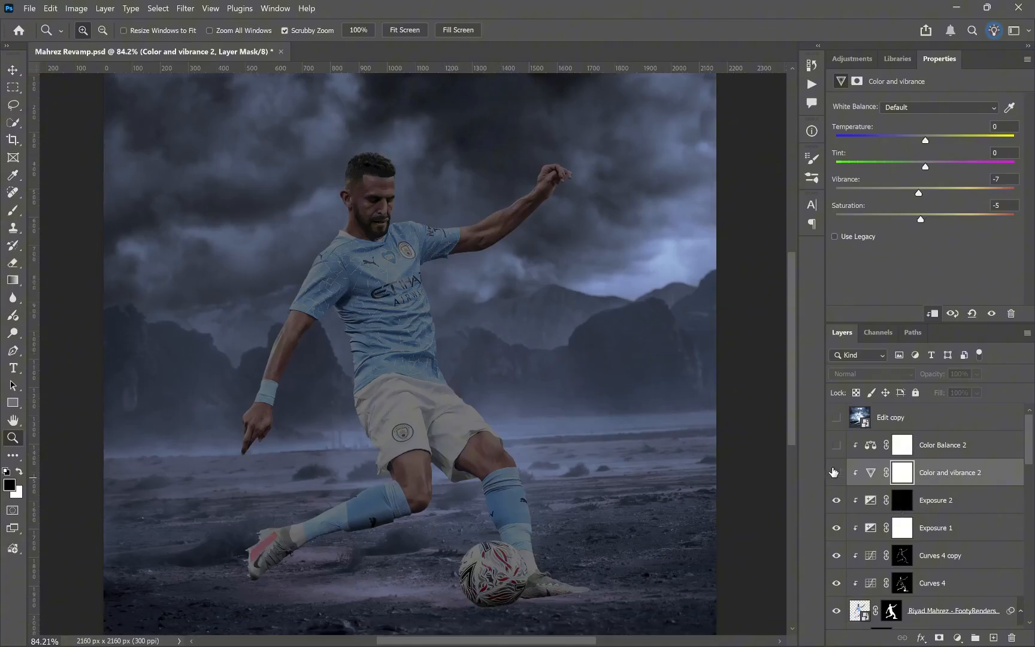
pyautogui.click(834, 472)
pyautogui.click(837, 448)
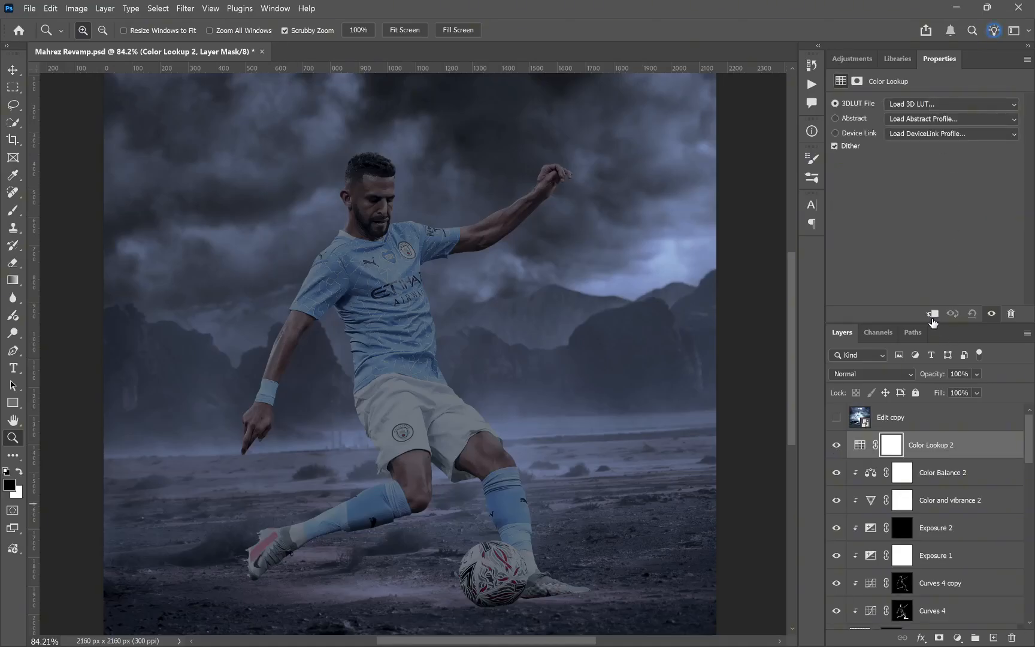
# Step: Load the NightFromDay.CUBE 3D LUT in the Color Lookup adjustment clipped to the player at 12% opacity and save the document
pyautogui.click(951, 104)
pyautogui.scroll(-10, 930, 360)
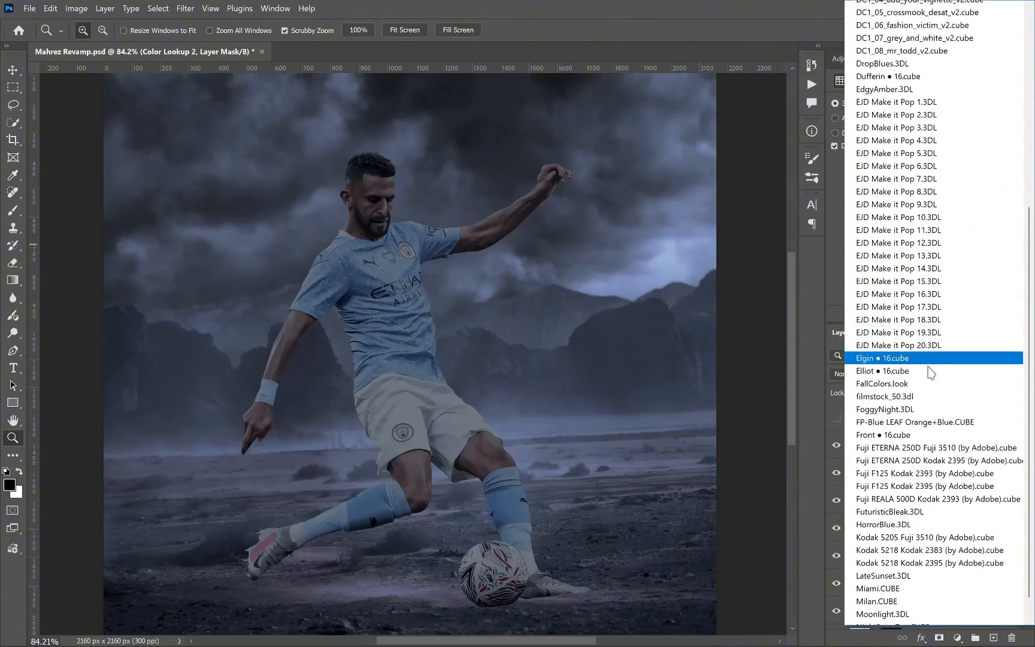
pyautogui.scroll(-2, 930, 373)
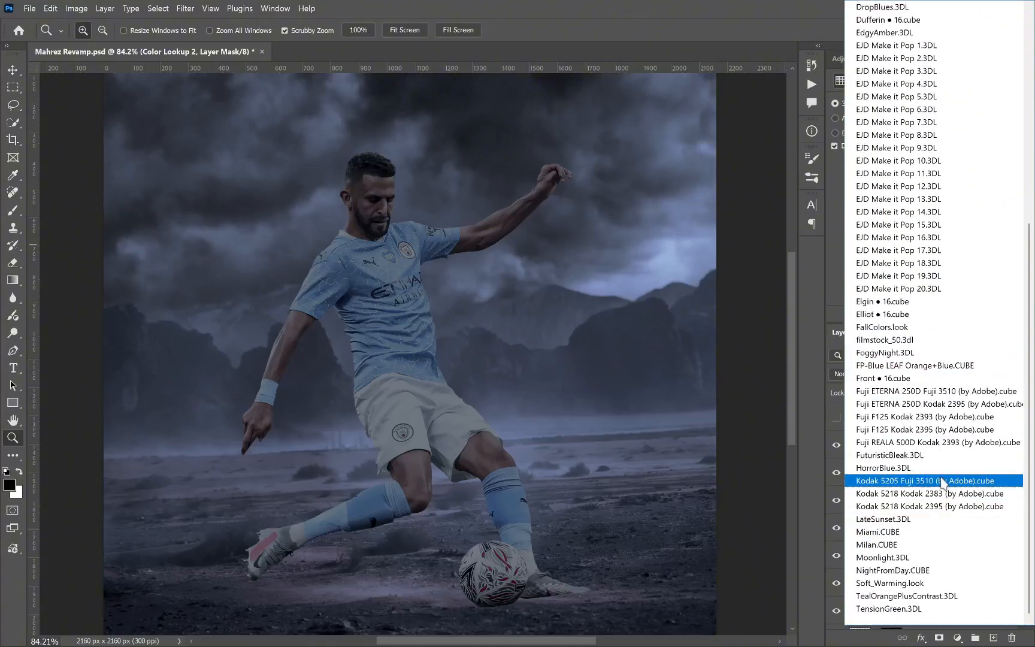
pyautogui.click(896, 571)
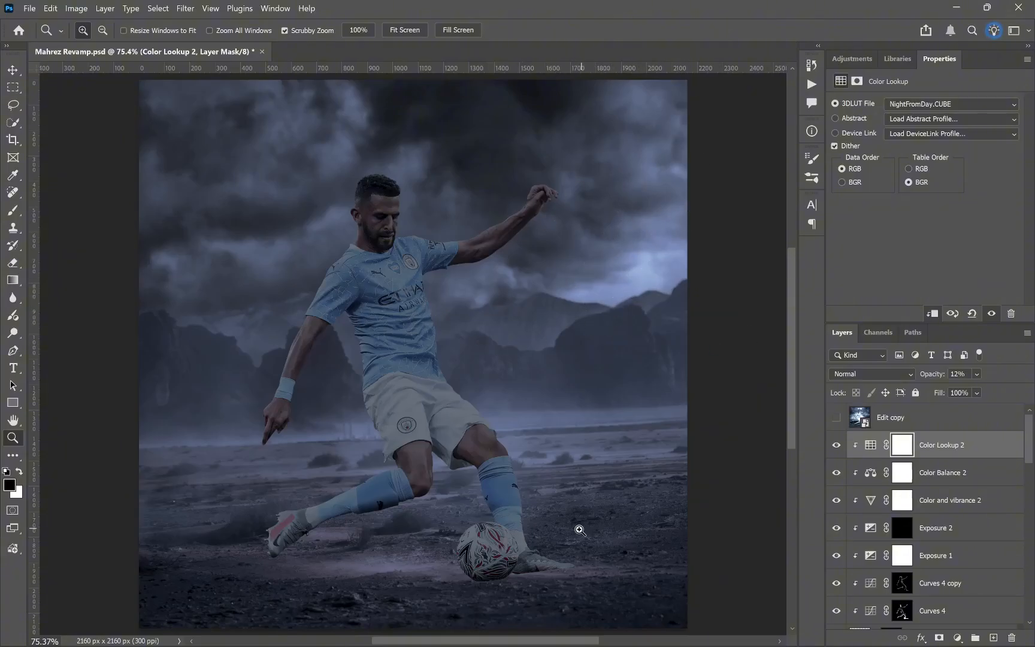
pyautogui.scroll(-2, 488, 498)
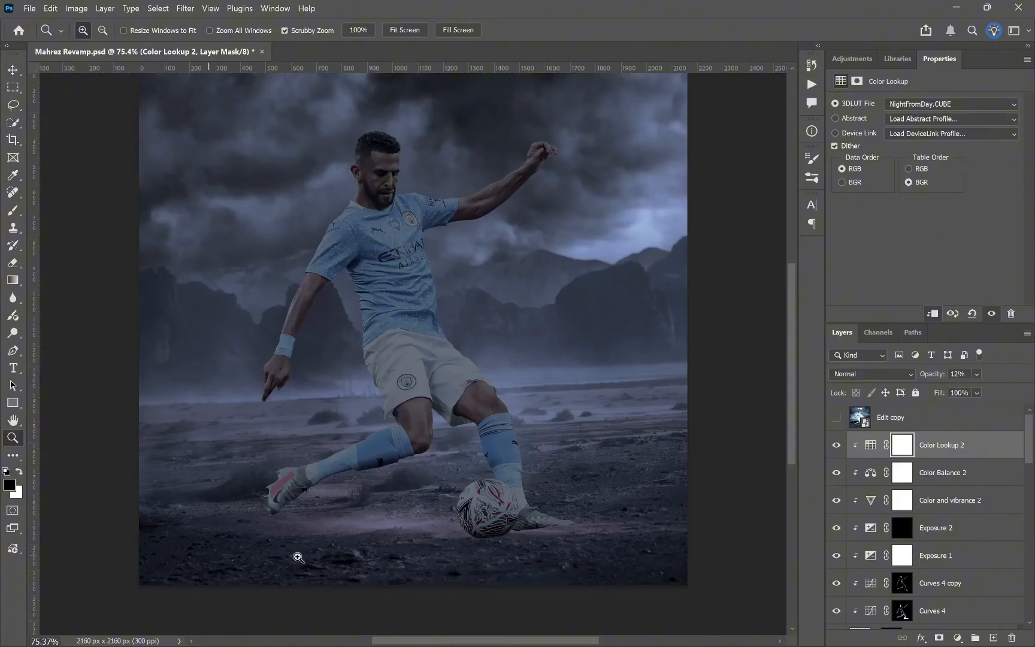
pyautogui.scroll(2, 473, 401)
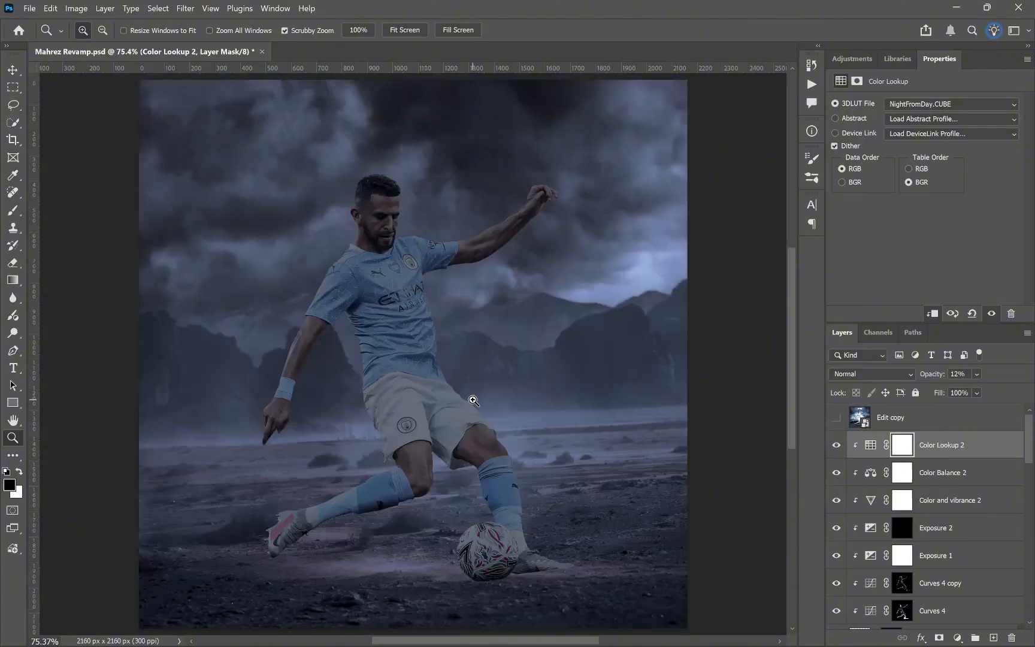
pyautogui.hotkey('ctrl', 's')
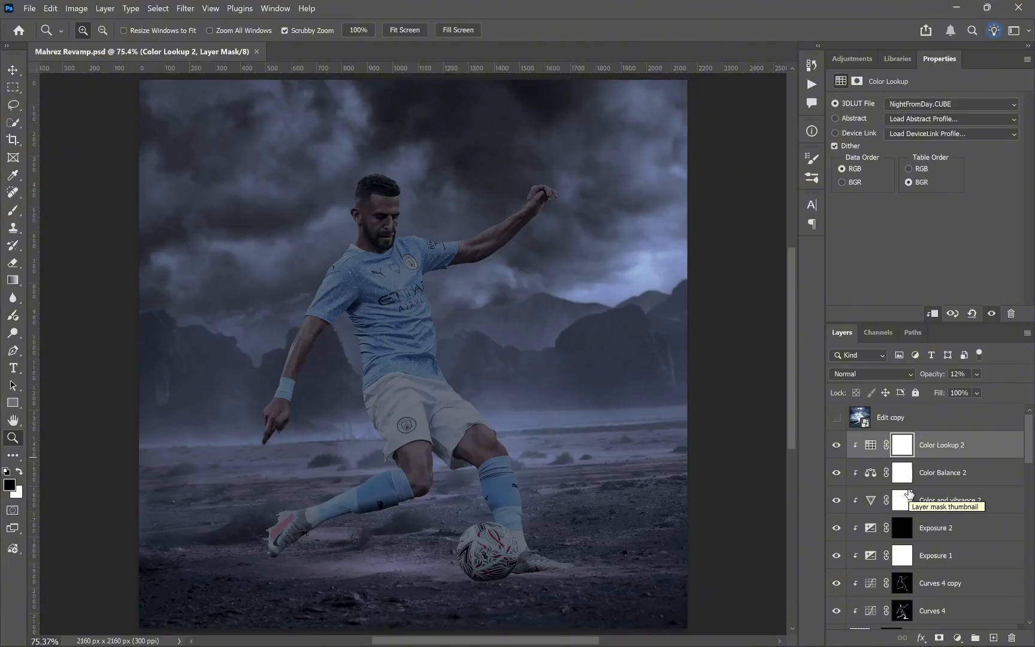
# Step: Paint shading in white on the Exposure 2 mask over the player's hair, face and neck
pyautogui.click(903, 527)
pyautogui.moveTo(389, 185); pyautogui.dragTo(479, 187)
pyautogui.press('b')
pyautogui.press('x')
pyautogui.hotkey('ctrl', '+')
pyautogui.press(']')
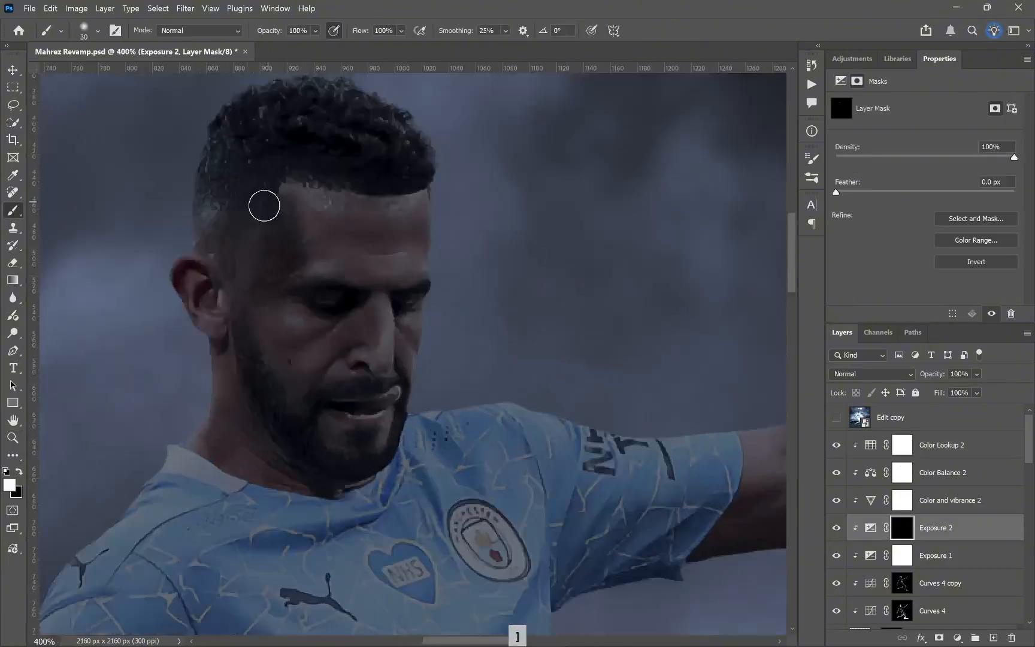
pyautogui.moveTo(264, 208); pyautogui.dragTo(240, 269)
pyautogui.press('[')
pyautogui.press('[')
pyautogui.press('[')
pyautogui.hotkey('ctrl', '+')
pyautogui.hotkey('ctrl', '-')
pyautogui.hotkey('ctrl', 'z')
pyautogui.moveTo(295, 502); pyautogui.dragTo(353, 393)
pyautogui.press('x')
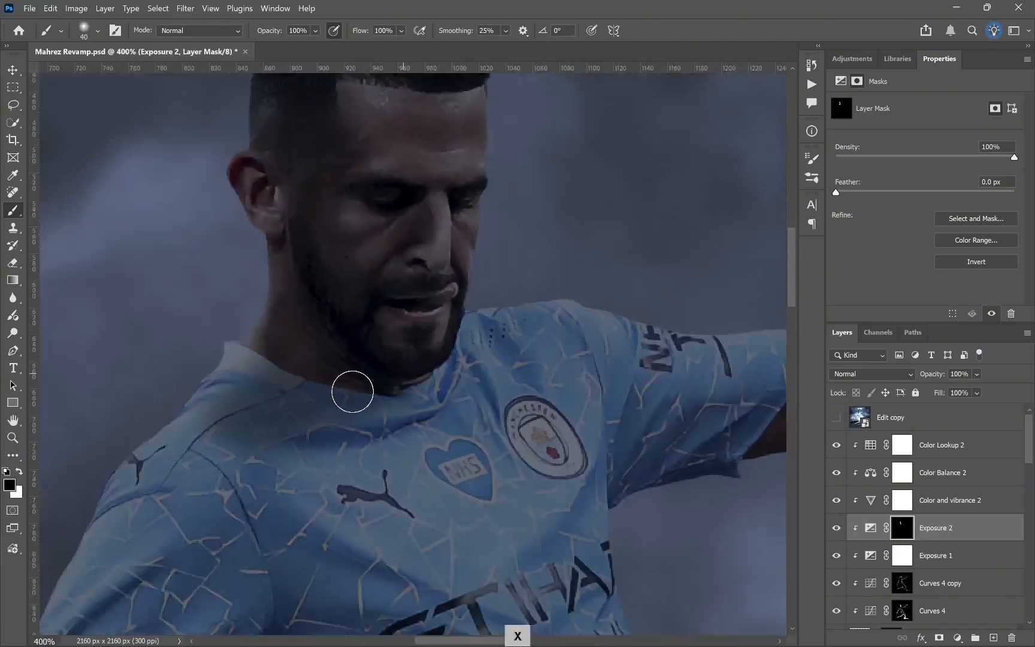
# Step: Paint the Exposure 2 mask to shade the folds and shadow side of the player's shirt
pyautogui.moveTo(511, 168); pyautogui.dragTo(395, 332)
pyautogui.moveTo(287, 575); pyautogui.dragTo(602, 92)
pyautogui.press(']')
pyautogui.hotkey('ctrl', '-')
pyautogui.moveTo(267, 383); pyautogui.dragTo(287, 563)
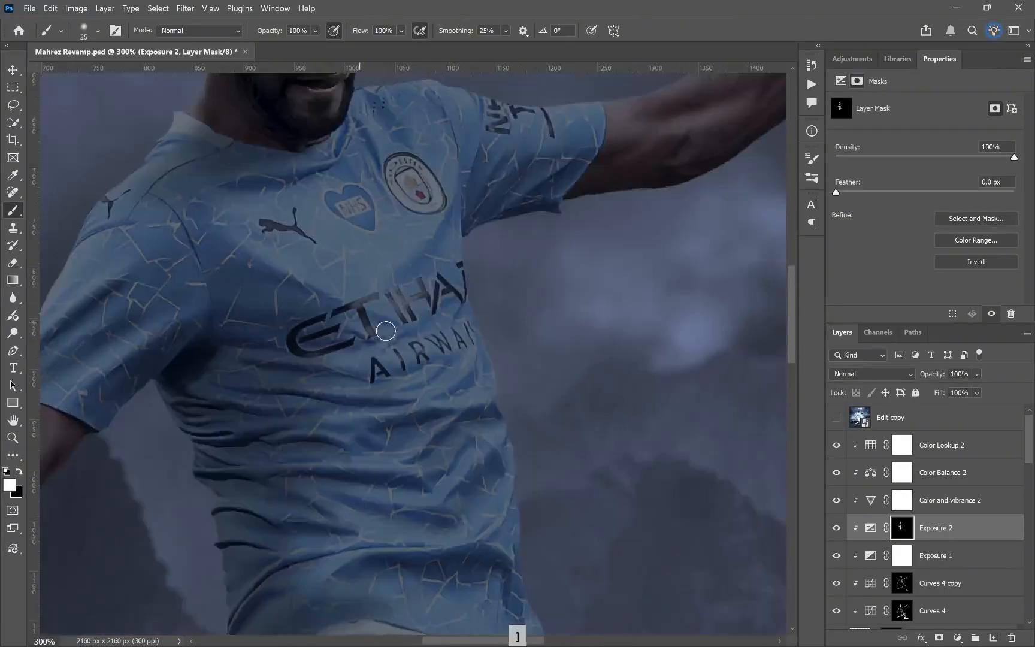
# Step: Shade the outstretched arm and its sleeve on the Exposure 2 mask, alternating white and black with varying brush sizes
pyautogui.hotkey('ctrl', '-')
pyautogui.press('x')
pyautogui.press(']')
pyautogui.press(']')
pyautogui.press(']')
pyautogui.press(']')
pyautogui.press(']')
pyautogui.press(']')
pyautogui.press(']')
pyautogui.press(']')
pyautogui.press(']')
pyautogui.press(']')
pyautogui.press('x')
pyautogui.hotkey('ctrl', '+')
pyautogui.press('[')
pyautogui.press('[')
pyautogui.press('[')
pyautogui.press('[')
pyautogui.press('[')
pyautogui.press('[')
pyautogui.press('[')
pyautogui.press('[')
pyautogui.press('[')
pyautogui.press('[')
pyautogui.press(']')
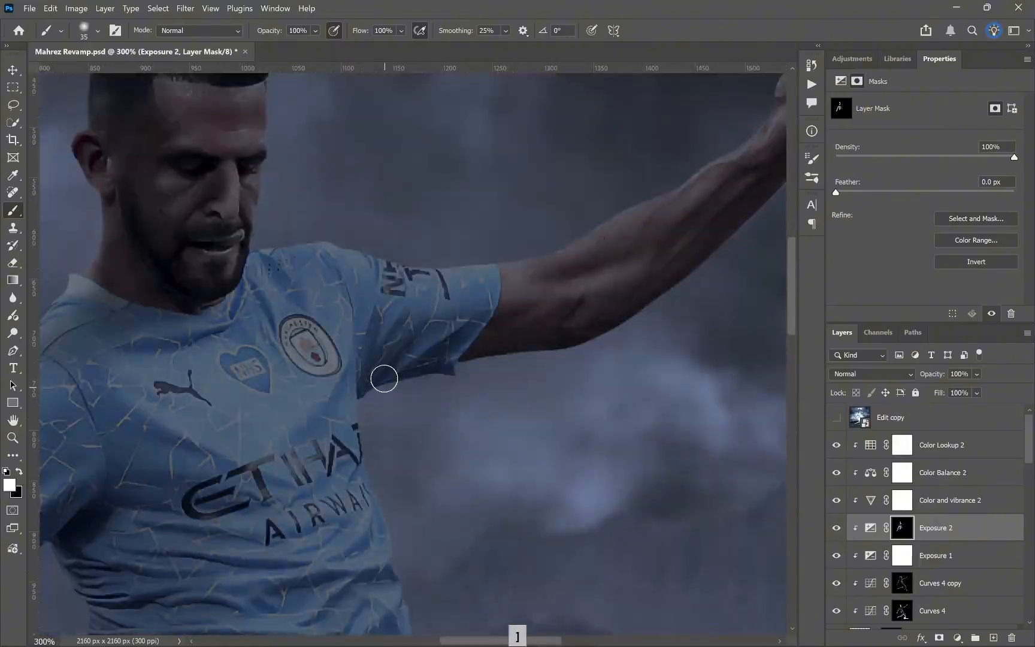
pyautogui.press('x')
pyautogui.press(']')
# Step: Set Exposure 2 to Soft Light blending and paint its mask to shade the shorts, legs and socks
pyautogui.click(872, 374)
pyautogui.click(851, 460)
pyautogui.press('x')
pyautogui.press('[')
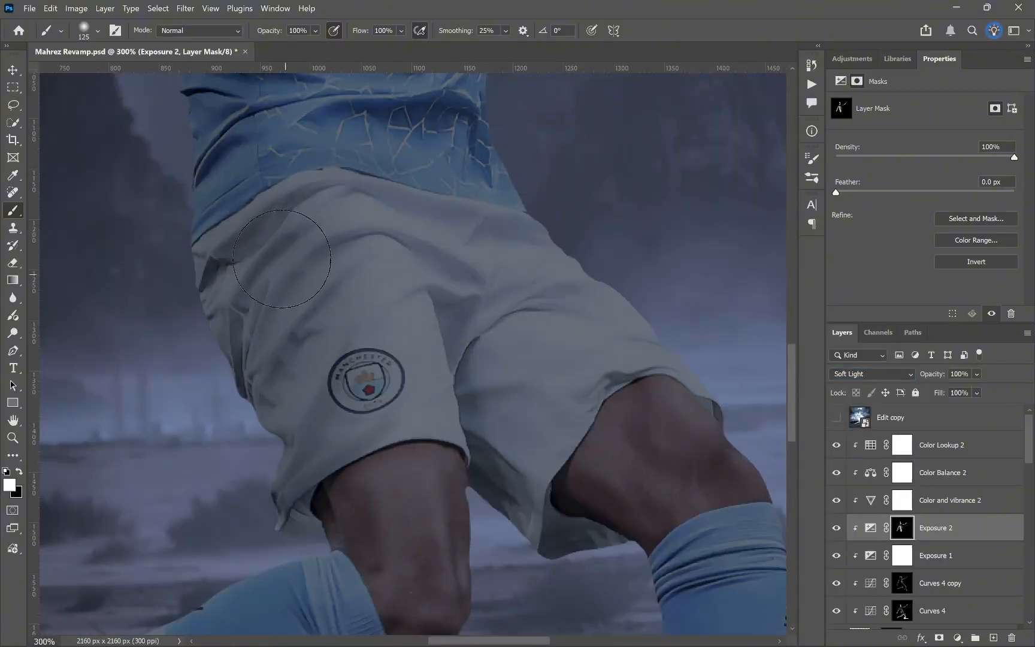
pyautogui.press('[')
pyautogui.press('space')
pyautogui.press(']')
pyautogui.press('x')
pyautogui.press('[')
pyautogui.press('x')
pyautogui.press('[')
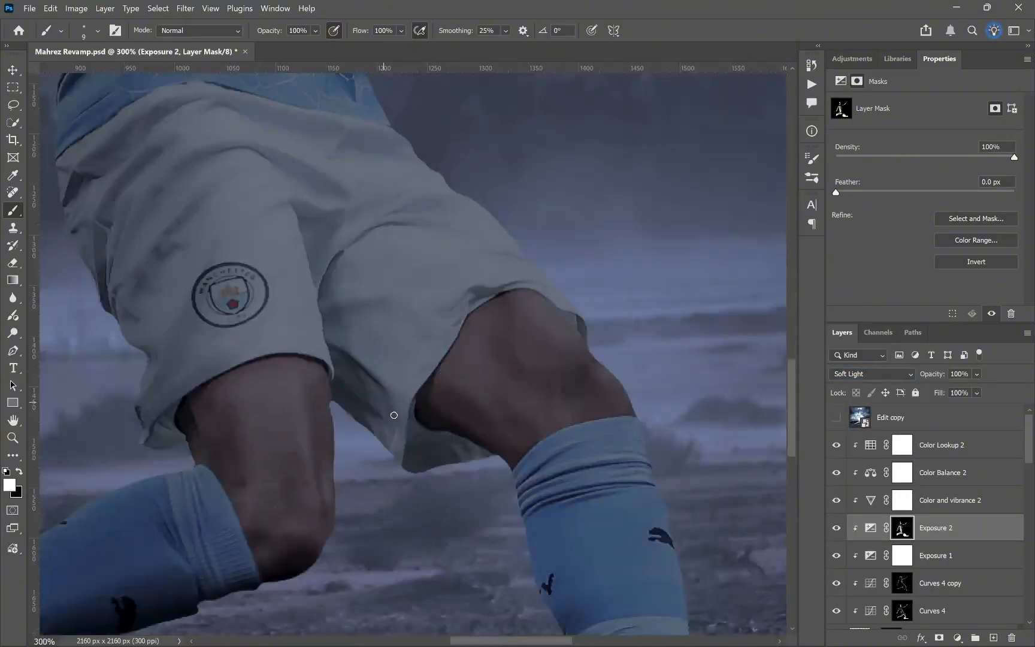
pyautogui.press(']')
pyautogui.press('[')
pyautogui.press(']')
pyautogui.press('x')
# Step: View the whole poster and compare the player with Exposure 2 hidden and shown, checking against the Edit copy reference
pyautogui.press('z')
pyautogui.click(405, 30)
pyautogui.click(835, 528)
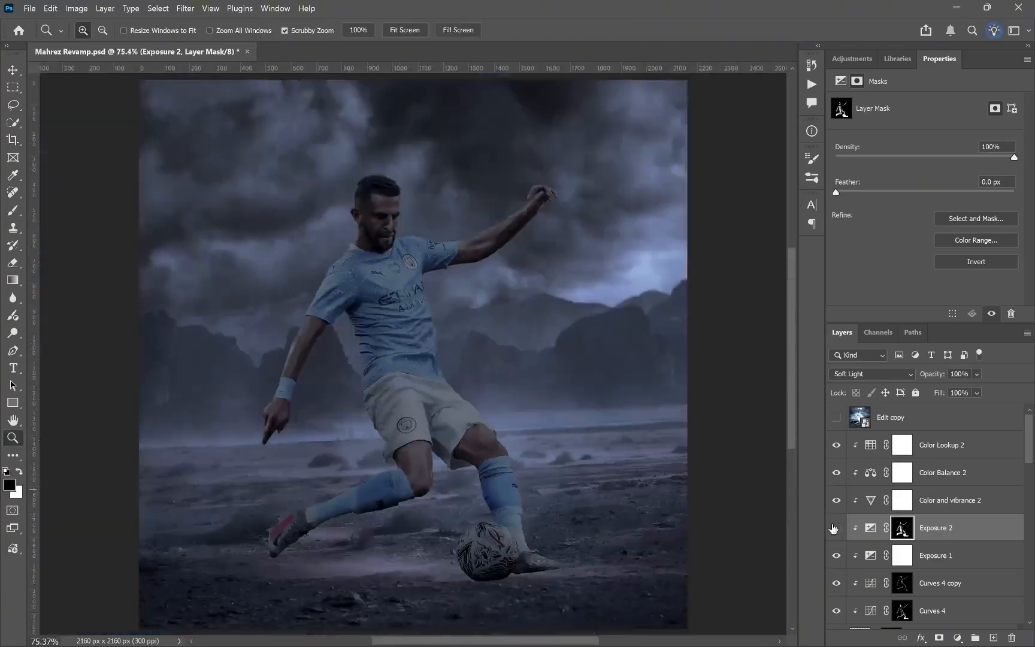
pyautogui.click(834, 528)
pyautogui.click(405, 30)
pyautogui.moveTo(392, 426); pyautogui.dragTo(419, 423)
pyautogui.click(405, 30)
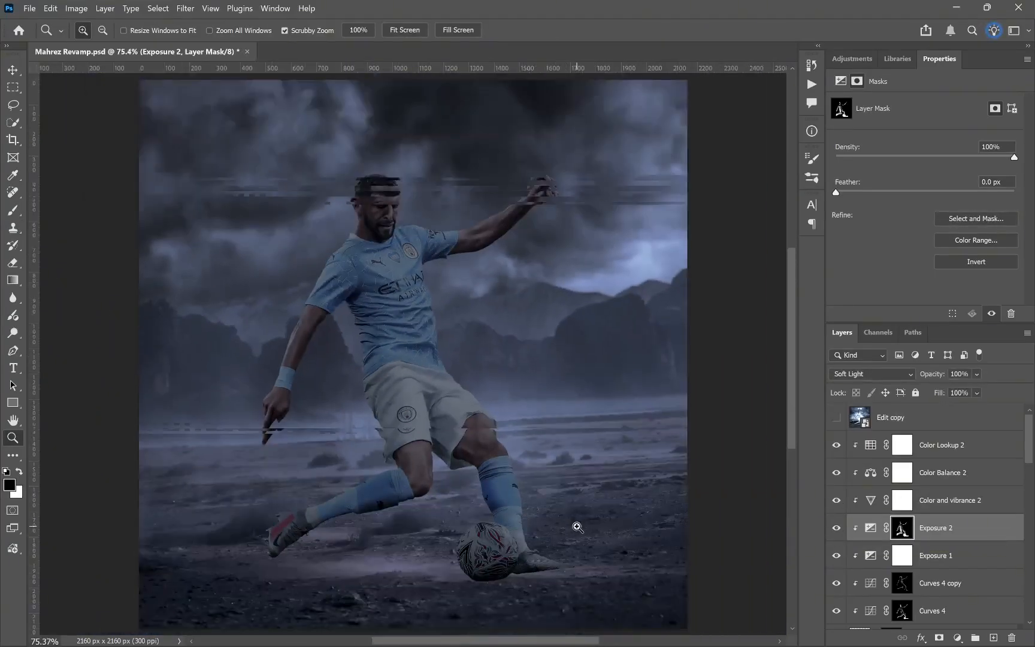
pyautogui.click(465, 450)
pyautogui.click(836, 418)
# Step: Duplicate the player layer, then flip the lower copy vertically, squash it to about 26% height and skew it along the ground
pyautogui.scroll(-3, 943, 540)
pyautogui.click(943, 552)
pyautogui.click(76, 8)
pyautogui.hotkey('ctrl', 't')
pyautogui.moveTo(418, 107); pyautogui.dragTo(302, 607)
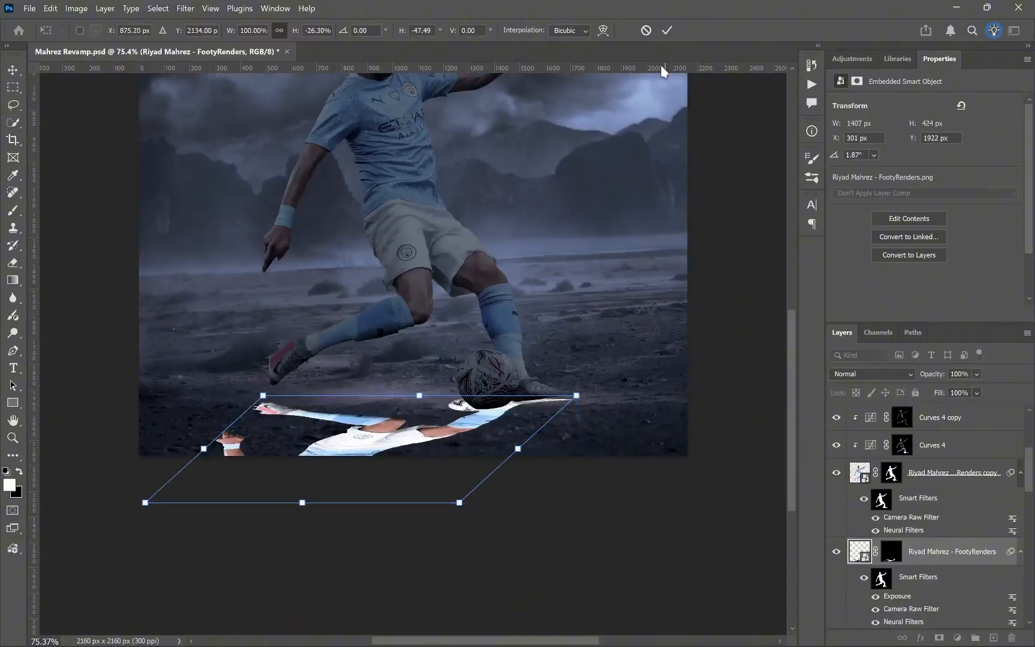
pyautogui.press('Return')
# Step: Turn the flipped player copy into a black silhouette smart object softened with Gaussian Blur as the cast shadow
pyautogui.press('b')
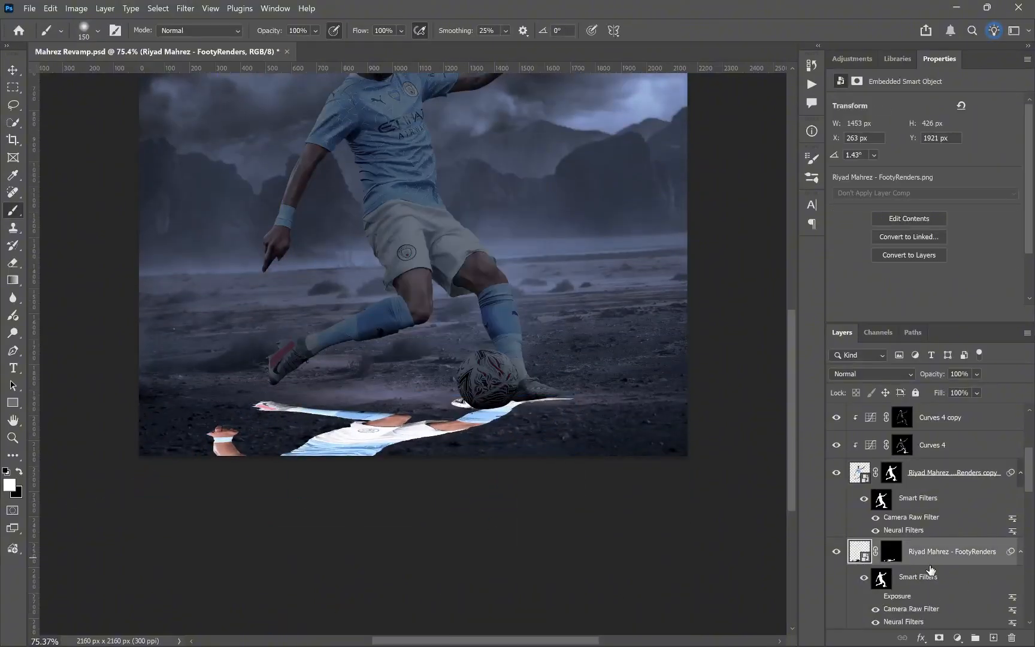
pyautogui.scroll(-3, 930, 570)
pyautogui.click(875, 514)
pyautogui.keyDown('shift'); pyautogui.click(881, 496); pyautogui.keyUp('shift')
pyautogui.press('z')
pyautogui.click(405, 30)
pyautogui.moveTo(522, 528)
pyautogui.mouseDown()
pyautogui.moveTo(478, 509)
pyautogui.moveTo(541, 477)
pyautogui.mouseUp()
pyautogui.rightClick(921, 468)
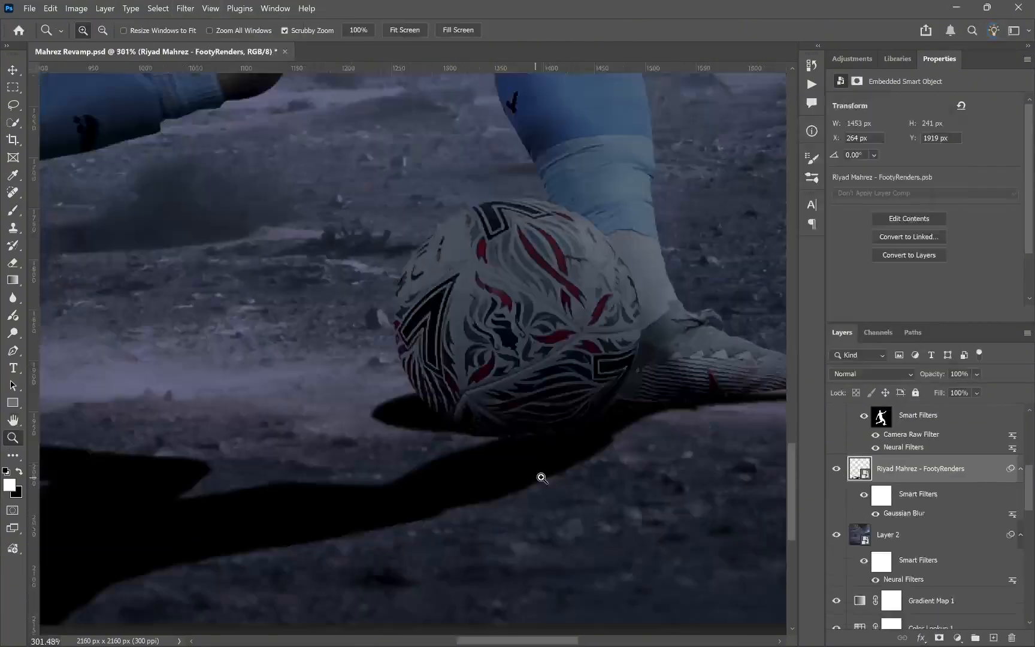
# Step: Fit the shadow to the boot and ball, set it to Soft Light as the smart object "shadow", and apply Gaussian Blur
pyautogui.hotkey('ctrl', 't')
pyautogui.press('Return')
pyautogui.press('b')
pyautogui.press('[')
pyautogui.click(939, 638)
pyautogui.press(']')
pyautogui.press('z')
pyautogui.click(185, 9)
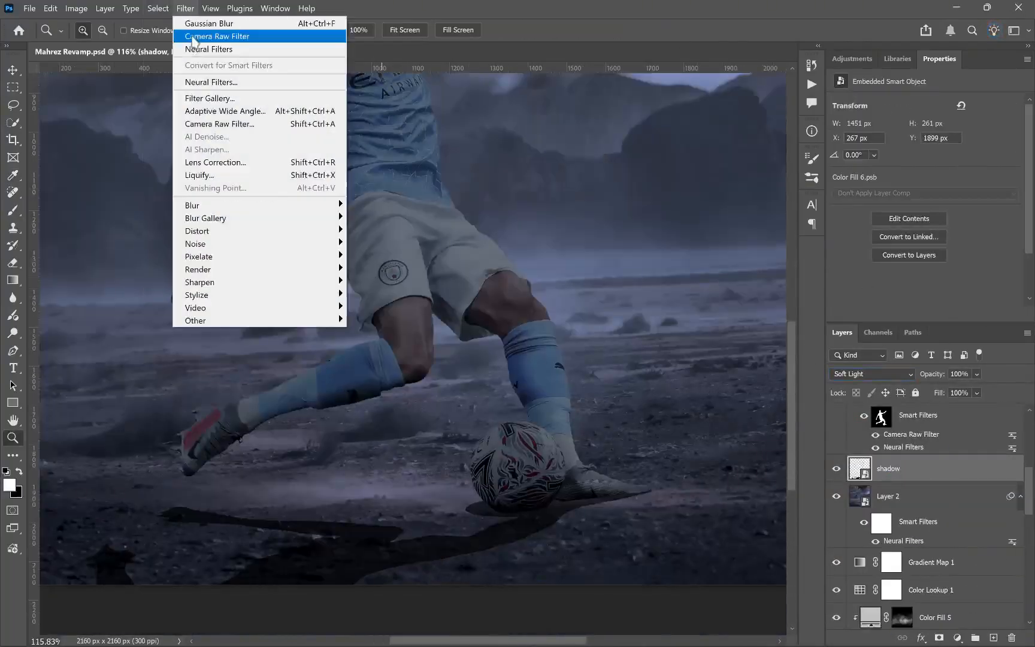
pyautogui.click(209, 23)
# Step: Add a black Color Fill layer above the shadow layer and invert its mask
pyautogui.moveTo(359, 513); pyautogui.dragTo(395, 513)
pyautogui.scroll(5, 883, 520)
pyautogui.moveTo(548, 458)
pyautogui.mouseDown()
pyautogui.moveTo(504, 459)
pyautogui.moveTo(605, 460)
pyautogui.mouseUp()
pyautogui.click(993, 638)
pyautogui.hotkey('ctrl', 'z')
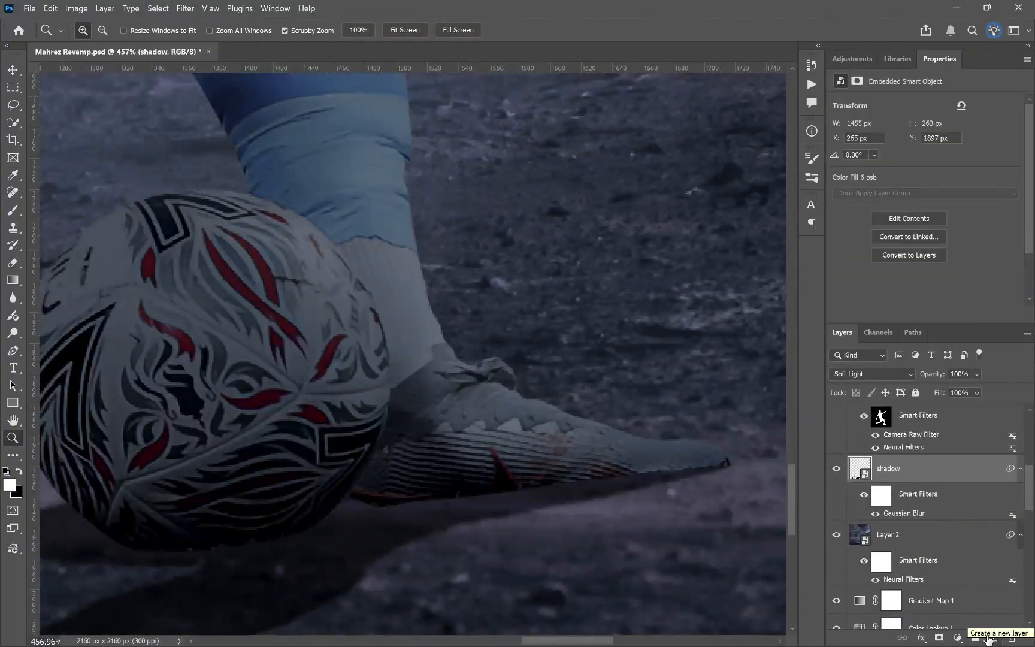
pyautogui.click(958, 638)
pyautogui.hotkey('ctrl', 'i')
# Step: Flatten the brush tip at a 7° angle with 10% flow and paint contact shadows beneath the ball and planted boot
pyautogui.press('b')
pyautogui.click(812, 159)
pyautogui.moveTo(792, 355); pyautogui.dragTo(670, 355)
pyautogui.moveTo(768, 289); pyautogui.dragTo(767, 300)
pyautogui.click(812, 159)
pyautogui.moveTo(395, 502); pyautogui.dragTo(570, 506)
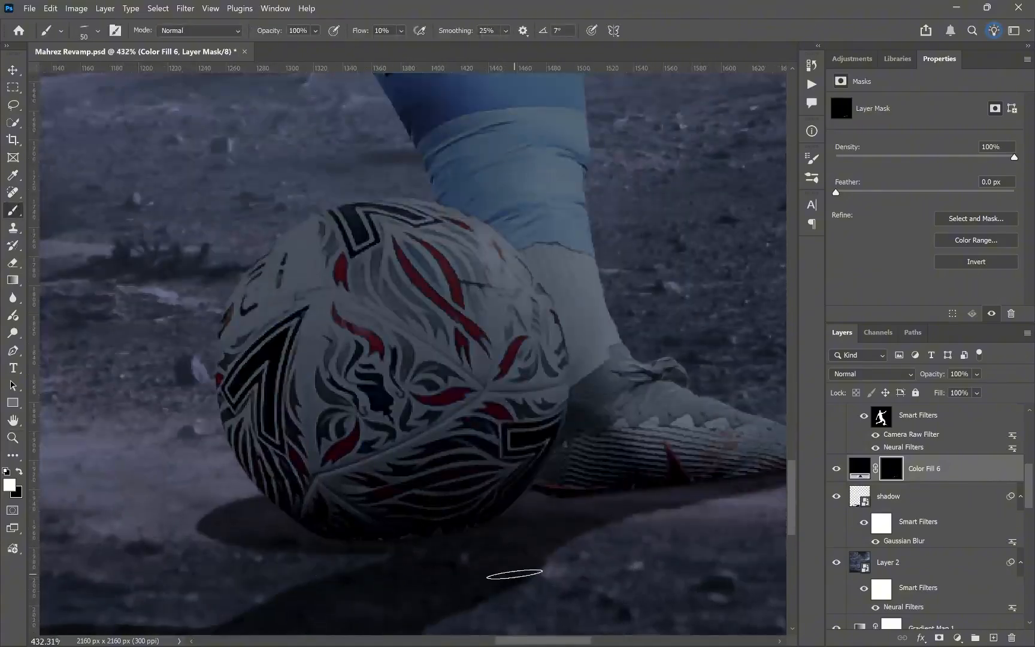
pyautogui.moveTo(515, 574)
pyautogui.mouseDown()
pyautogui.moveTo(291, 499)
pyautogui.moveTo(270, 516)
pyautogui.mouseUp()
# Step: Lasso a small patch of the player cutout and create a Generative Fill layer clipped above Color Lookup 2
pyautogui.scroll(10, 923, 479)
pyautogui.click(941, 442)
pyautogui.press('l')
pyautogui.click(993, 638)
pyautogui.hotkey('ctrl', 'alt', 'g')
pyautogui.press('z')
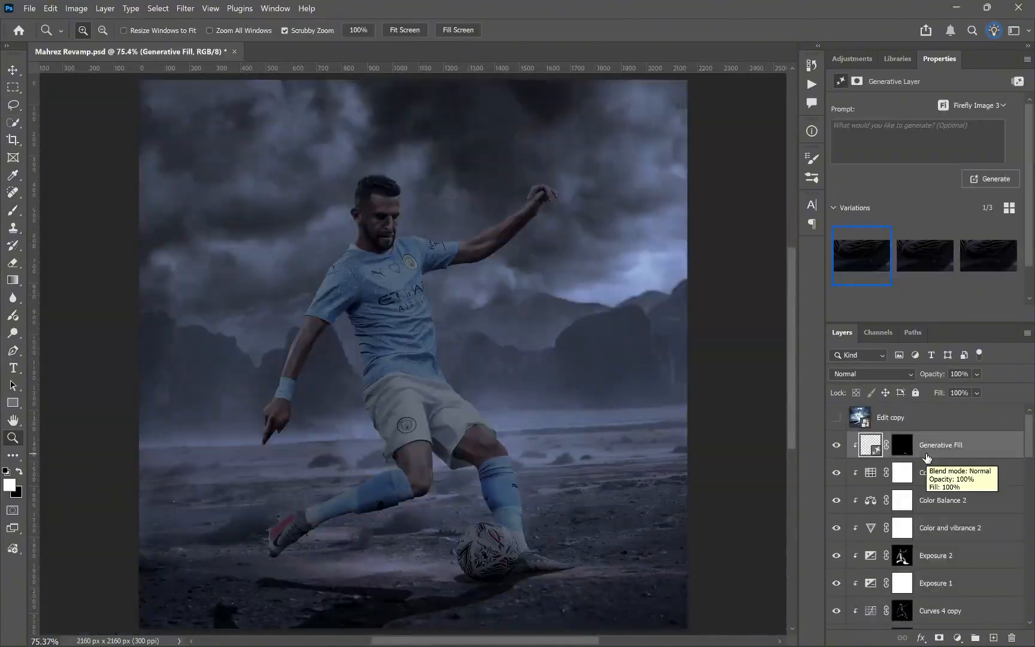
# Step: Add an unclipped Gradient Map adjustment above the player's adjustment stack
pyautogui.click(957, 638)
pyautogui.click(943, 507)
pyautogui.click(942, 472)
# Step: Clip a colorized Hue/Saturation adjustment above Generative Fill with hue 211, saturation 33 and lightness +48, and invert its mask
pyautogui.click(958, 638)
pyautogui.click(837, 232)
pyautogui.moveTo(925, 220); pyautogui.dragTo(970, 220)
pyautogui.hotkey('ctrl', 'i')
# Step: Duplicate the Hue/Saturation layer as an unclipped copy and paint a pale blue rim light around the player's hair
pyautogui.moveTo(384, 170); pyautogui.dragTo(456, 180)
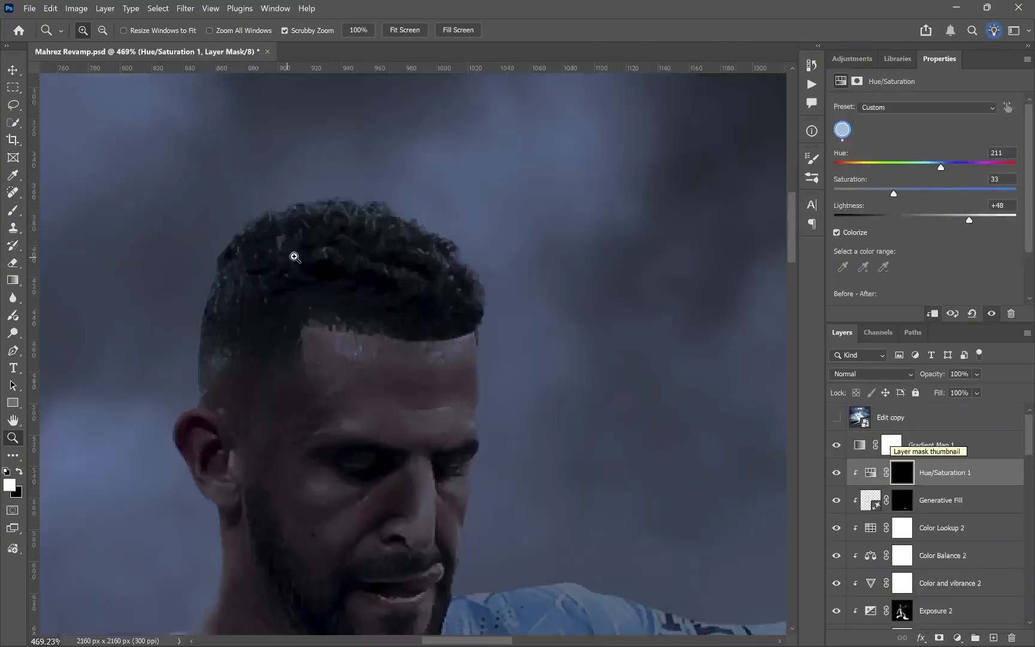
pyautogui.hotkey('ctrl', 'j')
pyautogui.hotkey('ctrl', '+')
pyautogui.hotkey('ctrl', '+')
pyautogui.press('b')
pyautogui.hotkey('ctrl', '+')
pyautogui.hotkey('ctrl', '+')
pyautogui.moveTo(575, 384); pyautogui.dragTo(220, 231)
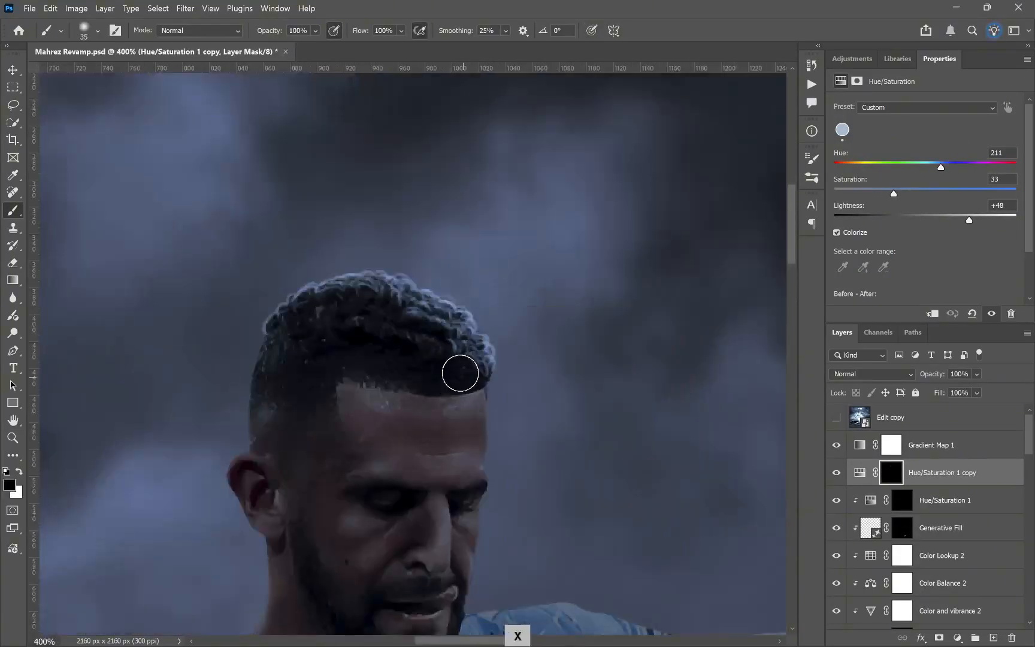
# Step: Paint blue highlights on the Hue/Saturation 1 mask along the forehead, nose and lit side of the face
pyautogui.click(902, 500)
pyautogui.click(592, 30)
pyautogui.press('x')
pyautogui.hotkey('ctrl', '+')
pyautogui.press('[')
pyautogui.press('[')
pyautogui.press('[')
pyautogui.press(']')
pyautogui.moveTo(462, 252); pyautogui.dragTo(462, 360)
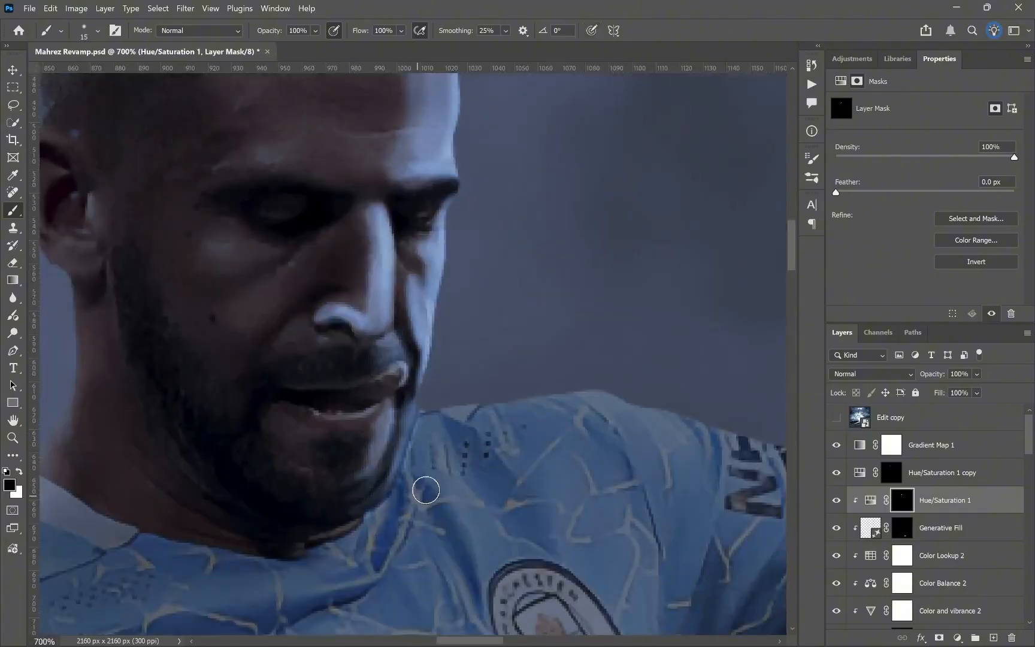
# Step: Refine the Hue/Saturation 1 mask around the cheek, ear and beard, alternating white and black to soften the face highlights
pyautogui.press('x')
pyautogui.moveTo(157, 258); pyautogui.dragTo(213, 327)
pyautogui.press('x')
pyautogui.hotkey('ctrl', '-')
pyautogui.hotkey('ctrl', '-')
pyautogui.hotkey('ctrl', '-')
pyautogui.hotkey('ctrl', '-')
pyautogui.hotkey('ctrl', '+')
pyautogui.hotkey('ctrl', '+')
pyautogui.press(']')
pyautogui.press(']')
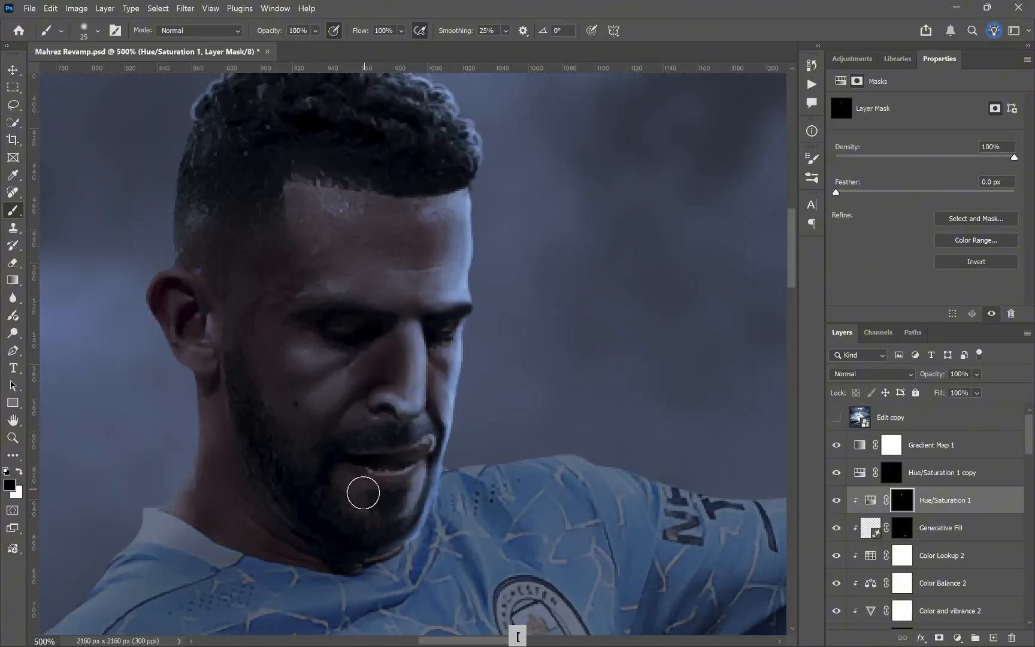
pyautogui.press('[')
# Step: Paint blue highlights on the Hue/Saturation 1 mask along the upper edge and muscles of the raised forearm
pyautogui.click(592, 31)
pyautogui.press('x')
pyautogui.hotkey('ctrl', '-')
pyautogui.hotkey('ctrl', '-')
pyautogui.hotkey('ctrl', '-')
pyautogui.hotkey('ctrl', '-')
pyautogui.hotkey('ctrl', '-')
pyautogui.hotkey('ctrl', '+')
pyautogui.hotkey('ctrl', '+')
pyautogui.hotkey('ctrl', '+')
pyautogui.hotkey('ctrl', '+')
pyautogui.hotkey('ctrl', '+')
pyautogui.press(']')
pyautogui.press(']')
pyautogui.moveTo(395, 519); pyautogui.dragTo(309, 539)
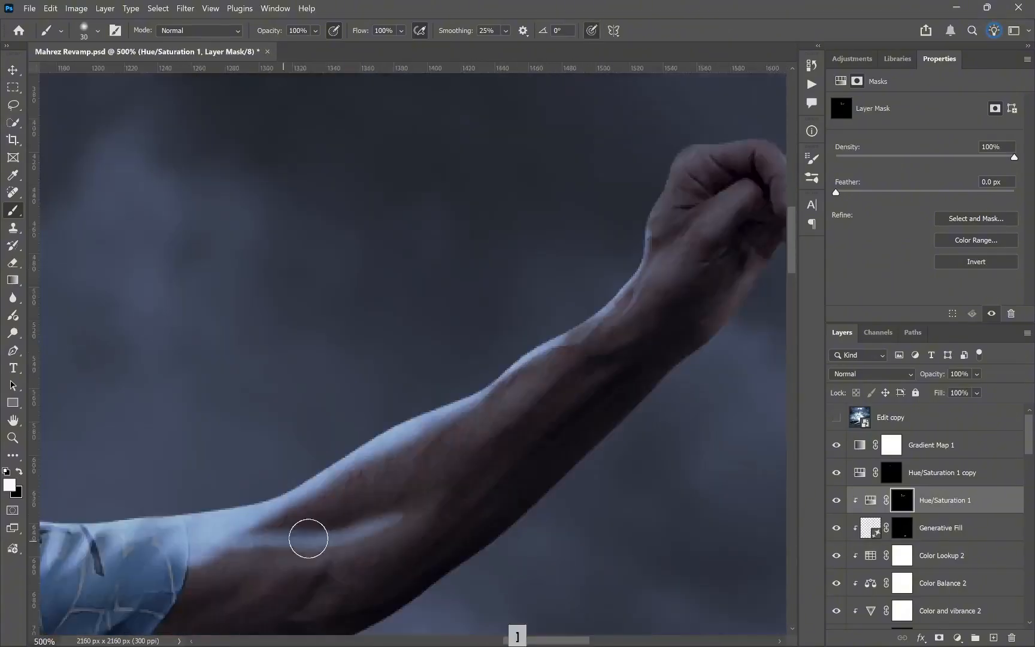
pyautogui.moveTo(689, 288); pyautogui.dragTo(359, 395)
# Step: Refine the raised arm's highlights with a smaller white brush and soften them with a larger black one
pyautogui.press('[')
pyautogui.press('[')
pyautogui.press('[')
pyautogui.moveTo(458, 297); pyautogui.dragTo(492, 369)
pyautogui.press(']')
pyautogui.press(']')
pyautogui.press(']')
pyautogui.press('x')
pyautogui.hotkey('ctrl', '-')
pyautogui.press('[')
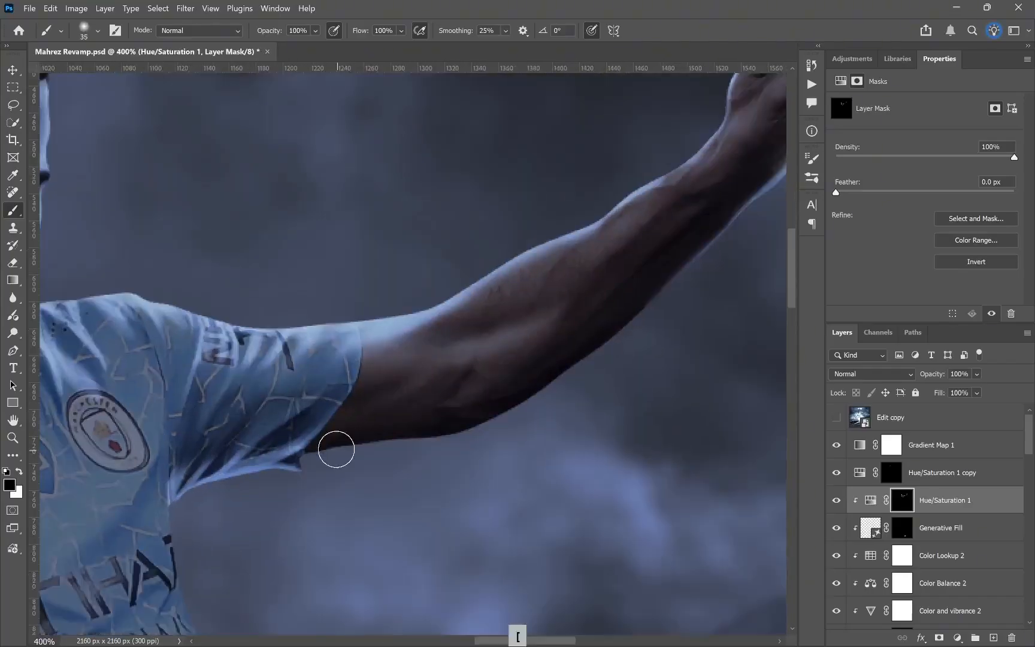
# Step: Paint a thin blue rim light along the underside of the raised arm and blend the sleeve highlights
pyautogui.press('x')
pyautogui.press('x')
pyautogui.moveTo(336, 449); pyautogui.dragTo(575, 231)
pyautogui.moveTo(150, 479); pyautogui.dragTo(310, 415)
pyautogui.press('x')
pyautogui.click(592, 31)
pyautogui.press('x')
# Step: Paint blue highlights on the Hue/Saturation 1 mask along the jersey's lit side and its fabric folds
pyautogui.hotkey('ctrl', '-')
pyautogui.press(']')
pyautogui.press(']')
pyautogui.press(']')
pyautogui.press(']')
pyautogui.press(']')
pyautogui.press(']')
pyautogui.press(']')
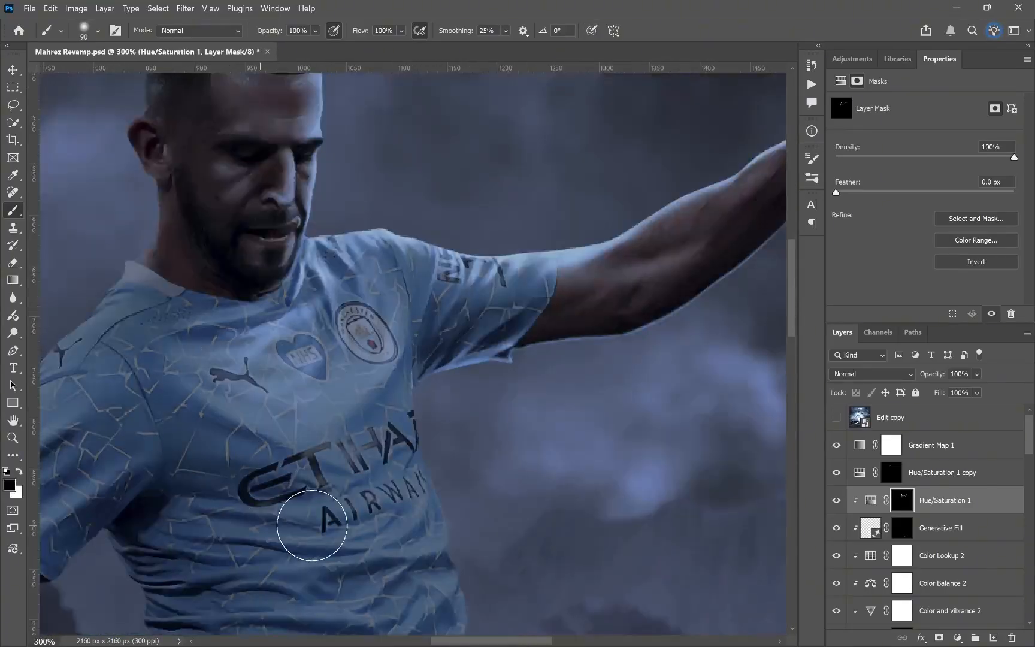
pyautogui.press('x')
pyautogui.click(592, 31)
pyautogui.hotkey('ctrl', '+')
pyautogui.hotkey('ctrl', '+')
pyautogui.press('[')
pyautogui.press('[')
pyautogui.press('[')
pyautogui.press('[')
pyautogui.press('[')
pyautogui.press('[')
pyautogui.press('[')
pyautogui.press('[')
pyautogui.press('[')
pyautogui.moveTo(356, 479); pyautogui.dragTo(520, 264)
pyautogui.moveTo(365, 317); pyautogui.dragTo(296, 342)
# Step: Extend the jersey highlights toward the waist and soften their inner edges with a larger black brush
pyautogui.hotkey('ctrl', '-')
pyautogui.moveTo(500, 151)
pyautogui.mouseDown()
pyautogui.moveTo(460, 427)
pyautogui.moveTo(460, 180)
pyautogui.mouseUp()
pyautogui.press(']')
pyautogui.press(']')
pyautogui.press(']')
pyautogui.press(']')
pyautogui.press(']')
pyautogui.press(']')
pyautogui.press(']')
pyautogui.press(']')
pyautogui.press('x')
pyautogui.moveTo(255, 365); pyautogui.dragTo(348, 360)
pyautogui.moveTo(587, 488)
pyautogui.mouseDown()
pyautogui.moveTo(339, 344)
pyautogui.moveTo(321, 280)
pyautogui.mouseUp()
# Step: Paint blue highlights along the folds and lit outer edge of the shorts over the hip and thigh
pyautogui.press('x')
pyautogui.press('[')
pyautogui.press('[')
pyautogui.press('[')
pyautogui.press('[')
pyautogui.press('[')
pyautogui.press('[')
pyautogui.press('[')
pyautogui.press('[')
pyautogui.press('[')
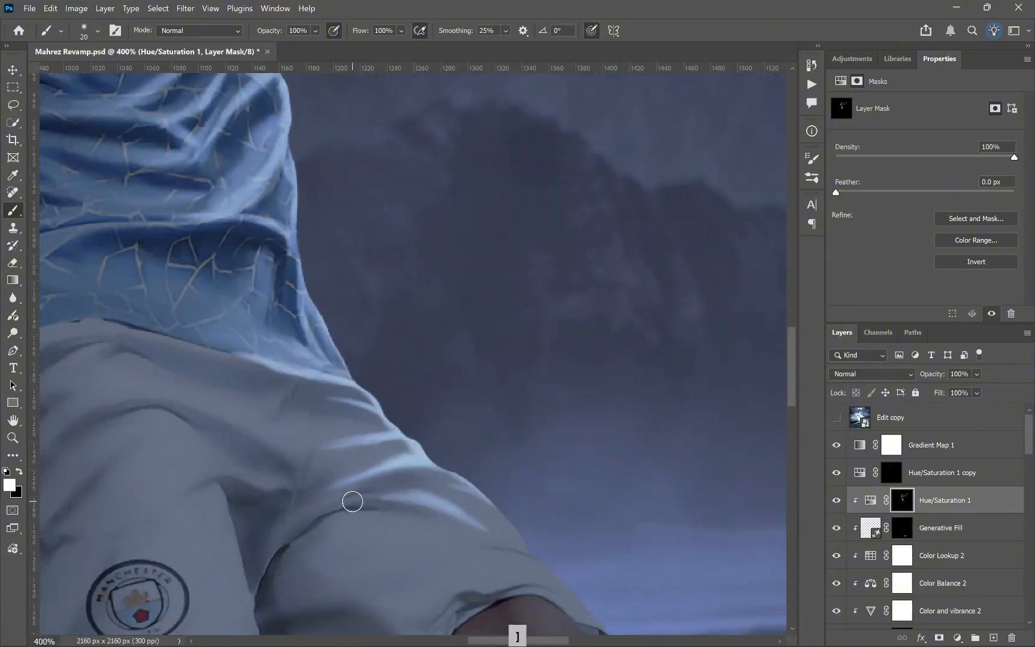
pyautogui.moveTo(456, 437)
pyautogui.mouseDown()
pyautogui.moveTo(377, 386)
pyautogui.moveTo(267, 367)
pyautogui.mouseUp()
pyautogui.press('x')
pyautogui.hotkey('ctrl', '-')
pyautogui.hotkey('ctrl', '-')
pyautogui.hotkey('ctrl', '+')
pyautogui.press('[')
pyautogui.press('[')
pyautogui.press('[')
pyautogui.press('[')
pyautogui.press('[')
pyautogui.press('[')
pyautogui.press('[')
pyautogui.press('x')
pyautogui.hotkey('ctrl', '+')
pyautogui.hotkey('ctrl', '+')
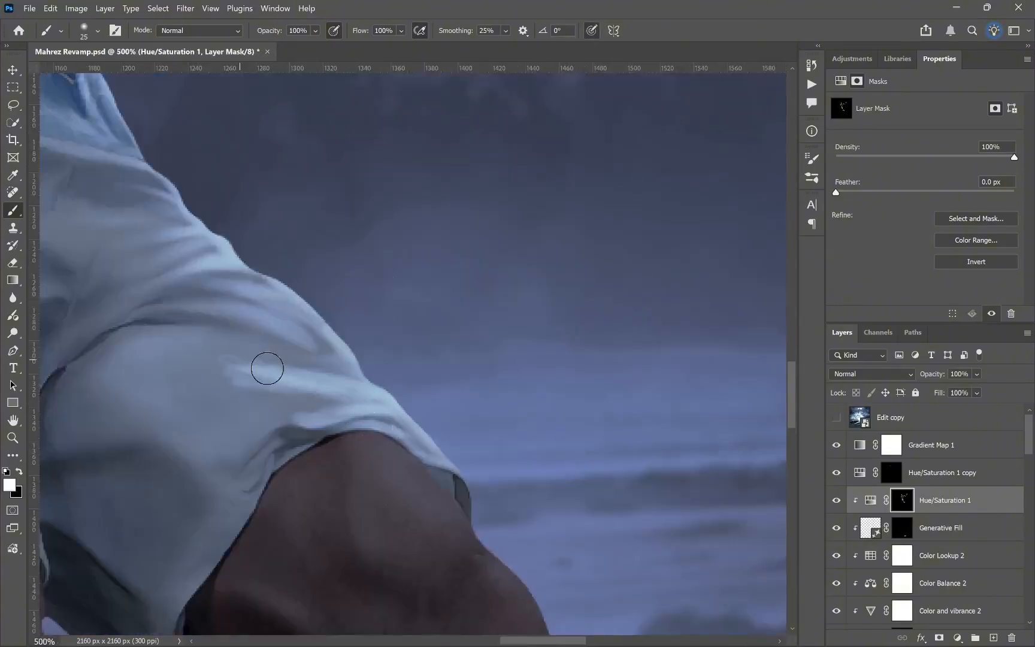
# Step: Soften the highlights on the shorts with black on the Hue/Saturation 1 mask and save the document
pyautogui.hotkey('ctrl', '-')
pyautogui.hotkey('ctrl', '-')
pyautogui.press('x')
pyautogui.click(592, 30)
pyautogui.press(']')
pyautogui.press(']')
pyautogui.press(']')
pyautogui.press(']')
pyautogui.press(']')
pyautogui.press(']')
pyautogui.press(']')
pyautogui.moveTo(473, 485); pyautogui.dragTo(335, 258)
pyautogui.press('[')
pyautogui.press('[')
pyautogui.press('[')
pyautogui.press('[')
pyautogui.moveTo(443, 234); pyautogui.dragTo(543, 229)
pyautogui.hotkey('ctrl', 's')
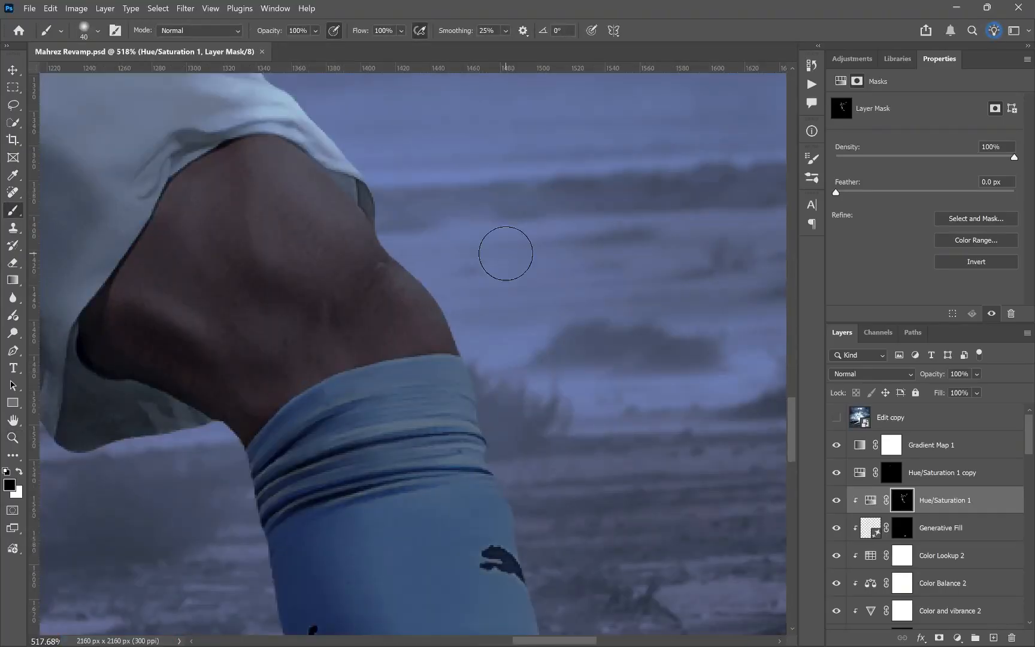
# Step: Paint blue highlights along the bent knee's lit edge and the folds at the top of the sock
pyautogui.press('x')
pyautogui.click(592, 31)
pyautogui.press('[')
pyautogui.press('[')
pyautogui.press('[')
pyautogui.press('[')
pyautogui.moveTo(419, 239); pyautogui.dragTo(471, 359)
pyautogui.moveTo(428, 359); pyautogui.dragTo(345, 273)
pyautogui.moveTo(286, 334); pyautogui.dragTo(443, 431)
pyautogui.hotkey('ctrl', '-')
pyautogui.moveTo(509, 473); pyautogui.dragTo(469, 302)
# Step: Refine the highlights between the sock folds and paint a blue rim light down the lit side of the shin
pyautogui.click(592, 30)
pyautogui.press('[')
pyautogui.press('[')
pyautogui.press('[')
pyautogui.press('[')
pyautogui.press('[')
pyautogui.press('[')
pyautogui.press('[')
pyautogui.press('[')
pyautogui.press('[')
pyautogui.press('[')
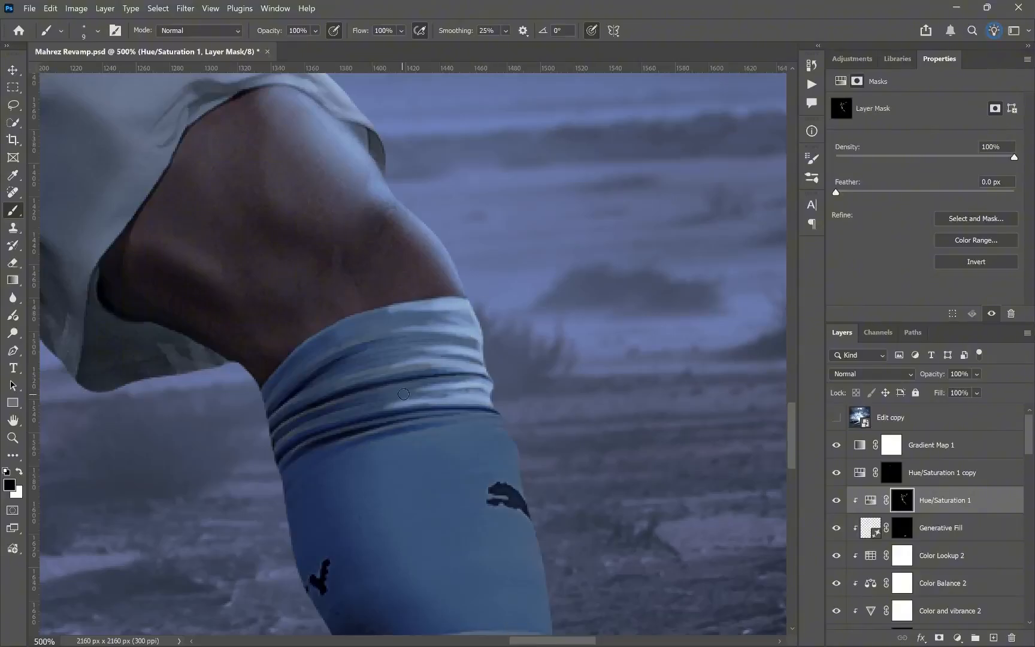
pyautogui.press('x')
pyautogui.moveTo(503, 539); pyautogui.dragTo(431, 265)
pyautogui.moveTo(420, 174)
pyautogui.mouseDown()
pyautogui.moveTo(471, 510)
pyautogui.moveTo(428, 294)
pyautogui.mouseUp()
pyautogui.moveTo(497, 462); pyautogui.dragTo(719, 536)
pyautogui.press('x')
pyautogui.moveTo(360, 138); pyautogui.dragTo(421, 572)
pyautogui.moveTo(414, 263); pyautogui.dragTo(373, 304)
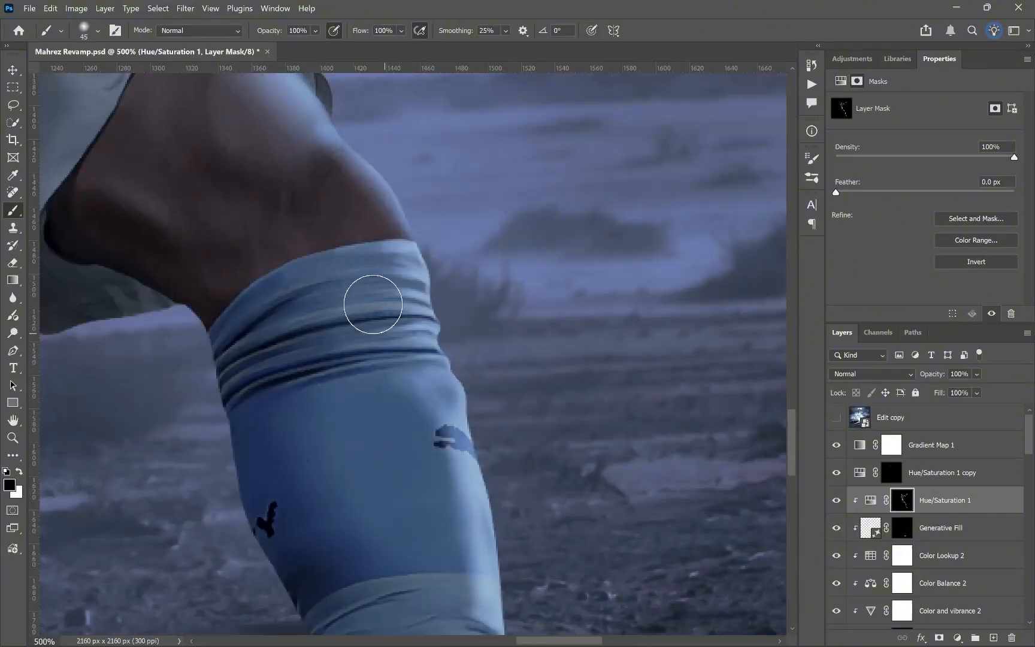
# Step: Blend the rim light down the lower sock on the Hue/Saturation 1 mask and save the document
pyautogui.click(592, 31)
pyautogui.hotkey('ctrl', '-')
pyautogui.moveTo(352, 526)
pyautogui.mouseDown()
pyautogui.moveTo(338, 191)
pyautogui.moveTo(450, 416)
pyautogui.moveTo(453, 457)
pyautogui.mouseUp()
pyautogui.hotkey('ctrl', '-')
pyautogui.press('x')
pyautogui.press(']')
pyautogui.press(']')
pyautogui.press(']')
pyautogui.press(']')
pyautogui.hotkey('ctrl', '-')
pyautogui.hotkey('ctrl', '-')
pyautogui.hotkey('ctrl', '-')
pyautogui.hotkey('ctrl', '-')
pyautogui.hotkey('ctrl', '-')
pyautogui.hotkey('ctrl', '+')
pyautogui.hotkey('ctrl', '+')
pyautogui.hotkey('ctrl', '+')
pyautogui.hotkey('ctrl', '+')
pyautogui.hotkey('ctrl', '+')
pyautogui.hotkey('ctrl', 's')
# Step: Paint blue highlights along the hem and inner edge of the shorts leg with the club badge, and soften them
pyautogui.hotkey('ctrl', '+')
pyautogui.press('x')
pyautogui.press('[')
pyautogui.press('[')
pyautogui.press('[')
pyautogui.press('[')
pyautogui.press('[')
pyautogui.press('[')
pyautogui.press('[')
pyautogui.press('[')
pyautogui.press('[')
pyautogui.press('[')
pyautogui.press('[')
pyautogui.press('[')
pyautogui.press('[')
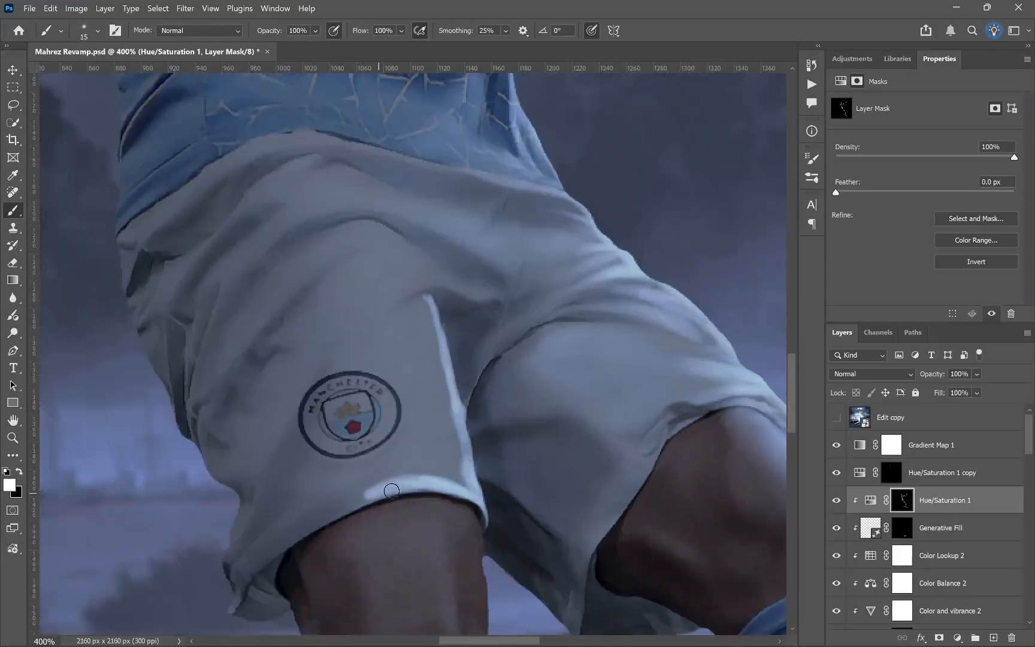
pyautogui.moveTo(339, 377)
pyautogui.mouseDown()
pyautogui.moveTo(277, 203)
pyautogui.moveTo(405, 294)
pyautogui.mouseUp()
pyautogui.hotkey('ctrl', '-')
pyautogui.hotkey('ctrl', '+')
pyautogui.press('x')
pyautogui.press(']')
pyautogui.press(']')
pyautogui.press(']')
pyautogui.press(']')
pyautogui.press(']')
pyautogui.press(']')
pyautogui.press(']')
pyautogui.moveTo(367, 353); pyautogui.dragTo(420, 384)
# Step: Examine the painted rim light across the shorts and the whole player against the background
pyautogui.hotkey('ctrl', '-')
pyautogui.hotkey('ctrl', '-')
pyautogui.hotkey('ctrl', '-')
pyautogui.hotkey('ctrl', '+')
pyautogui.hotkey('ctrl', '+')
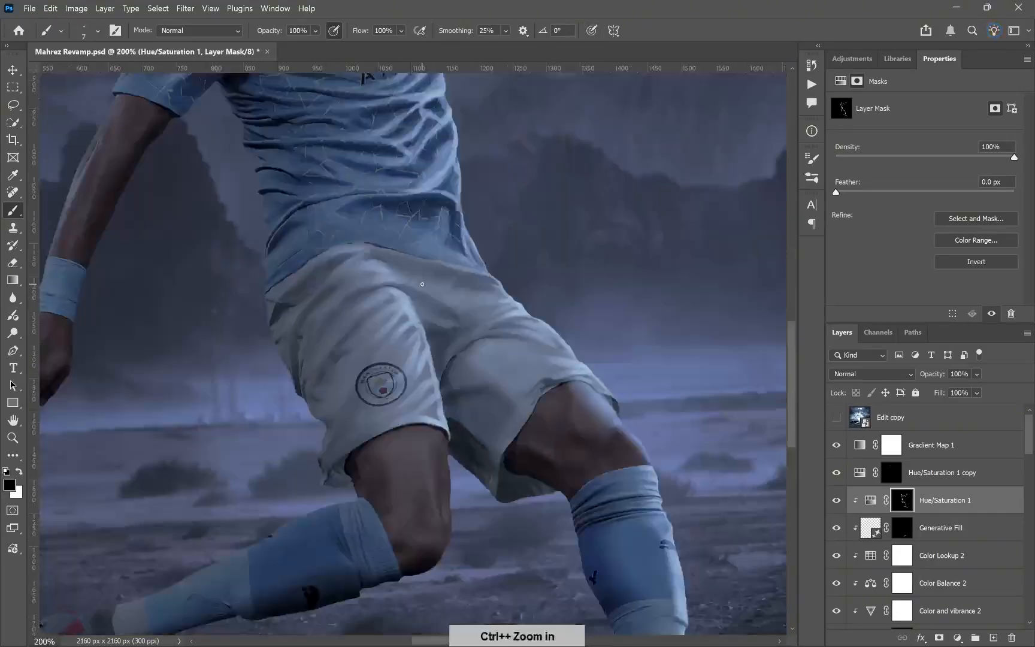
pyautogui.press('x')
pyautogui.press('[')
pyautogui.press('[')
pyautogui.press('[')
pyautogui.press('[')
pyautogui.press('[')
pyautogui.press('[')
pyautogui.press('[')
pyautogui.press('[')
pyautogui.press('[')
pyautogui.press('[')
pyautogui.hotkey('ctrl', '-')
pyautogui.hotkey('ctrl', '-')
pyautogui.hotkey('ctrl', '-')
pyautogui.hotkey('ctrl', '-')
pyautogui.hotkey('ctrl', '+')
pyautogui.press('z')
pyautogui.rightClick(458, 338)
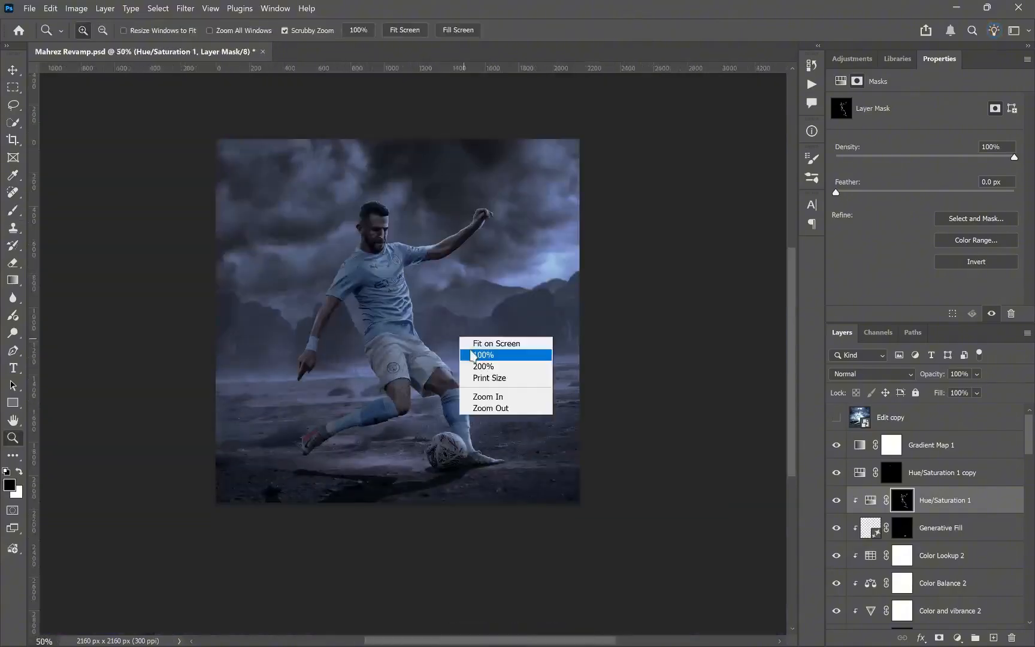
# Step: Refine the Hue/Saturation 1 mask along the jersey's folds and lit side, alternating black and white
pyautogui.click(902, 556)
pyautogui.press(']')
pyautogui.scroll(3, 929, 500)
pyautogui.click(903, 501)
pyautogui.scroll(-2, 420, 408)
pyautogui.press(']')
pyautogui.press(']')
pyautogui.press(']')
pyautogui.press(']')
pyautogui.press(']')
pyautogui.press(']')
pyautogui.press(']')
pyautogui.press(']')
pyautogui.press(']')
pyautogui.press('x')
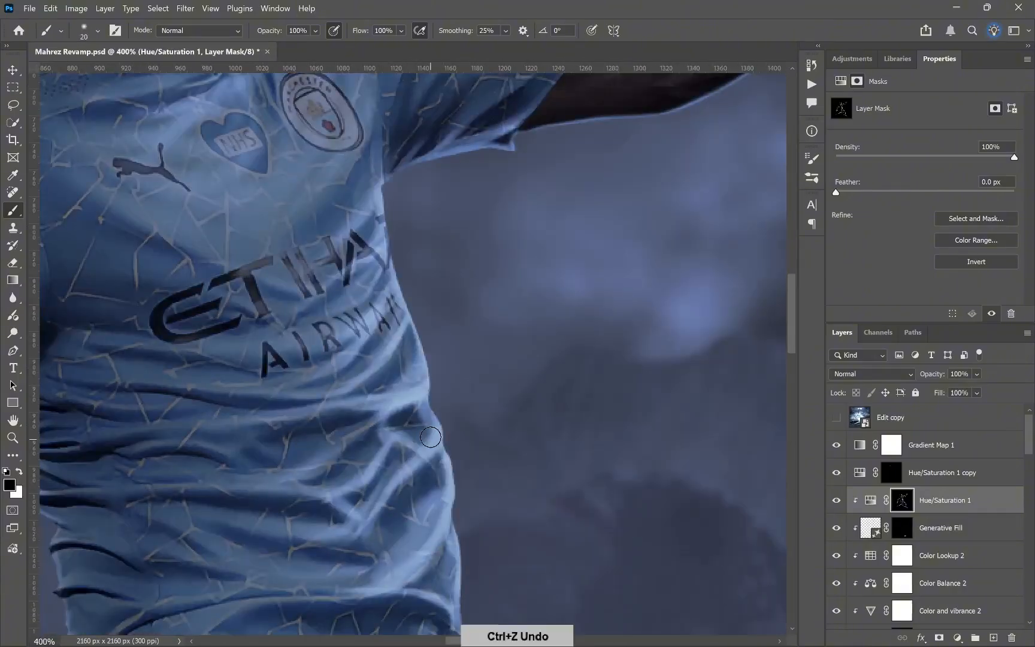
pyautogui.press('x')
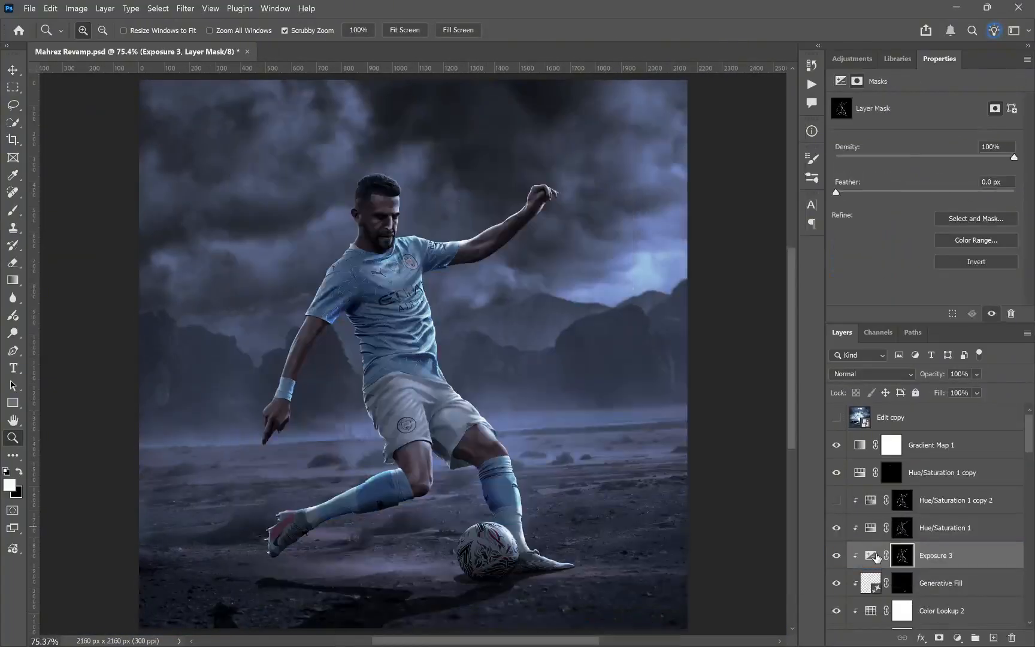
# Step: Open the Exposure 3 adjustment, and compare the player with and without the highlight layers
pyautogui.click(872, 555)
pyautogui.click(812, 64)
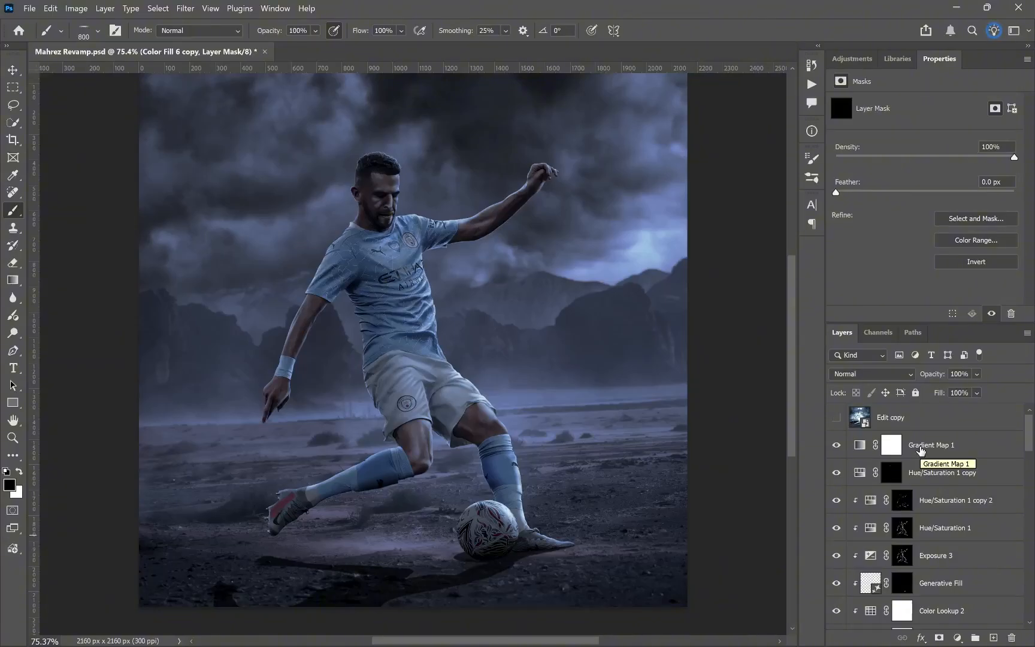
pyautogui.click(837, 474)
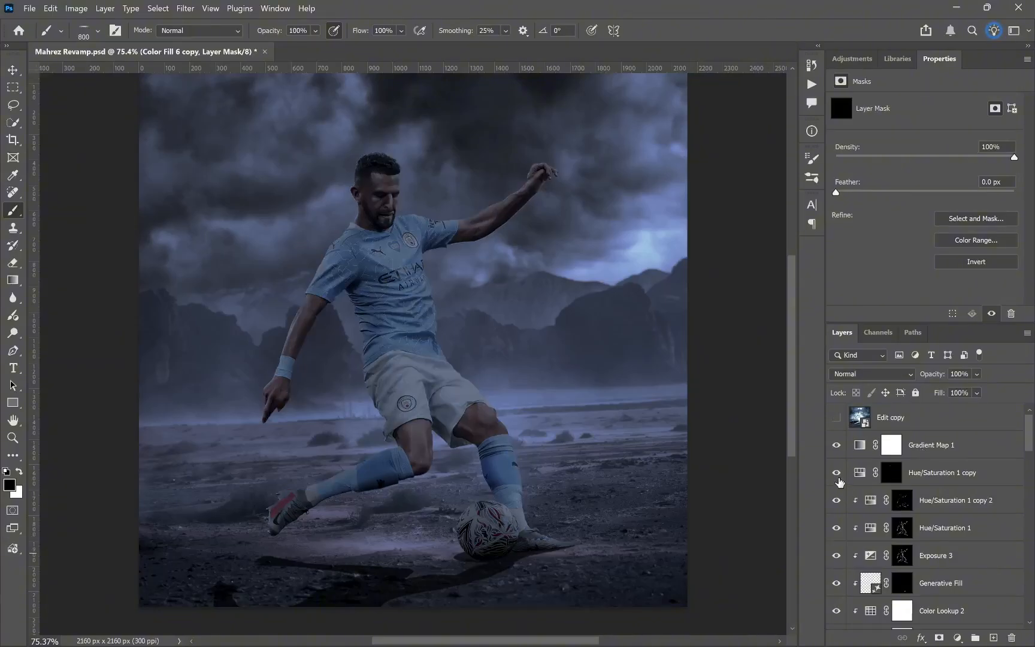
pyautogui.click(838, 475)
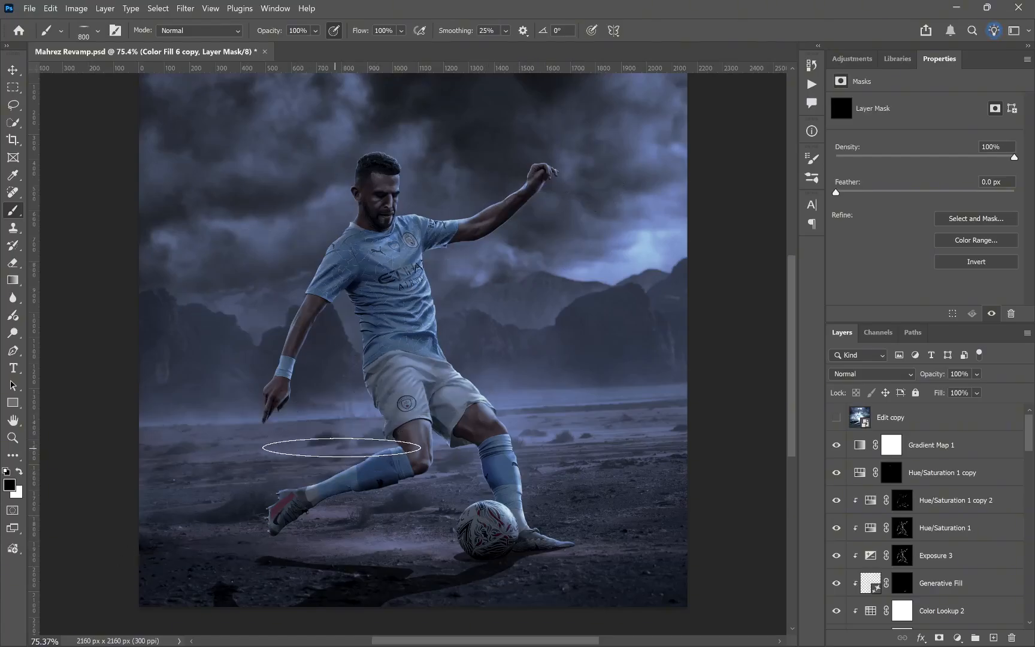
# Step: Compare the new composite with the original poster by showing and hiding the Edit copy layer
pyautogui.press('z')
pyautogui.click(837, 418)
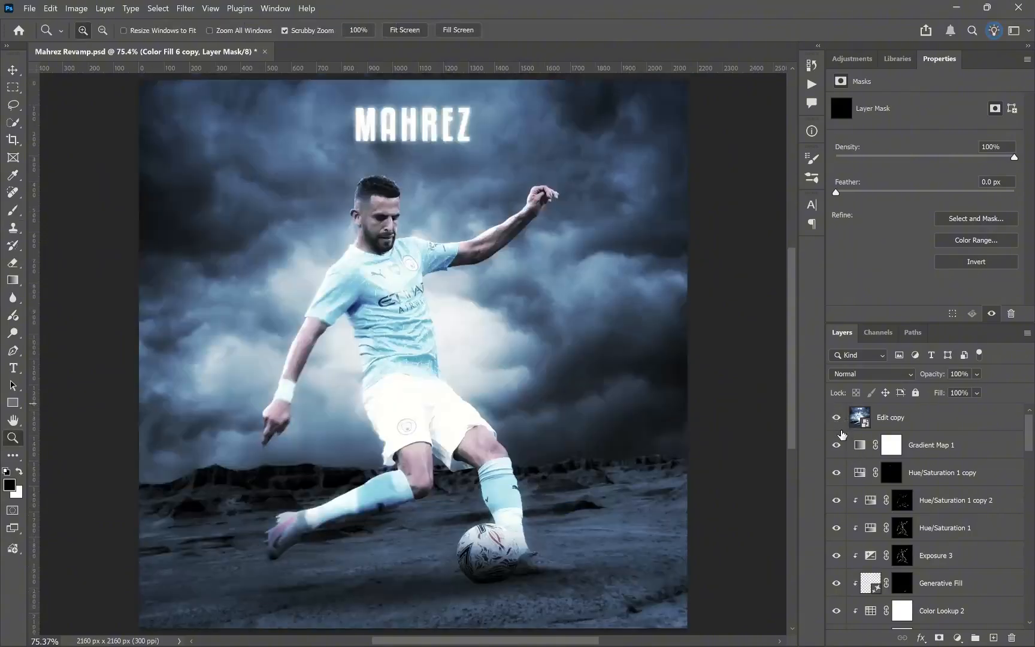
pyautogui.click(837, 418)
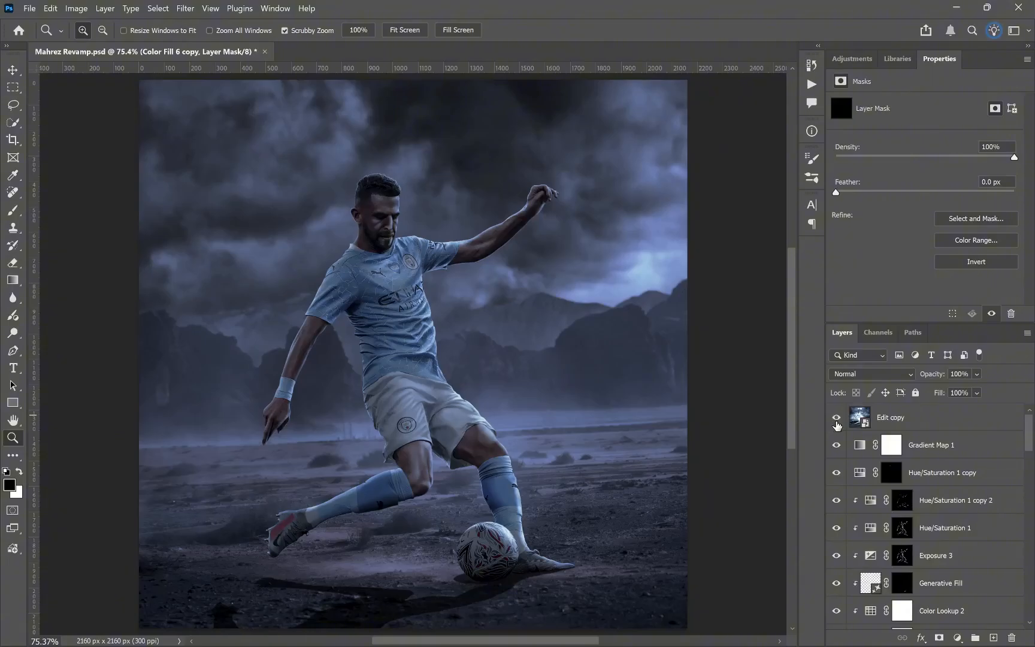
# Step: Compare the purple-toned composite with the original poster on the Edit copy layer, examining the original's player legs and rocky ground up close
pyautogui.click(837, 423)
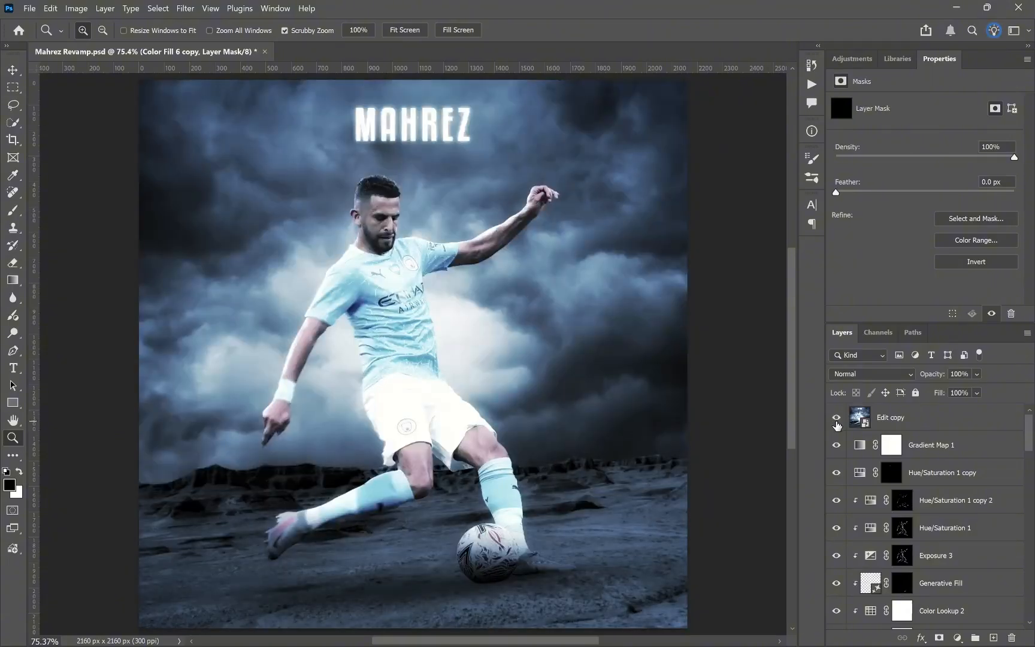
pyautogui.click(837, 424)
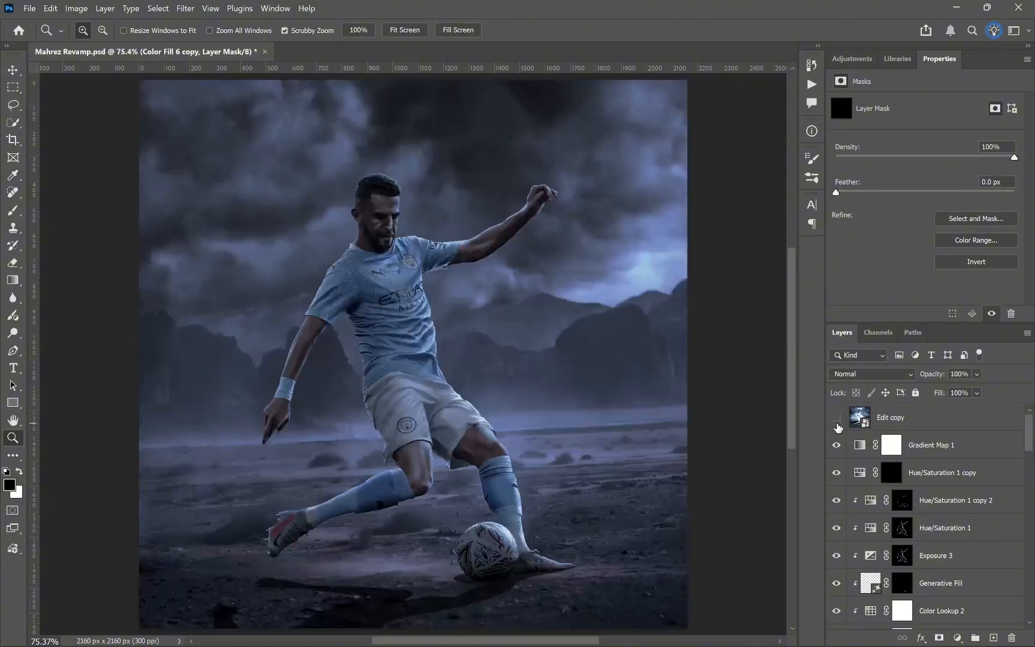
pyautogui.click(837, 420)
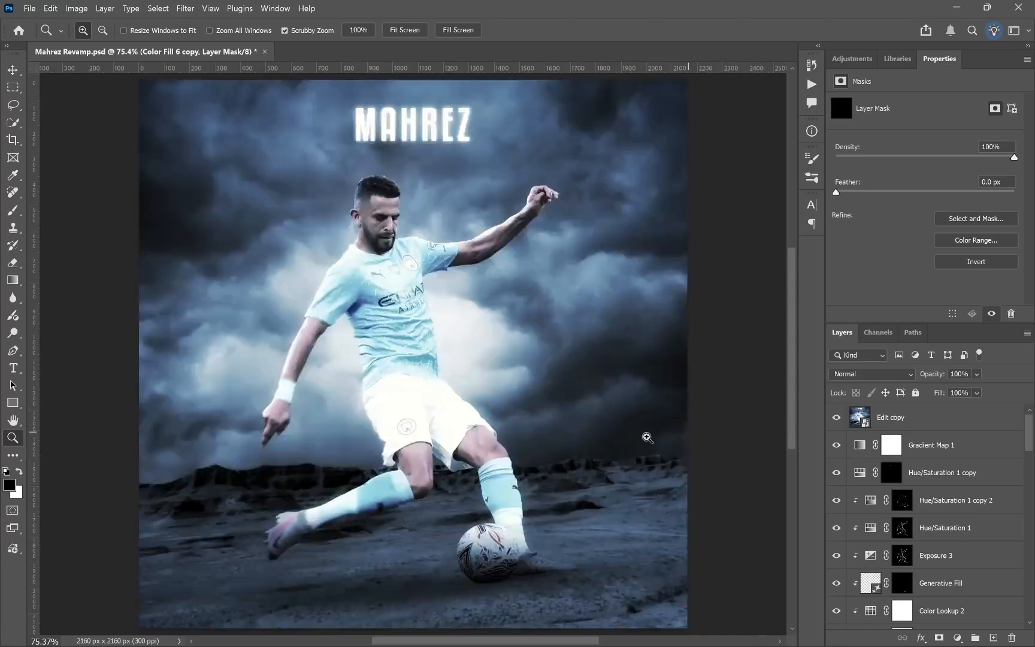
pyautogui.moveTo(180, 487); pyautogui.dragTo(340, 434)
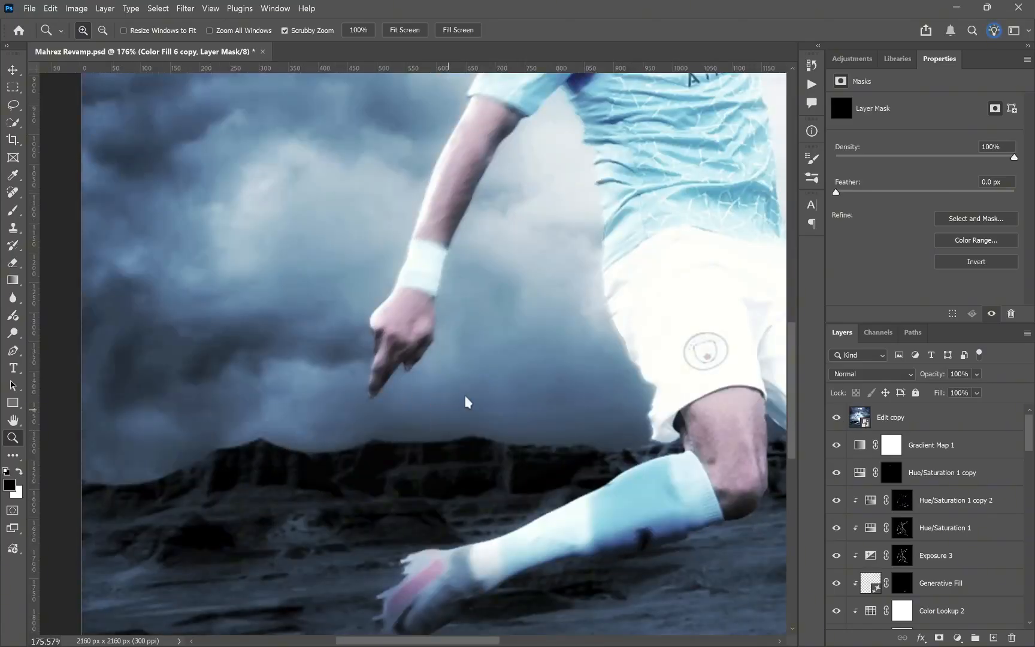
pyautogui.hotkey('ctrl', '0')
pyautogui.click(837, 417)
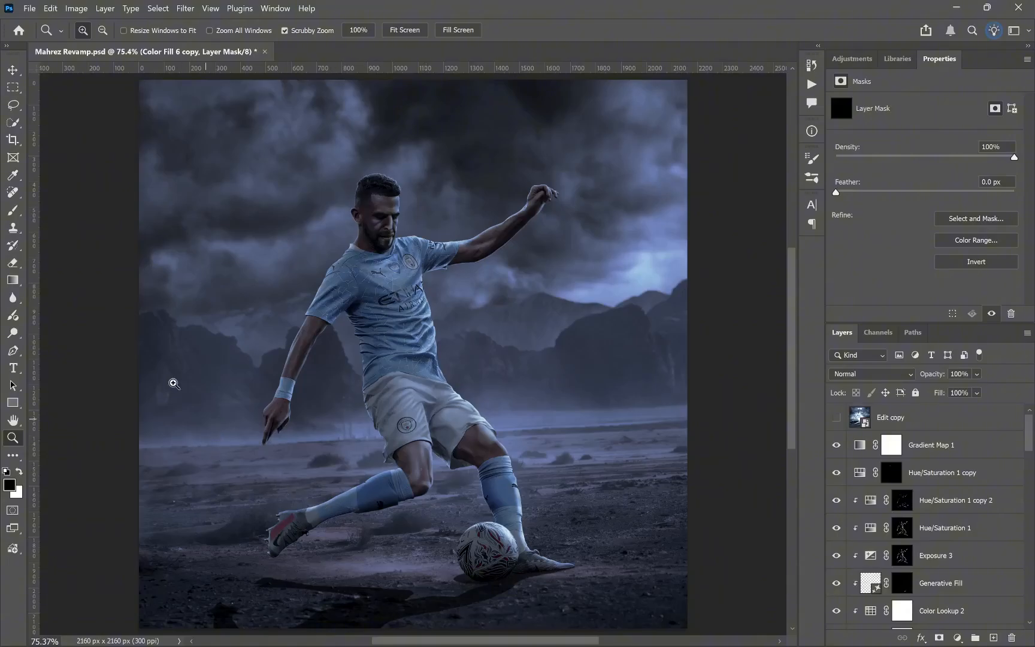
# Step: Darken the lower foreground below the player's shadow by painting white on the Color Fill 6 copy mask, and open the adjustment layer choices
pyautogui.scroll(-5, 925, 473)
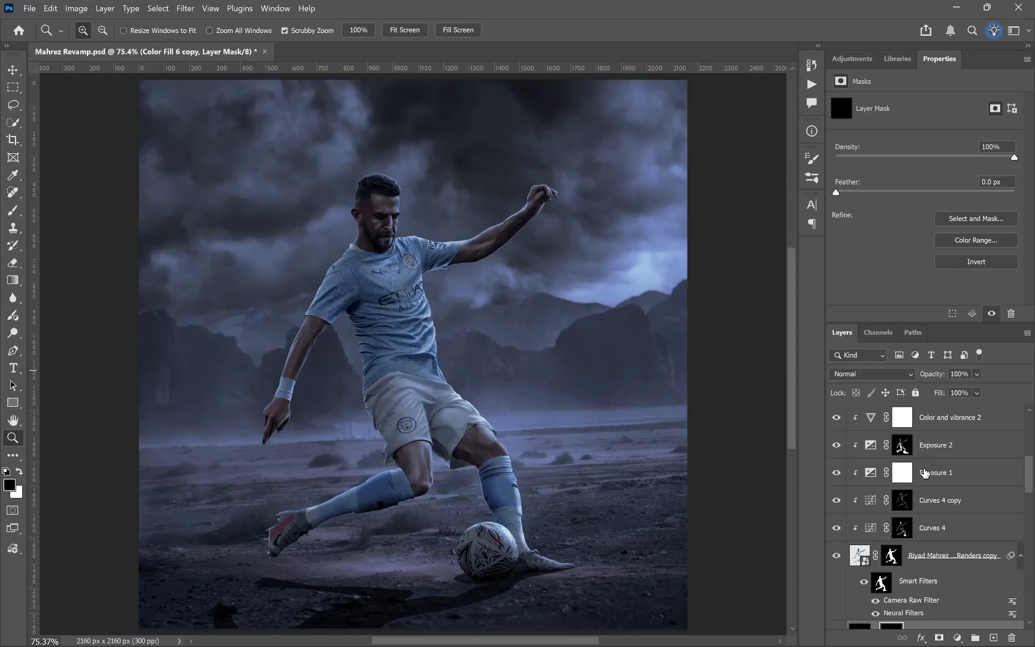
pyautogui.scroll(-1, 389, 564)
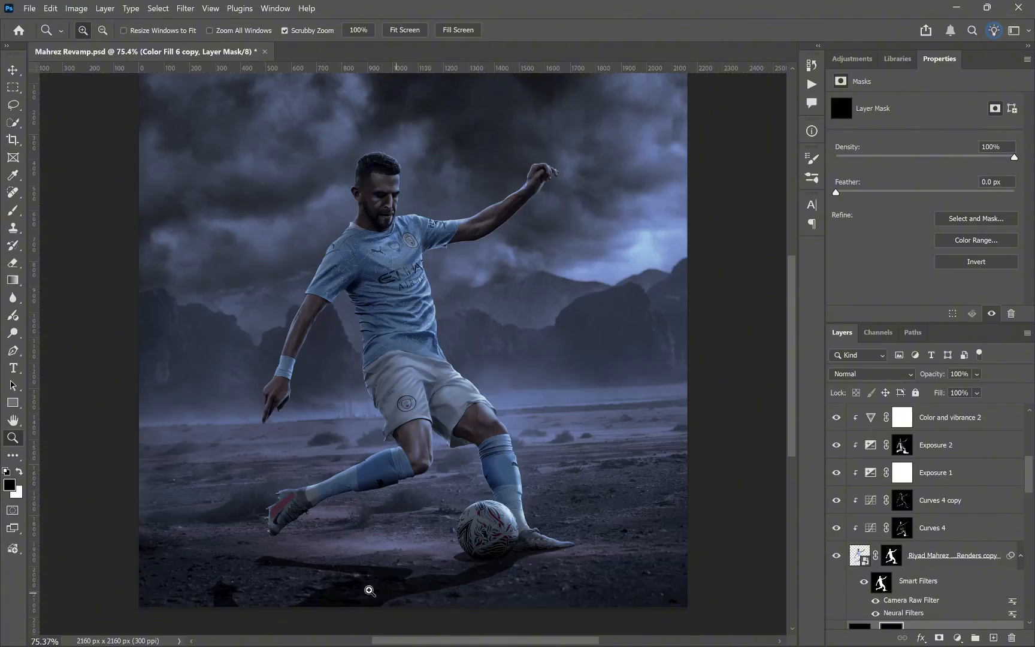
pyautogui.moveTo(342, 561); pyautogui.dragTo(354, 558)
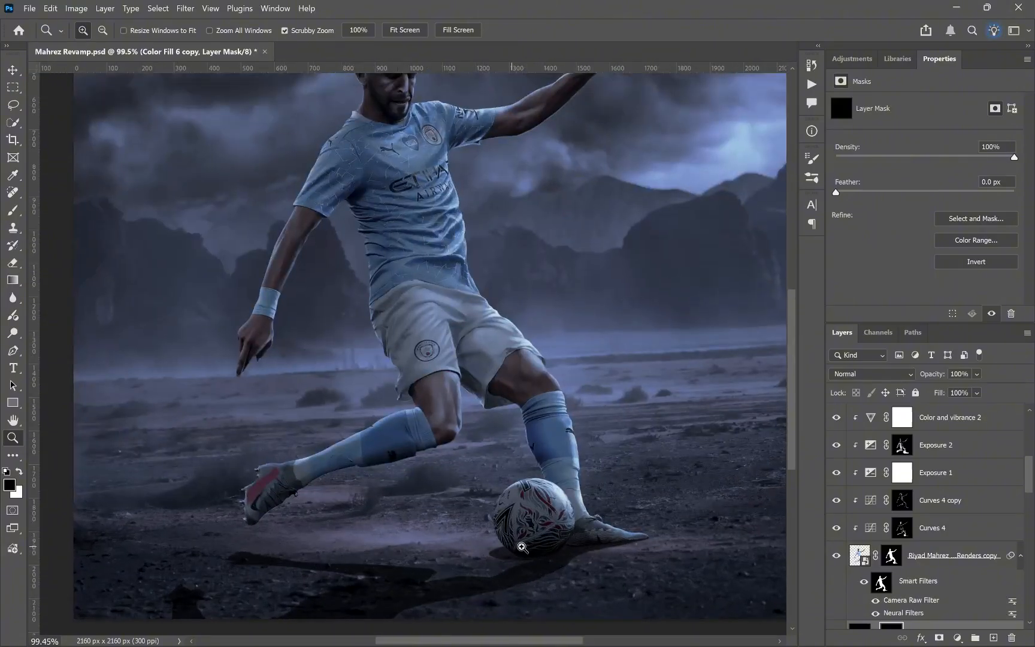
pyautogui.rightClick(447, 346)
pyautogui.click(491, 352)
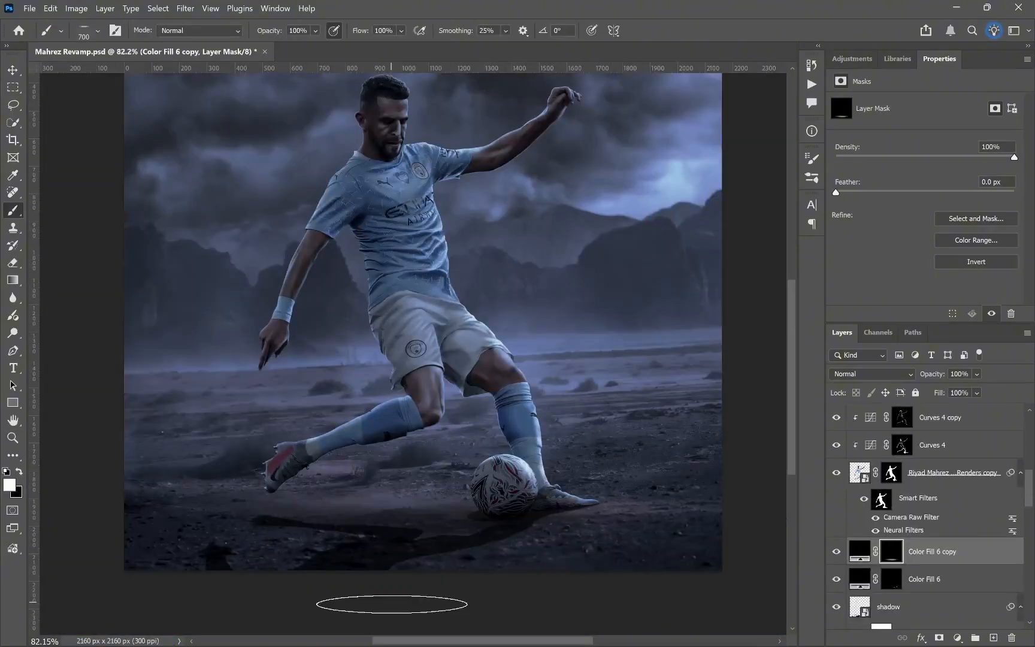
pyautogui.click(958, 638)
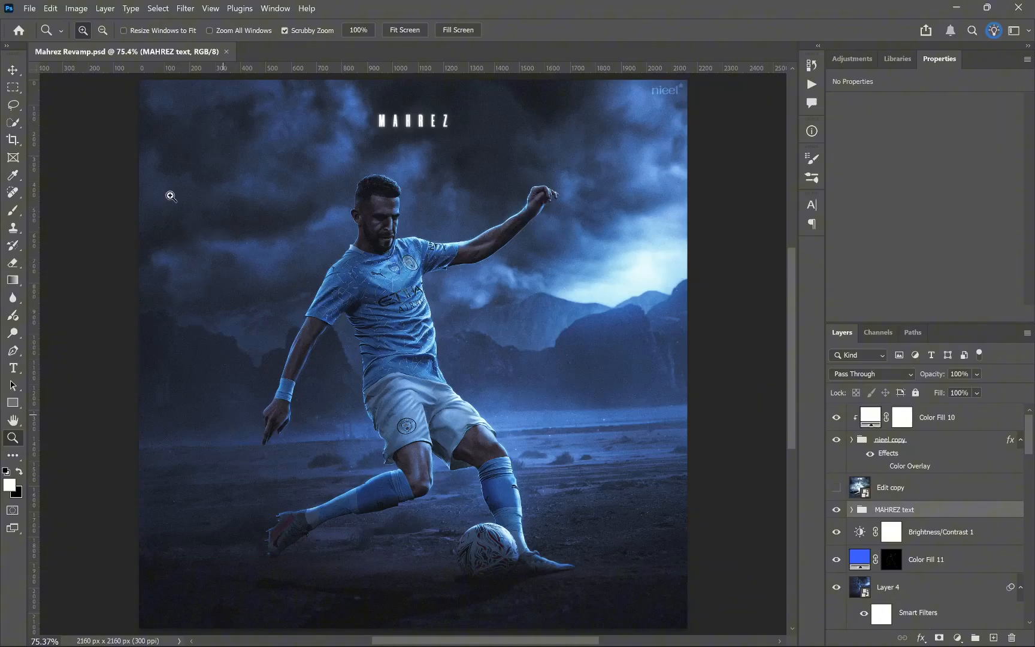
# Step: Review the final colour-grading layers of the blue poster, selecting the Color Fill 8 glow layer
pyautogui.scroll(-1, 922, 521)
pyautogui.scroll(-4, 925, 524)
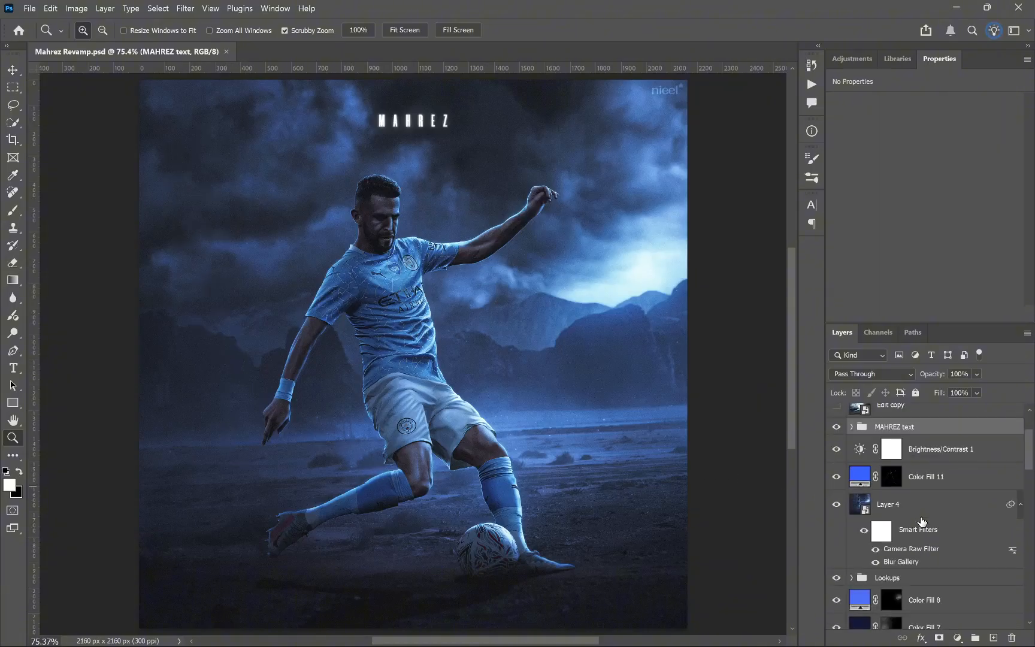
pyautogui.click(933, 567)
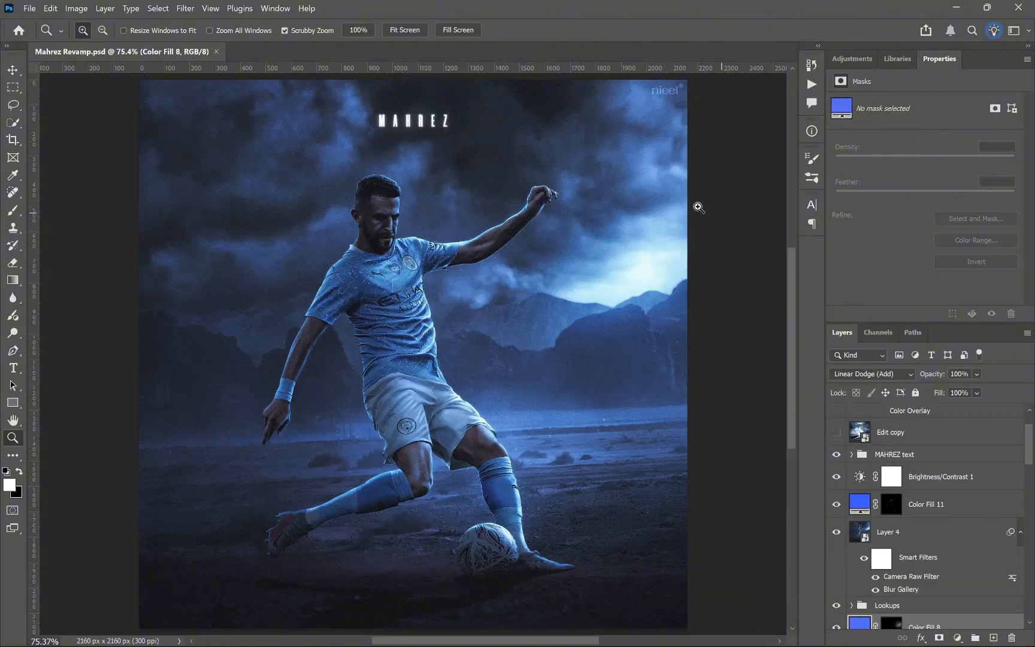
pyautogui.scroll(-3, 1013, 521)
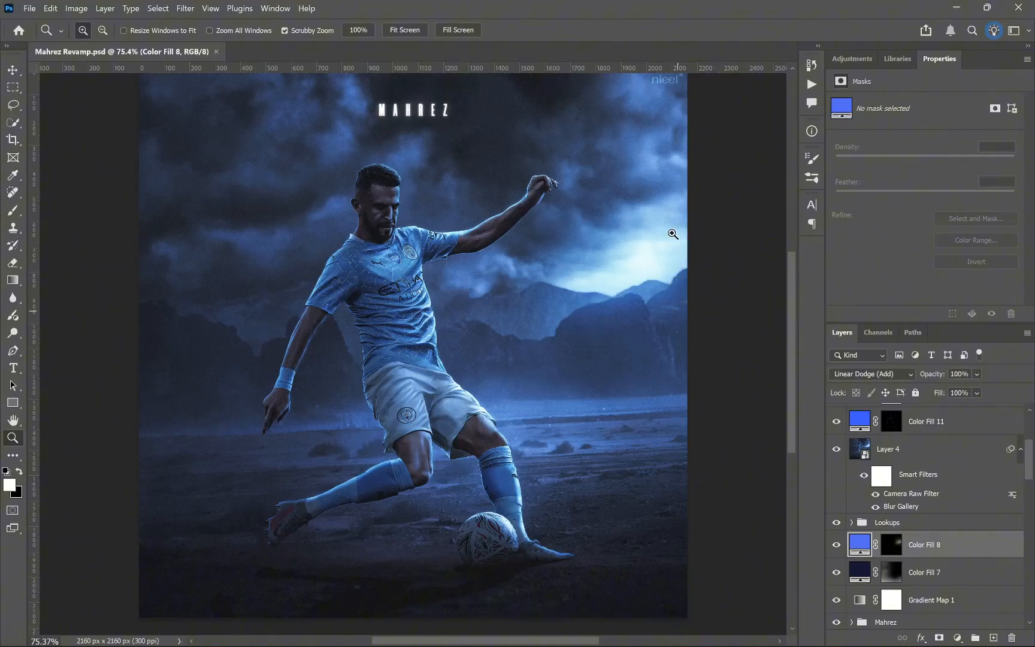
pyautogui.scroll(3, 938, 550)
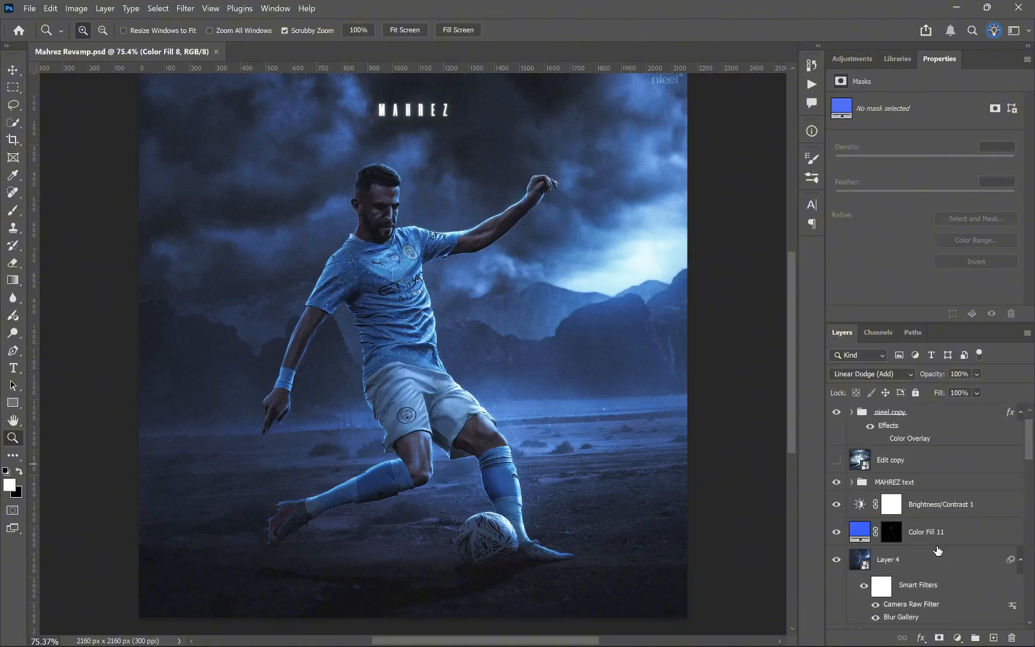
# Step: Inspect the ball and foreground ground with and without Layer 4's Blur Gallery smart filter, leaving the filter on
pyautogui.scroll(-3, 598, 529)
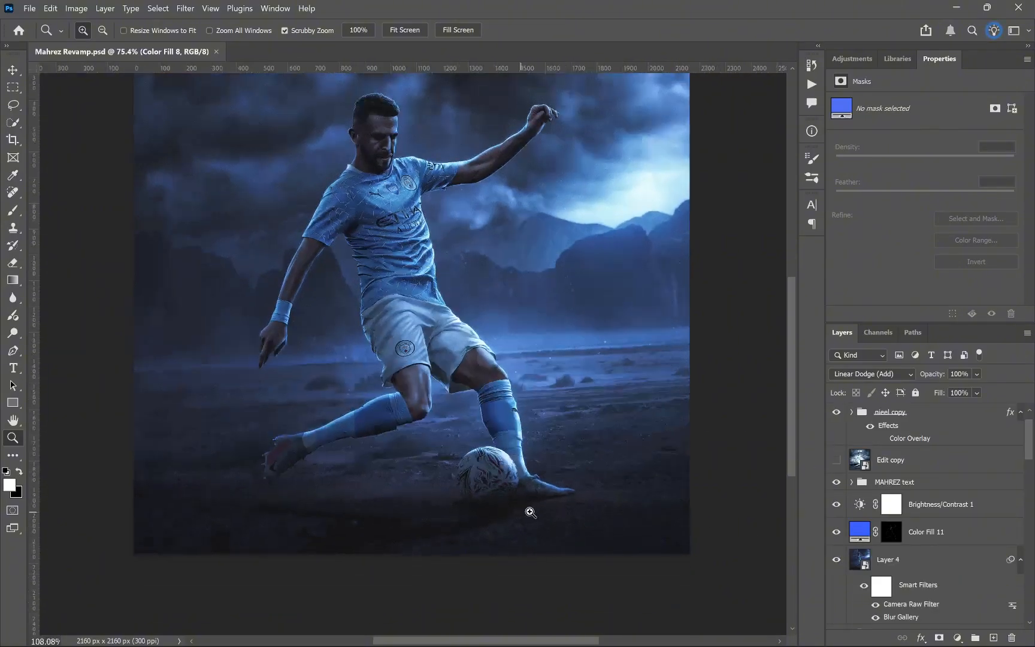
pyautogui.scroll(6, 526, 513)
pyautogui.scroll(-2, 873, 554)
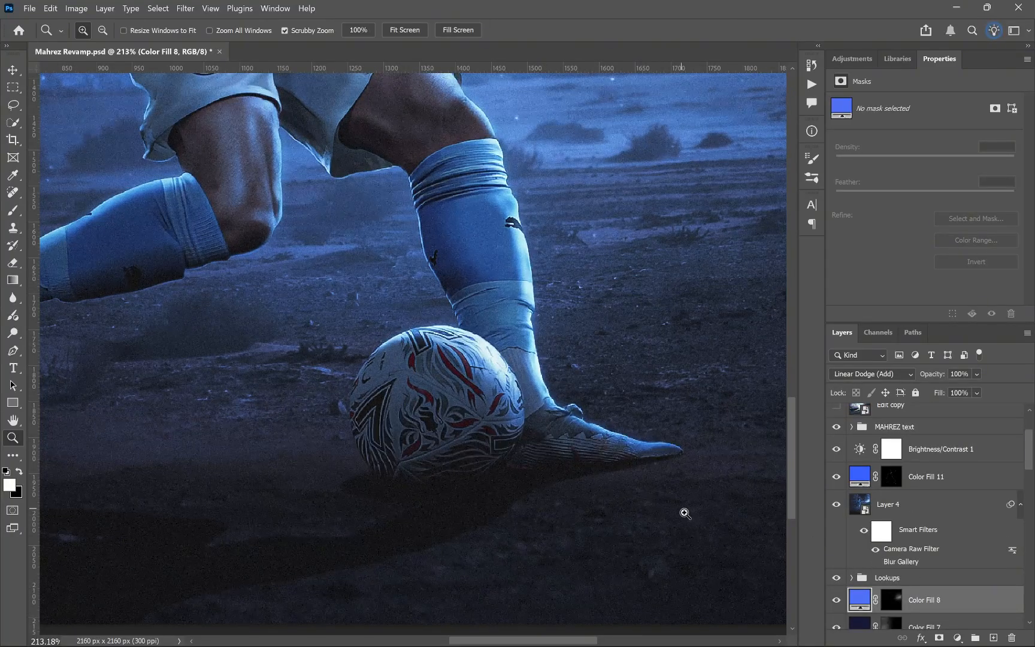
pyautogui.click(876, 562)
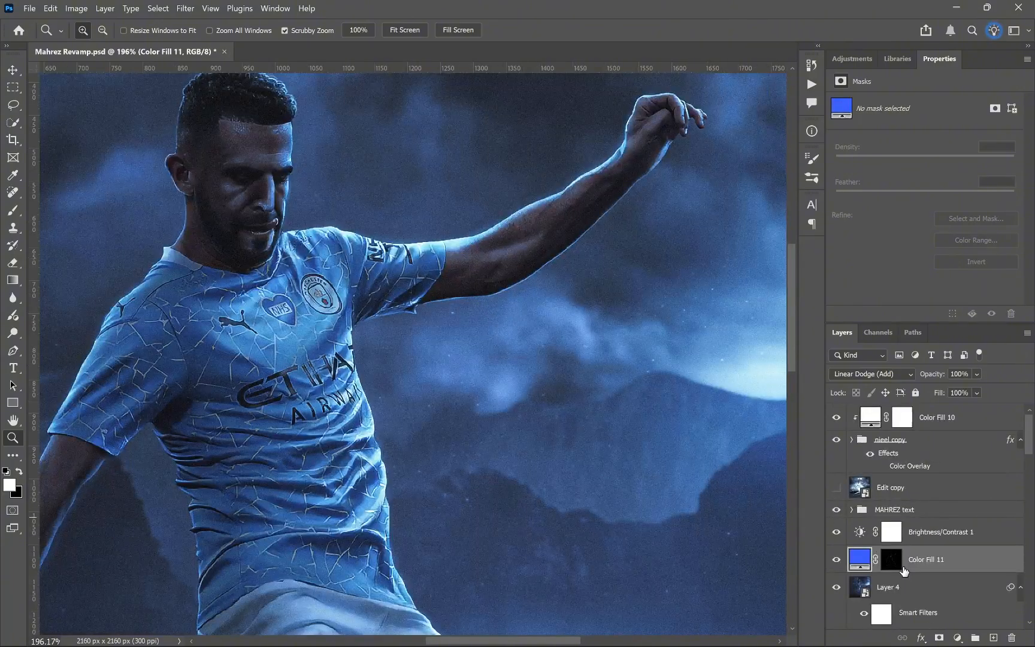
# Step: Compare the player's arm, jersey and shorts with and without the Color Fill 11 layer, leaving the layer visible
pyautogui.click(837, 560)
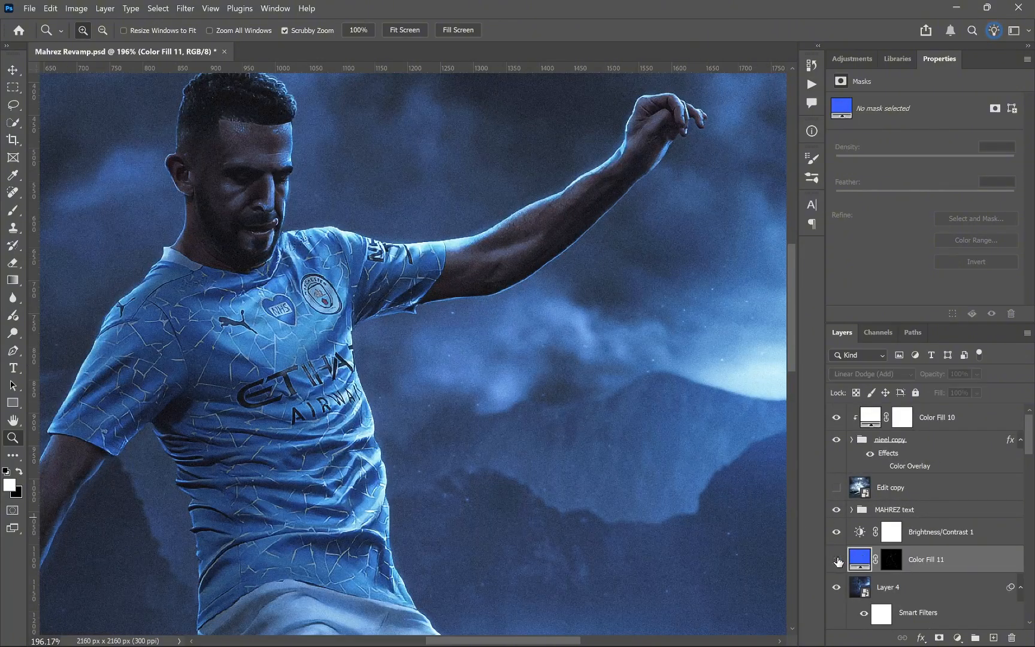
pyautogui.click(837, 560)
pyautogui.click(837, 560)
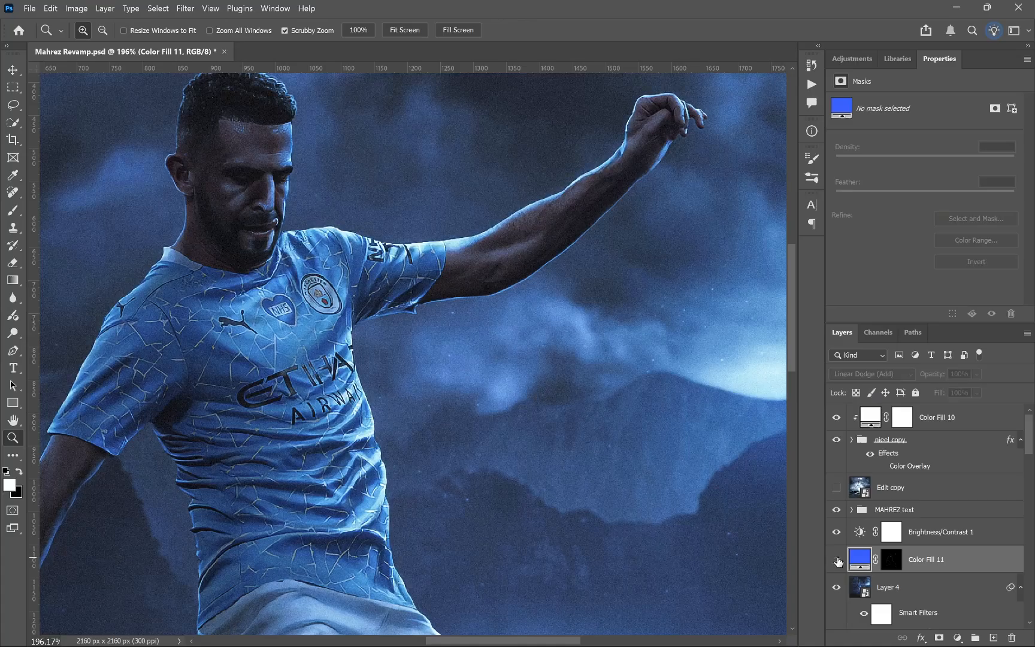
pyautogui.click(838, 561)
pyautogui.scroll(-5, 521, 507)
pyautogui.scroll(2, 557, 480)
pyautogui.click(837, 561)
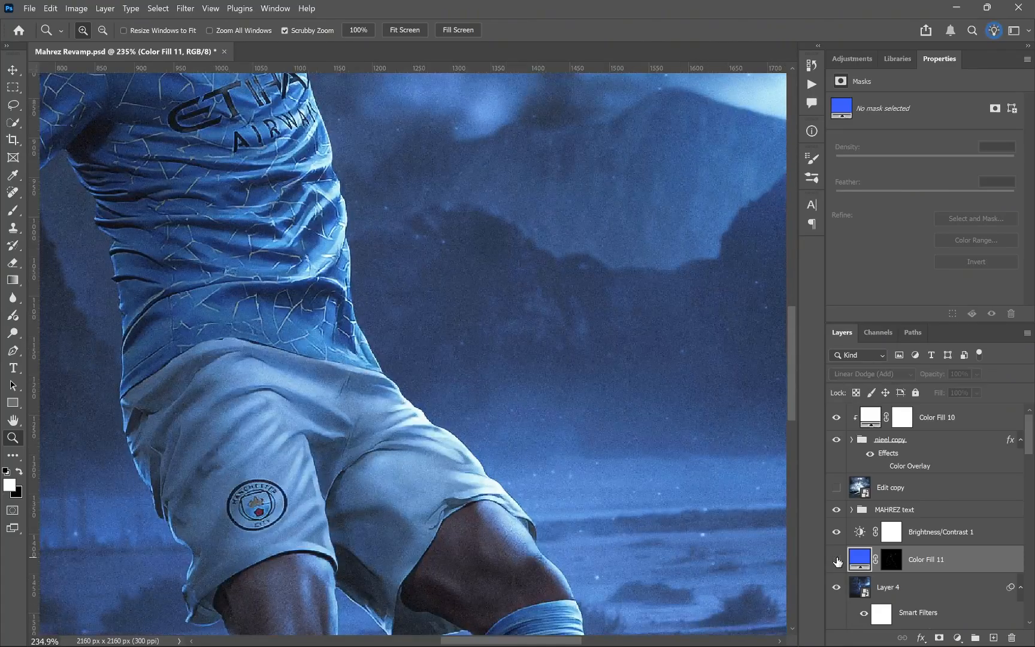
pyautogui.click(837, 560)
pyautogui.hotkey('ctrl', '0')
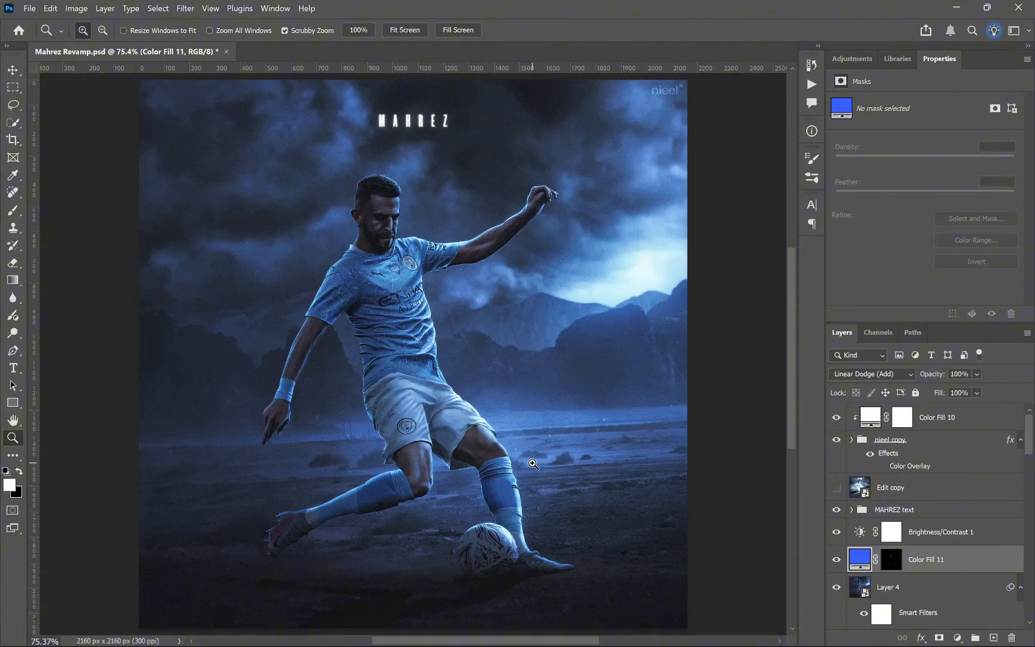
# Step: Compare the finished blue poster with the original by repeatedly toggling the Edit copy layer, both close up and at full view
pyautogui.click(836, 487)
pyautogui.scroll(2, 413, 379)
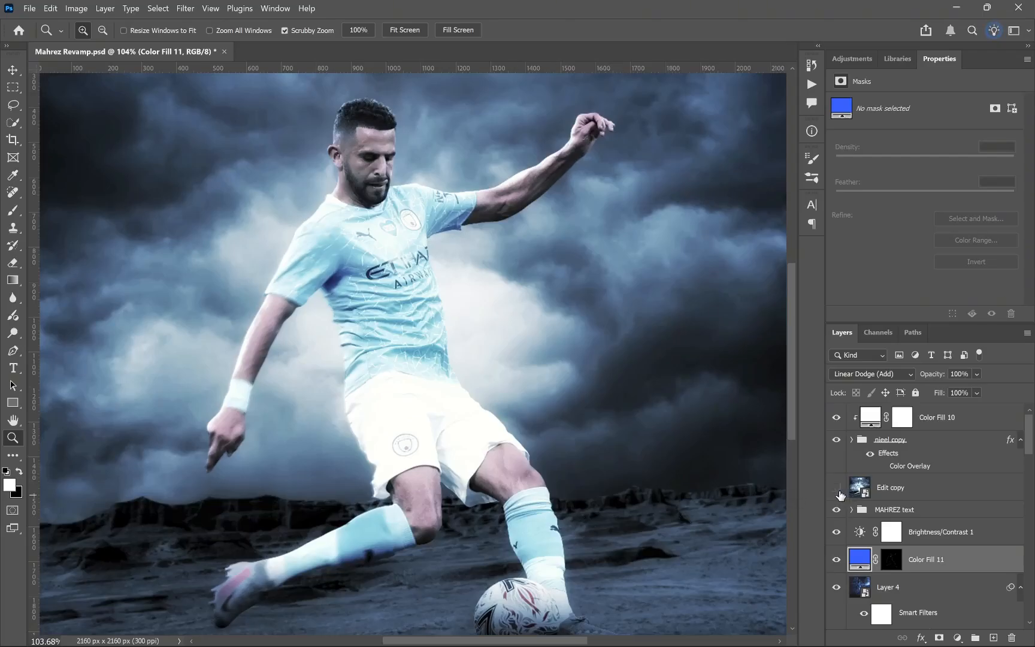
pyautogui.click(838, 490)
pyautogui.hotkey('ctrl', '0')
pyautogui.click(837, 487)
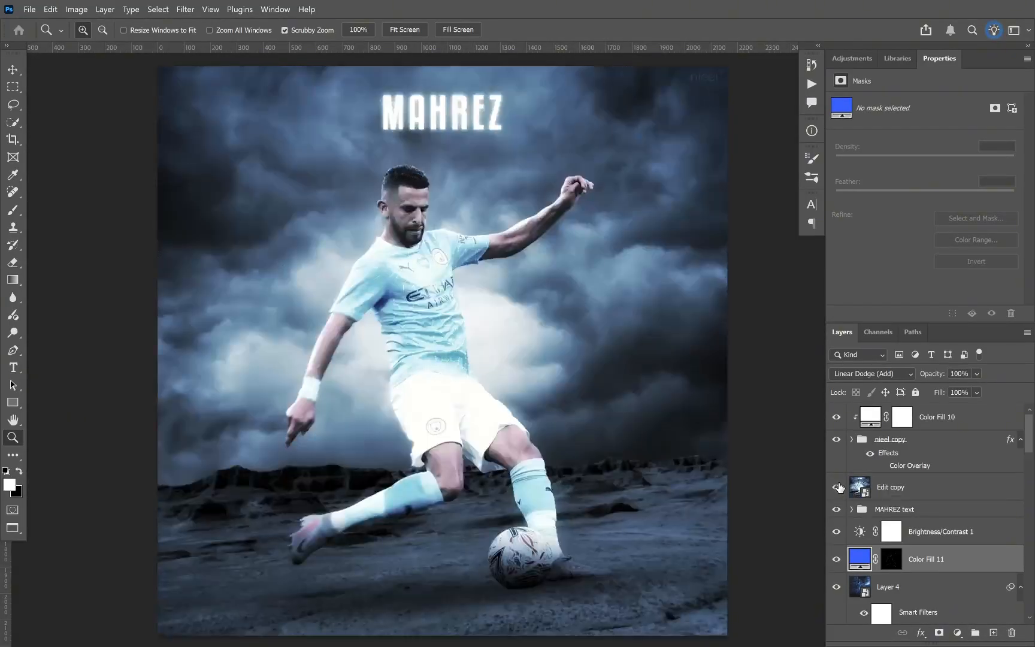
pyautogui.click(838, 487)
pyautogui.click(837, 487)
pyautogui.click(838, 488)
pyautogui.click(838, 487)
pyautogui.click(838, 487)
pyautogui.click(838, 488)
pyautogui.click(839, 487)
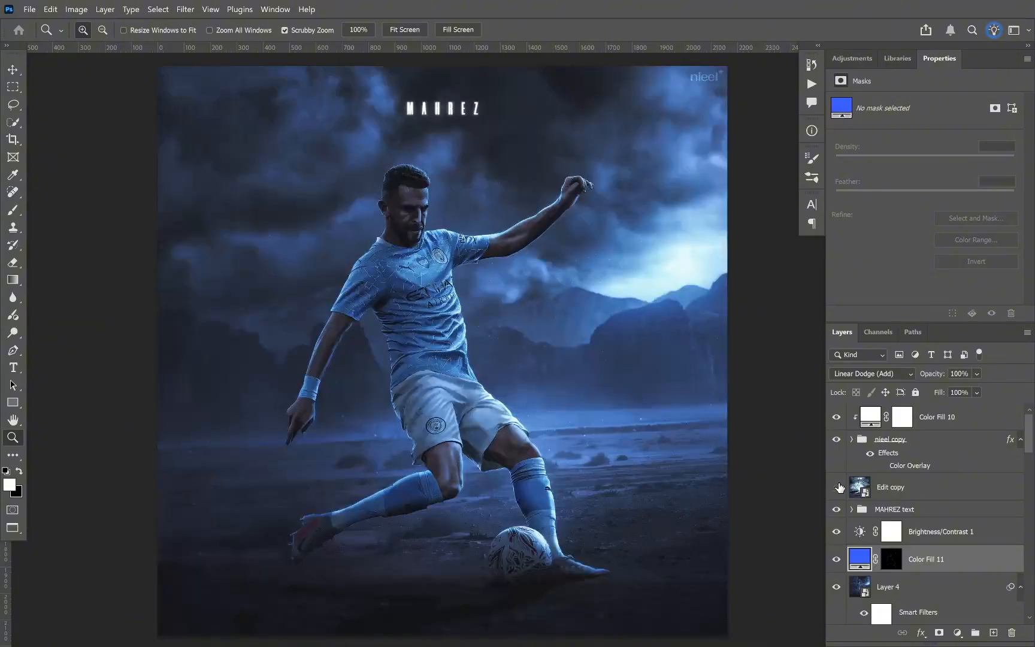
pyautogui.click(838, 487)
pyautogui.click(838, 488)
pyautogui.click(839, 487)
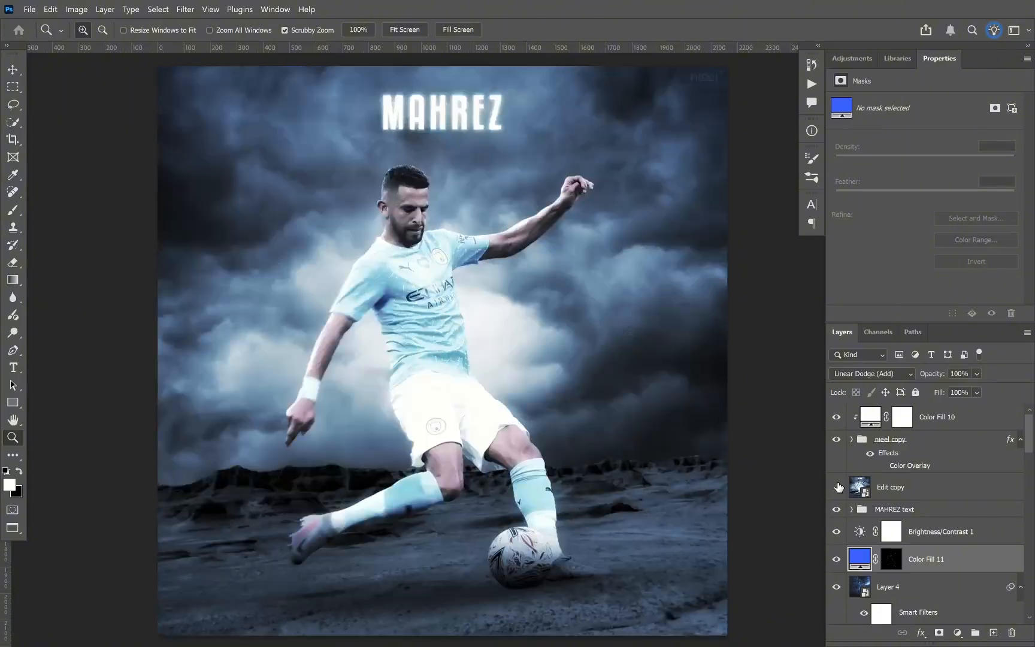
pyautogui.click(838, 487)
# Step: Check the poster without the MAHREZ text group, compare it once more with the original, and restore the standard screen mode
pyautogui.click(837, 509)
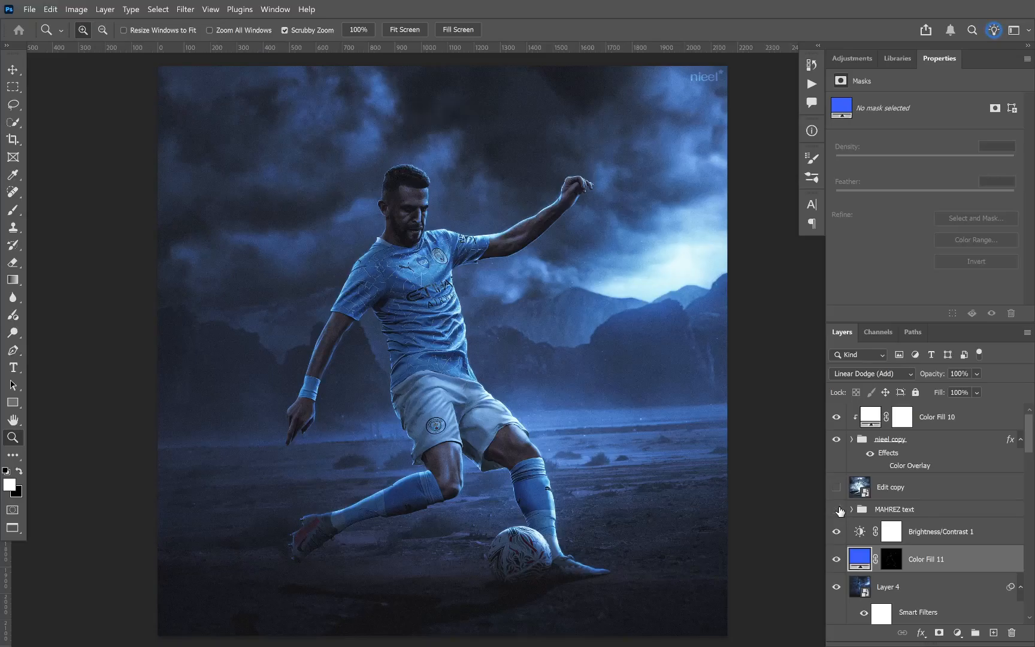
pyautogui.moveTo(839, 510); pyautogui.dragTo(839, 492)
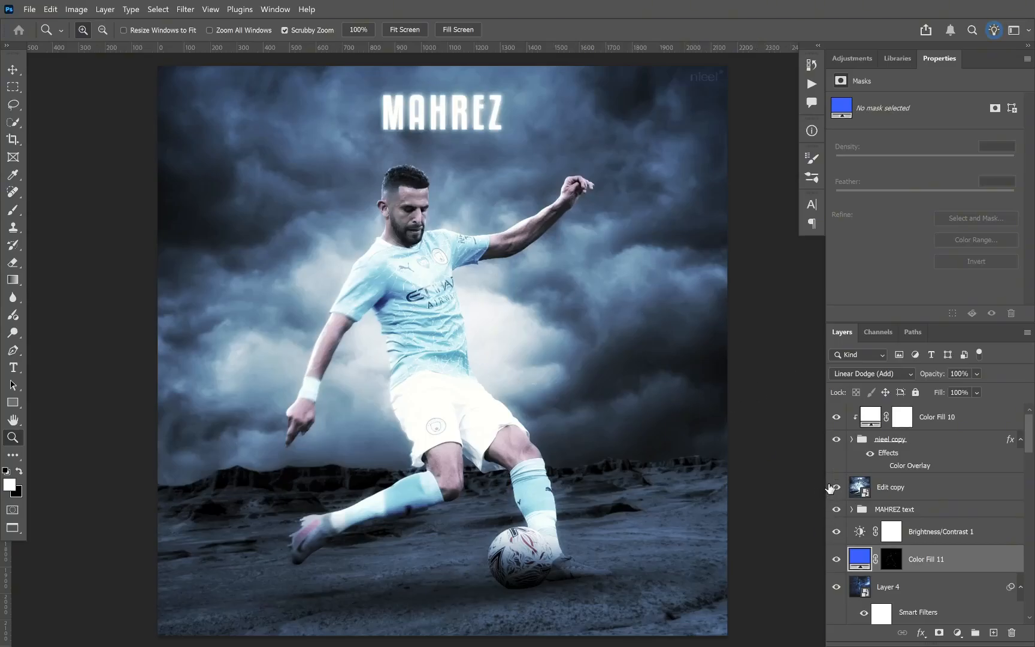
pyautogui.click(837, 487)
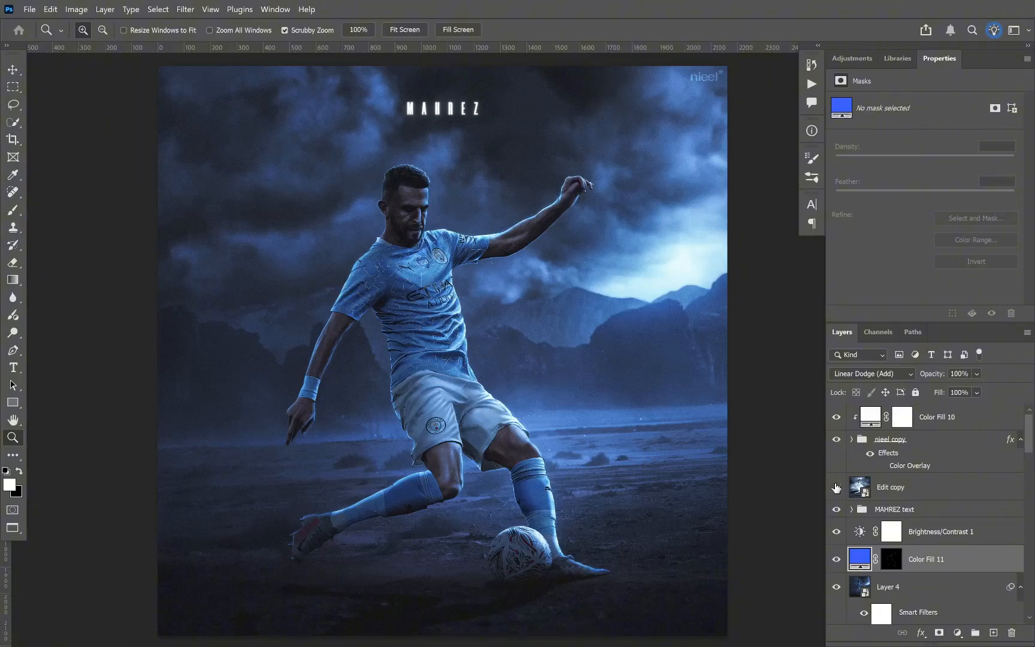
pyautogui.click(836, 488)
pyautogui.hotkey('shift', 'f')
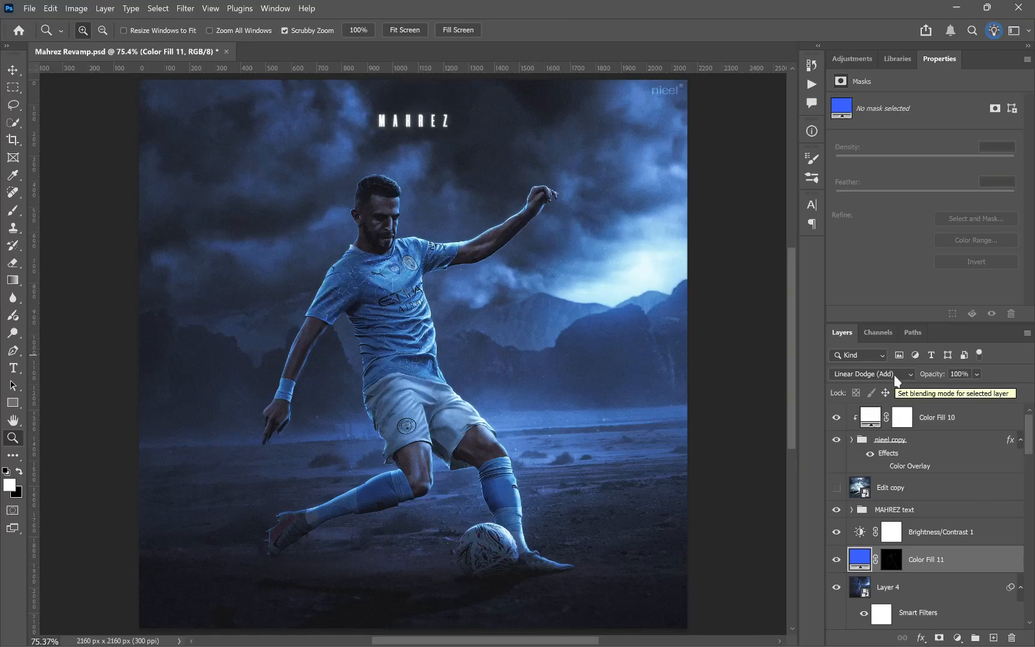